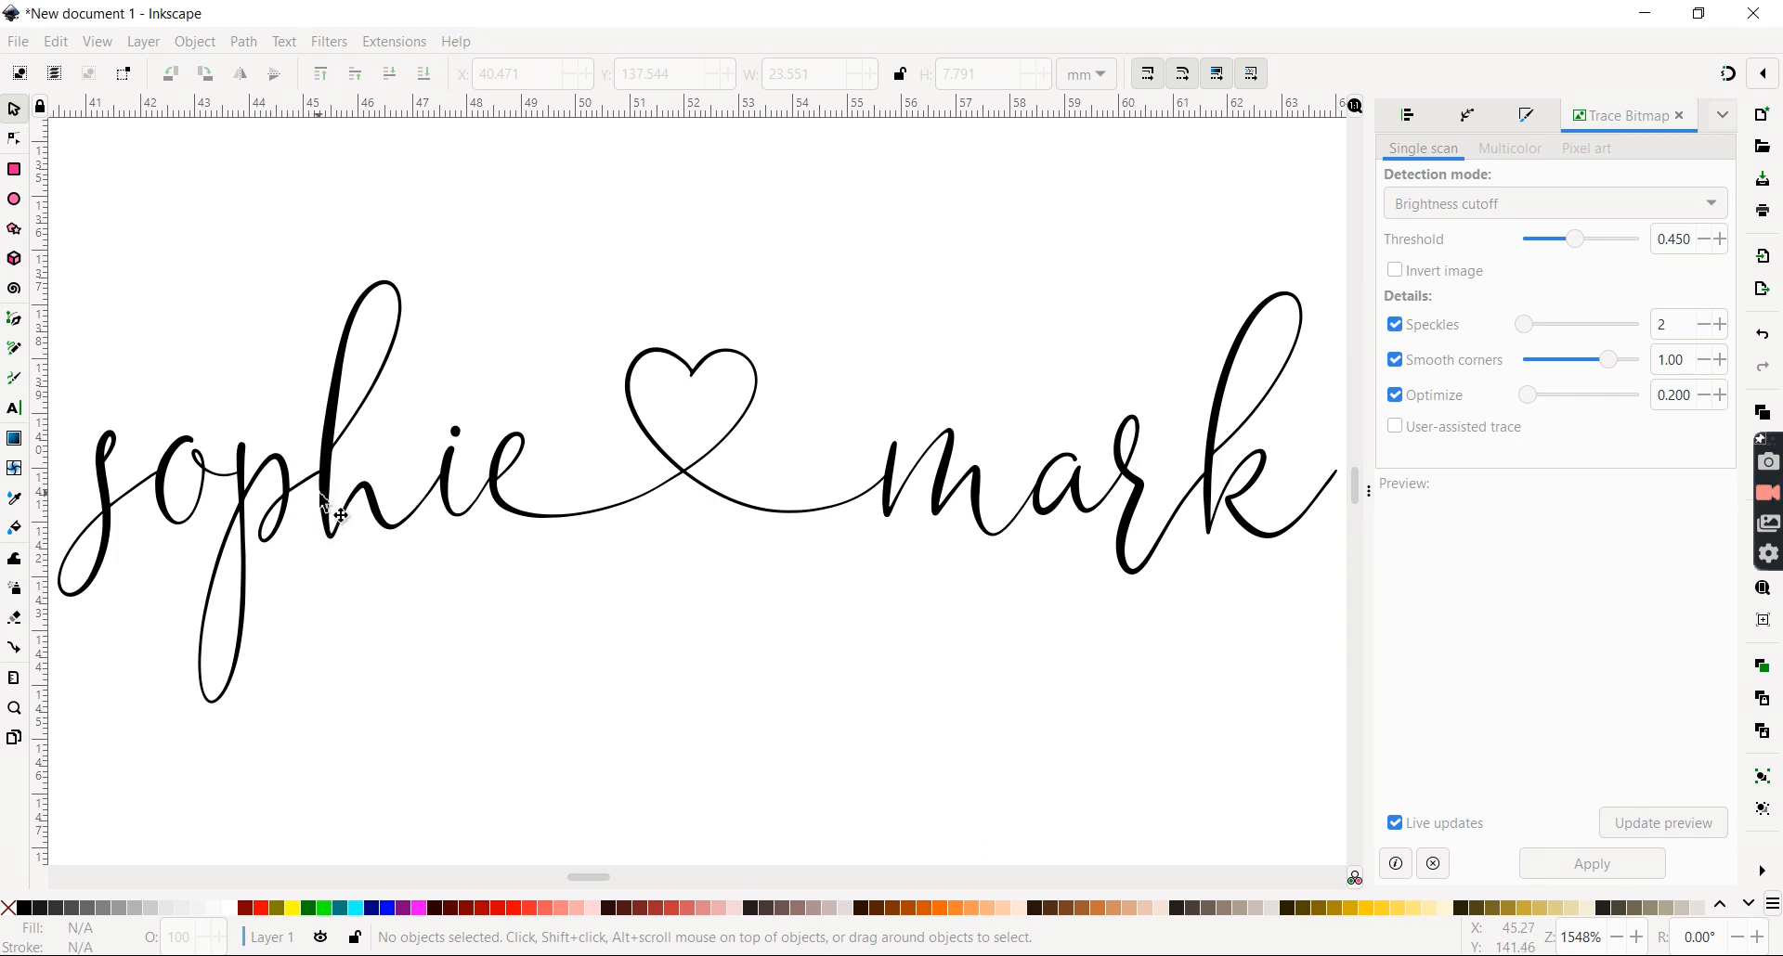
- Replace the existing lettering with new text of the two lowercase first names without a space, and place the text cursor between them
click(325, 502)
key(Delete)
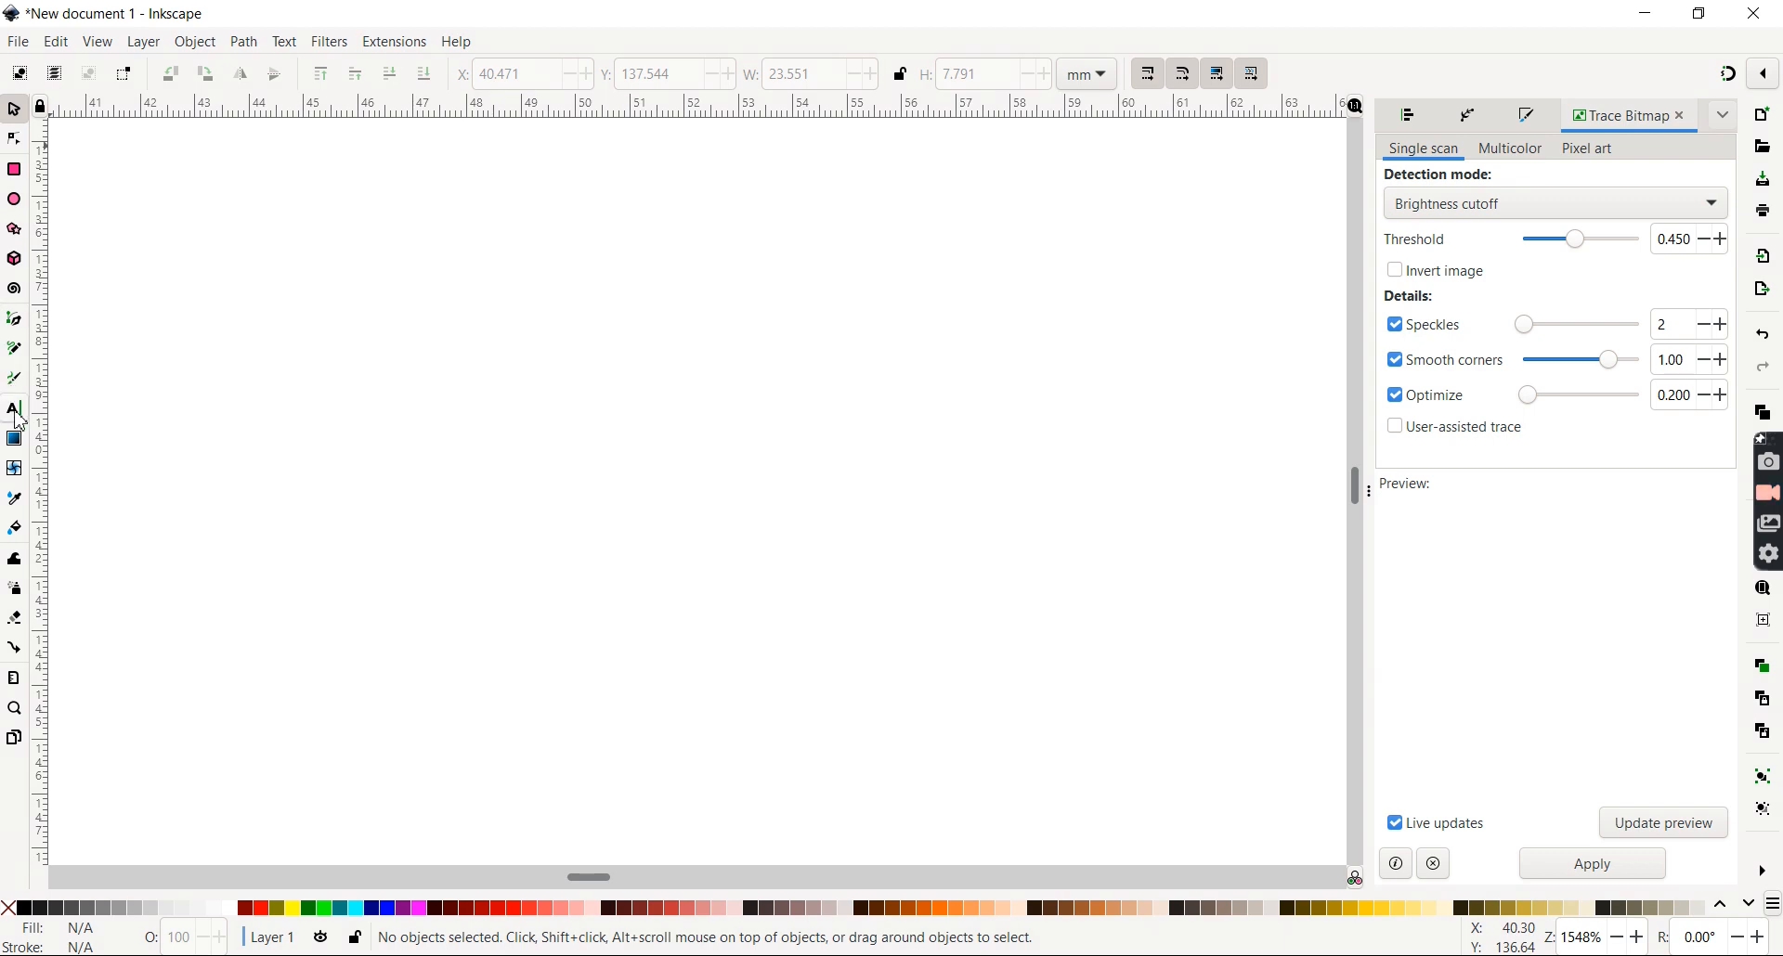
click(16, 414)
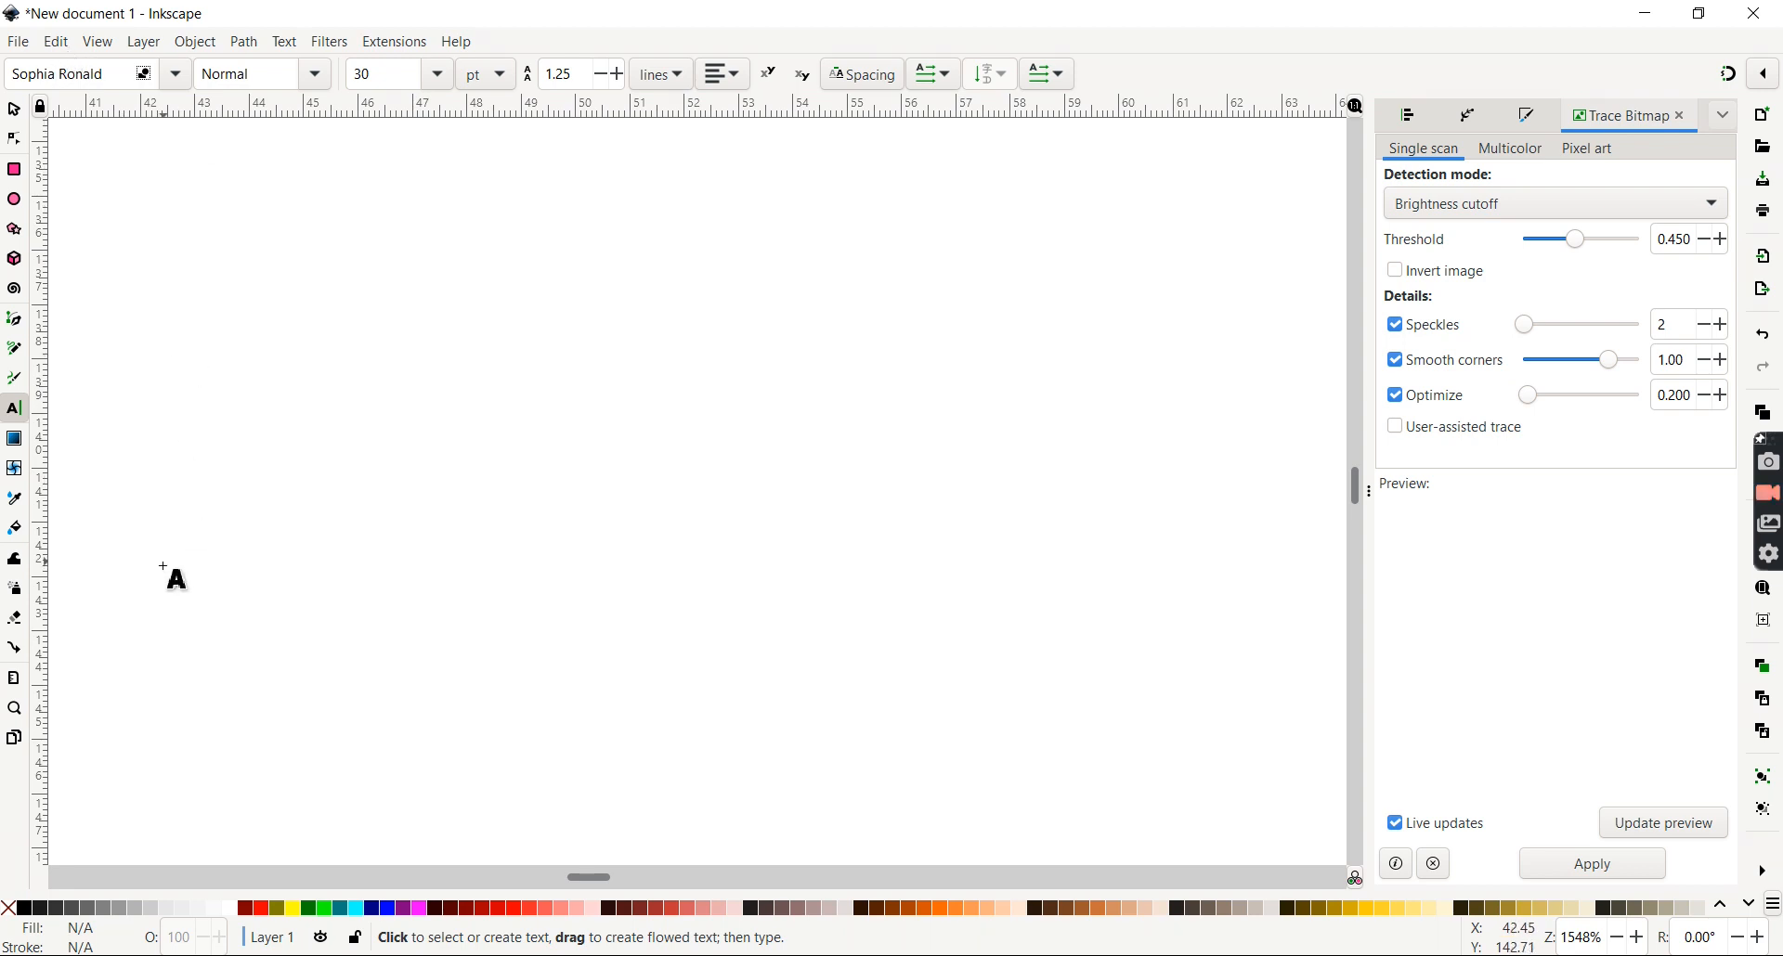
click(99, 514)
text(f)
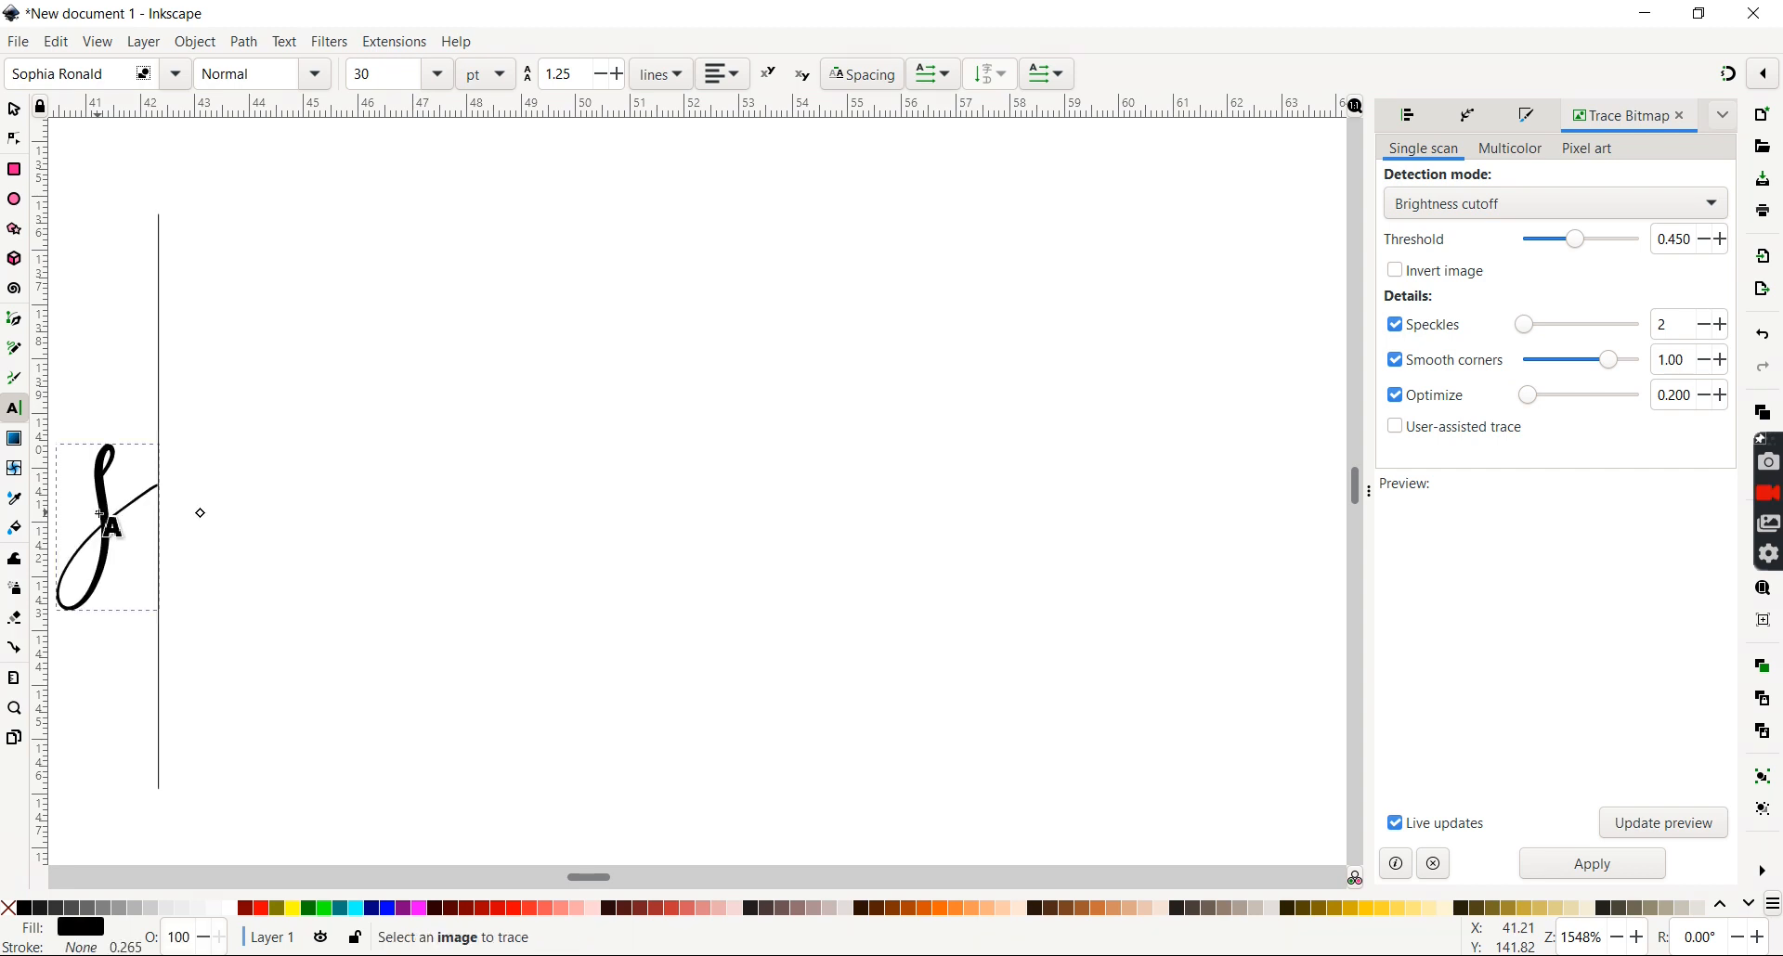
text(oph)
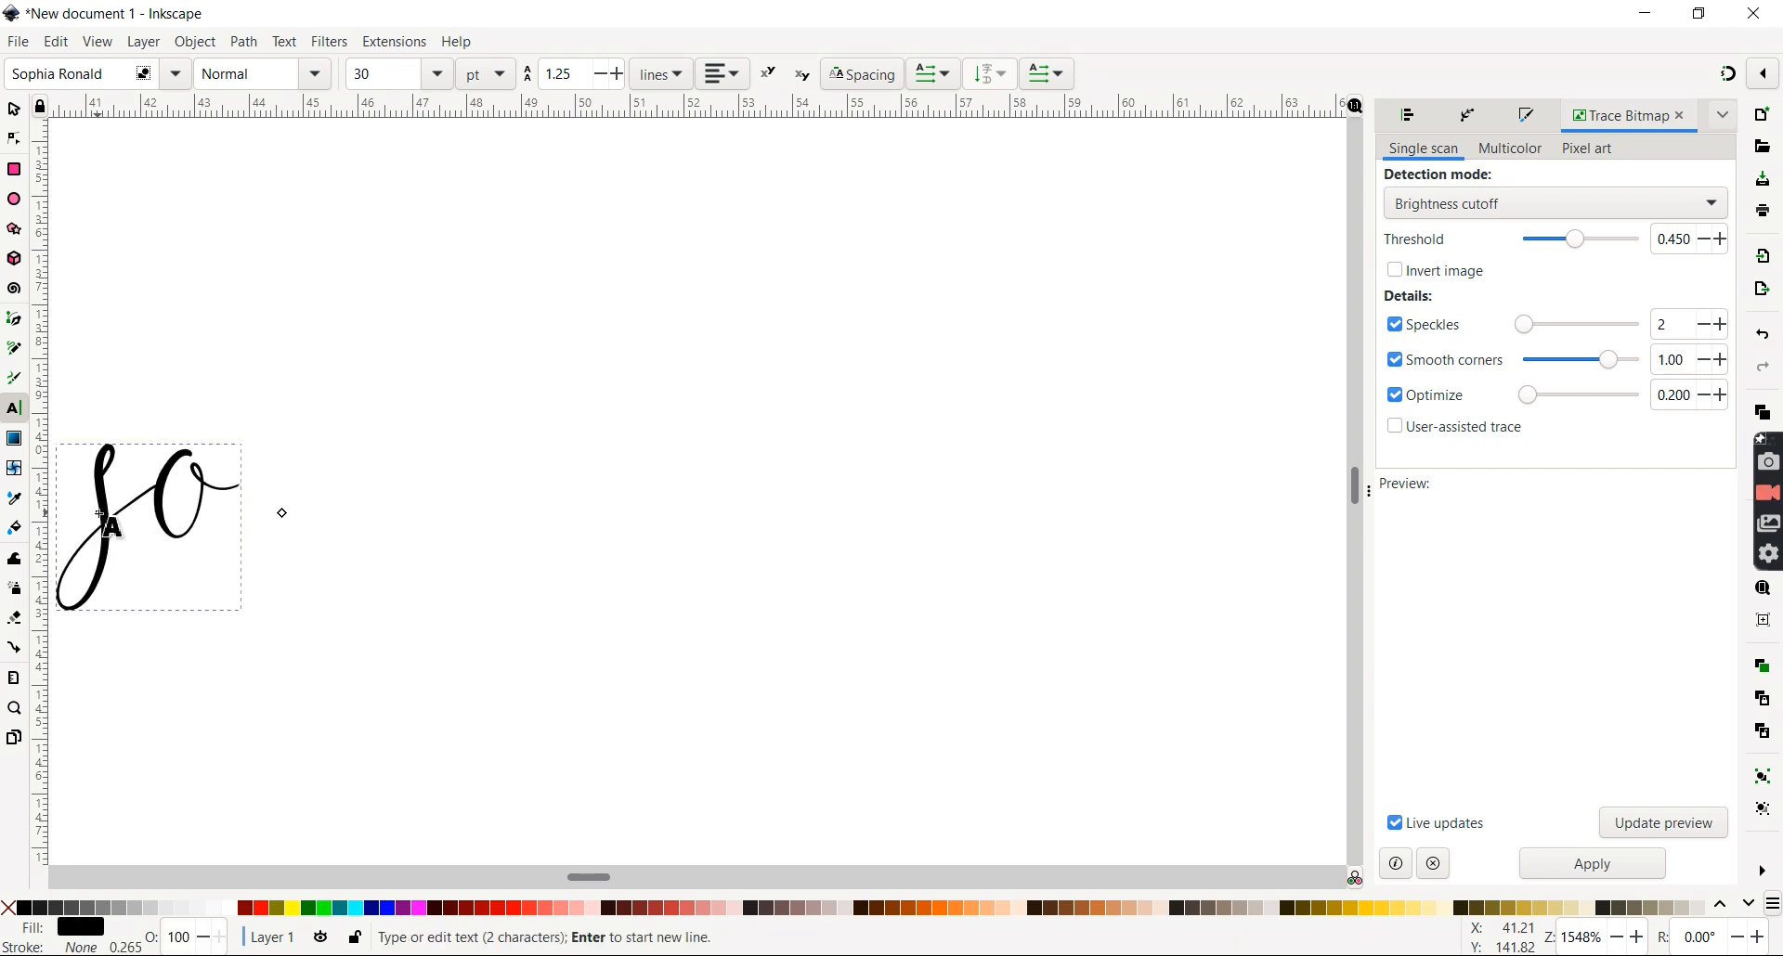
text(ie)
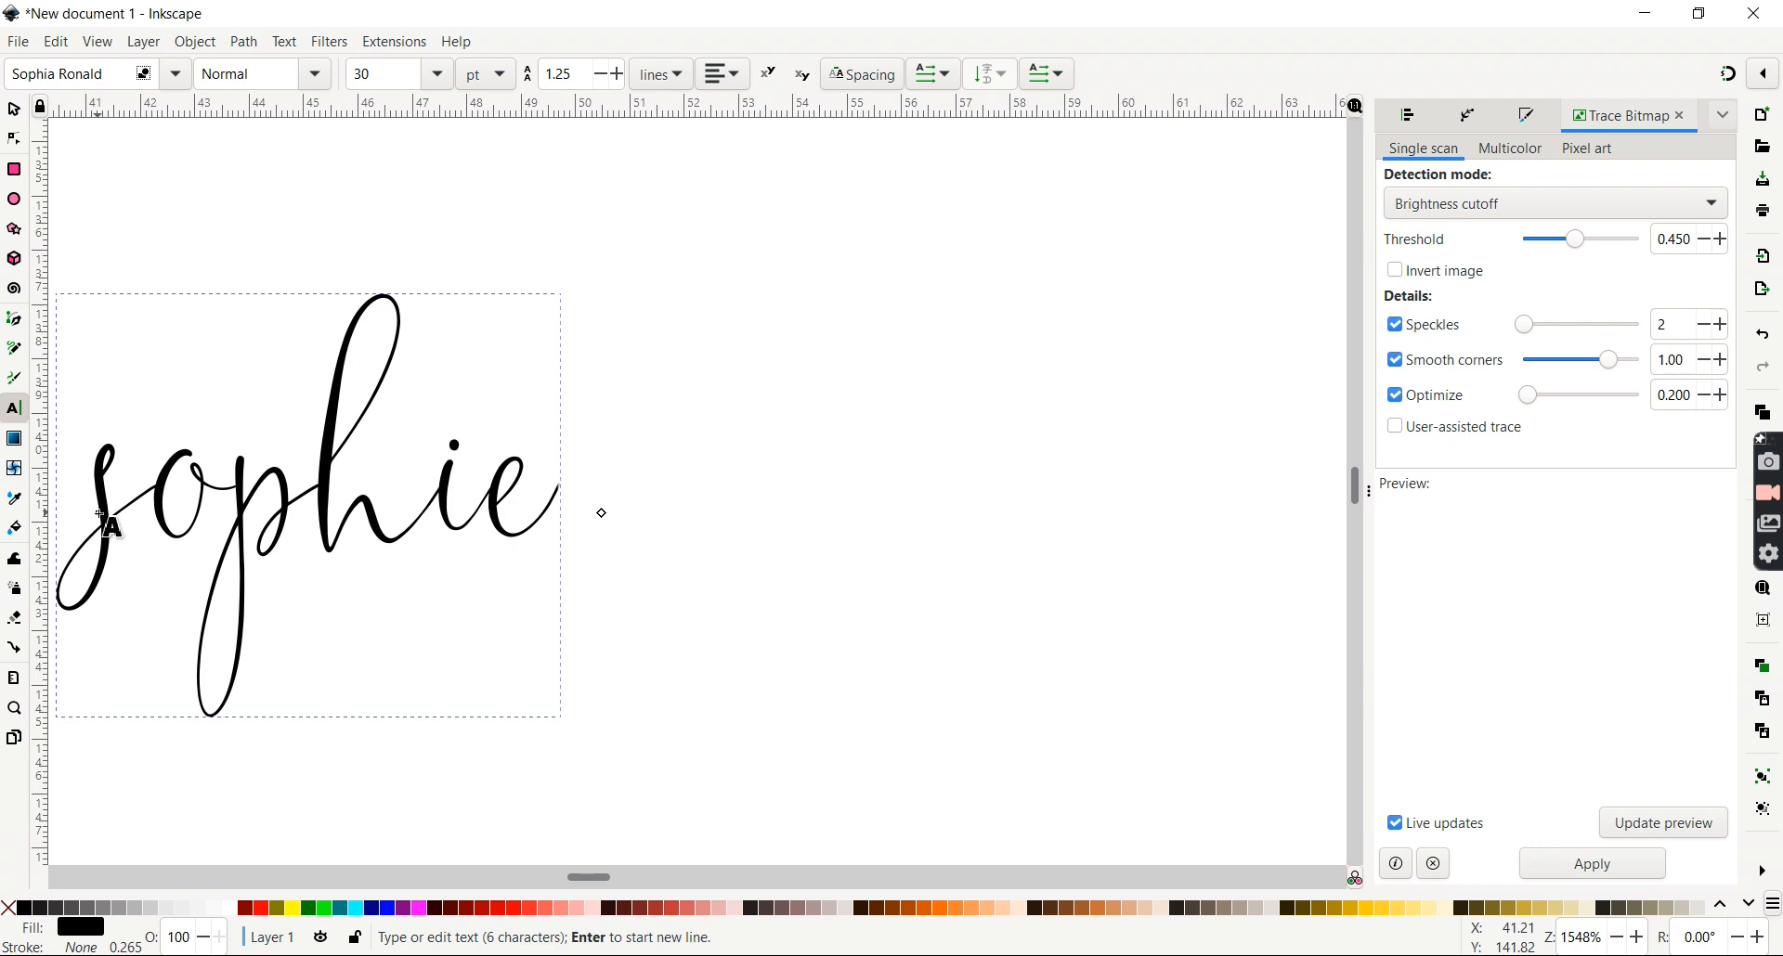
text(mark)
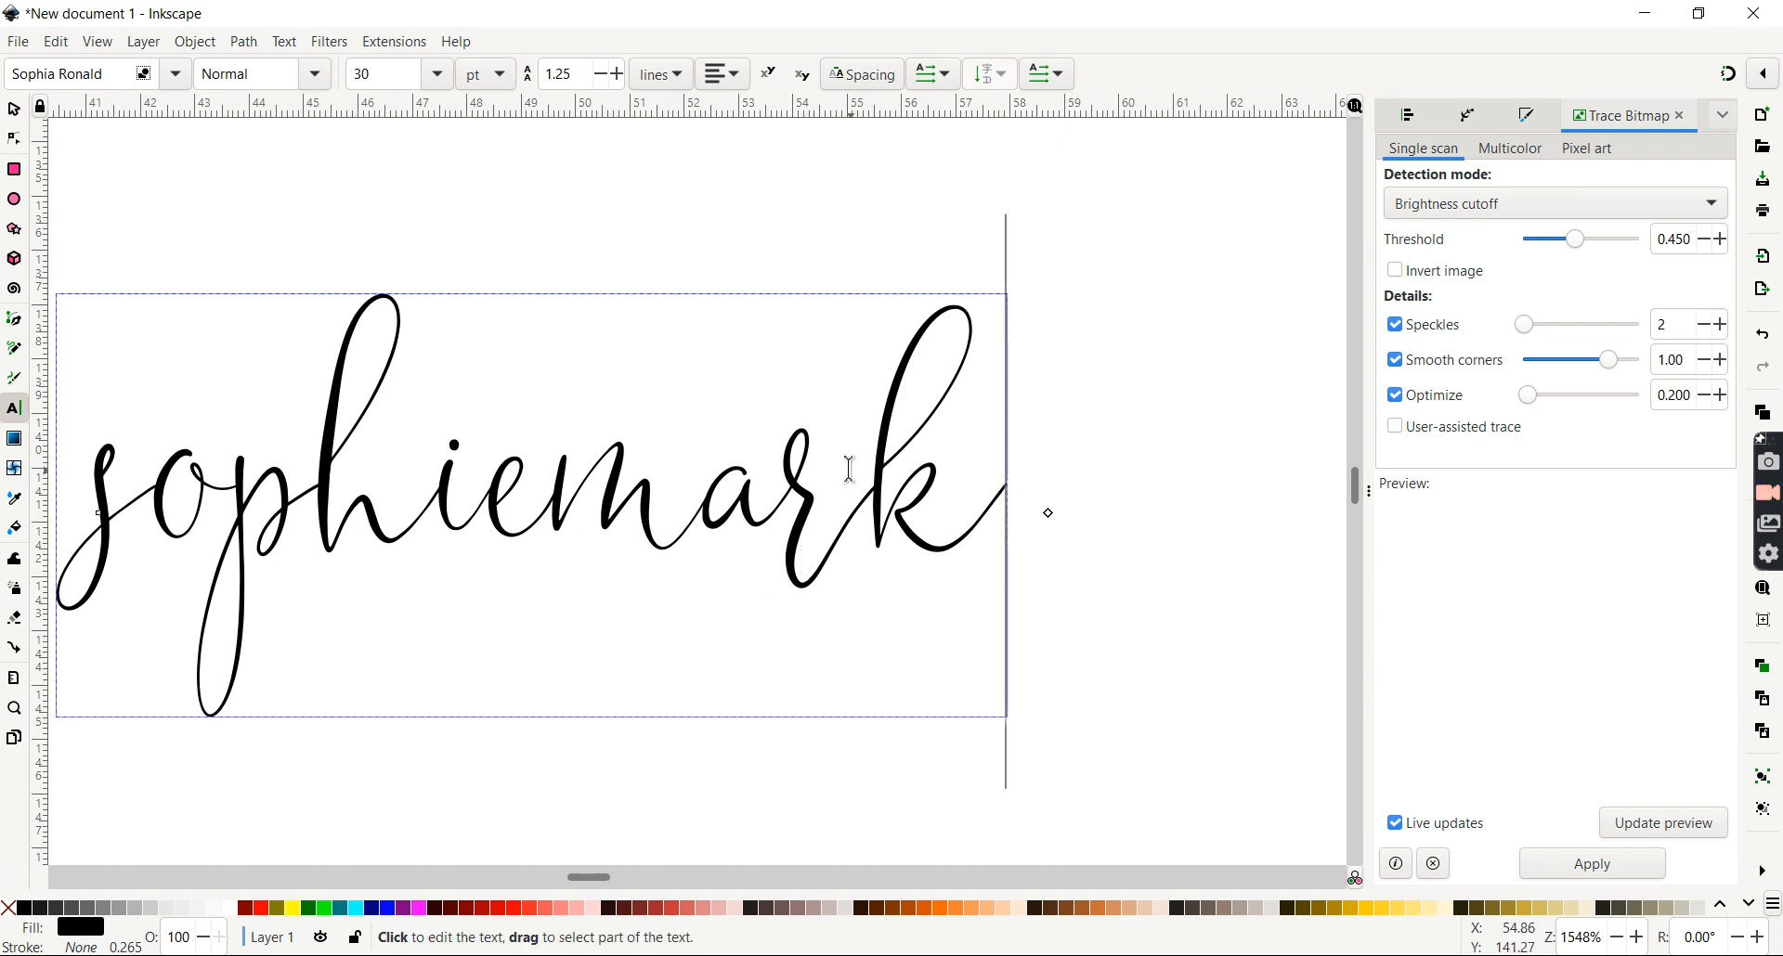
click(546, 511)
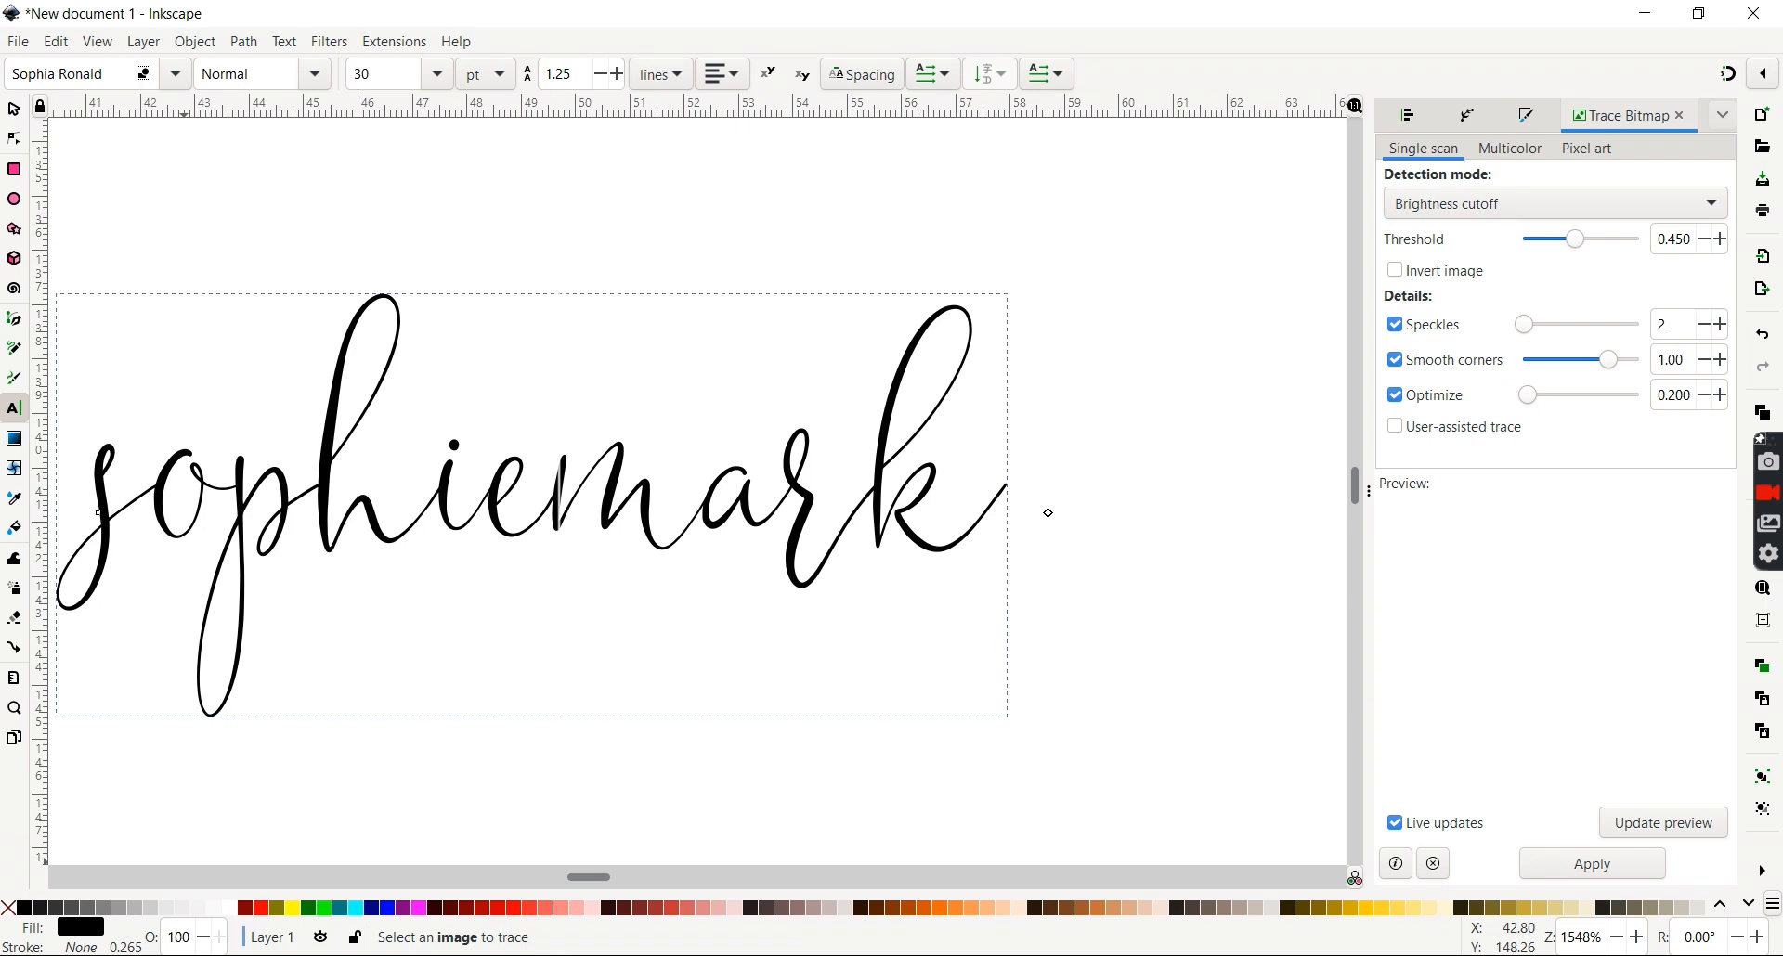
- Clear the recent Windows search entries, find the Character Map app and open it
key(super+s)
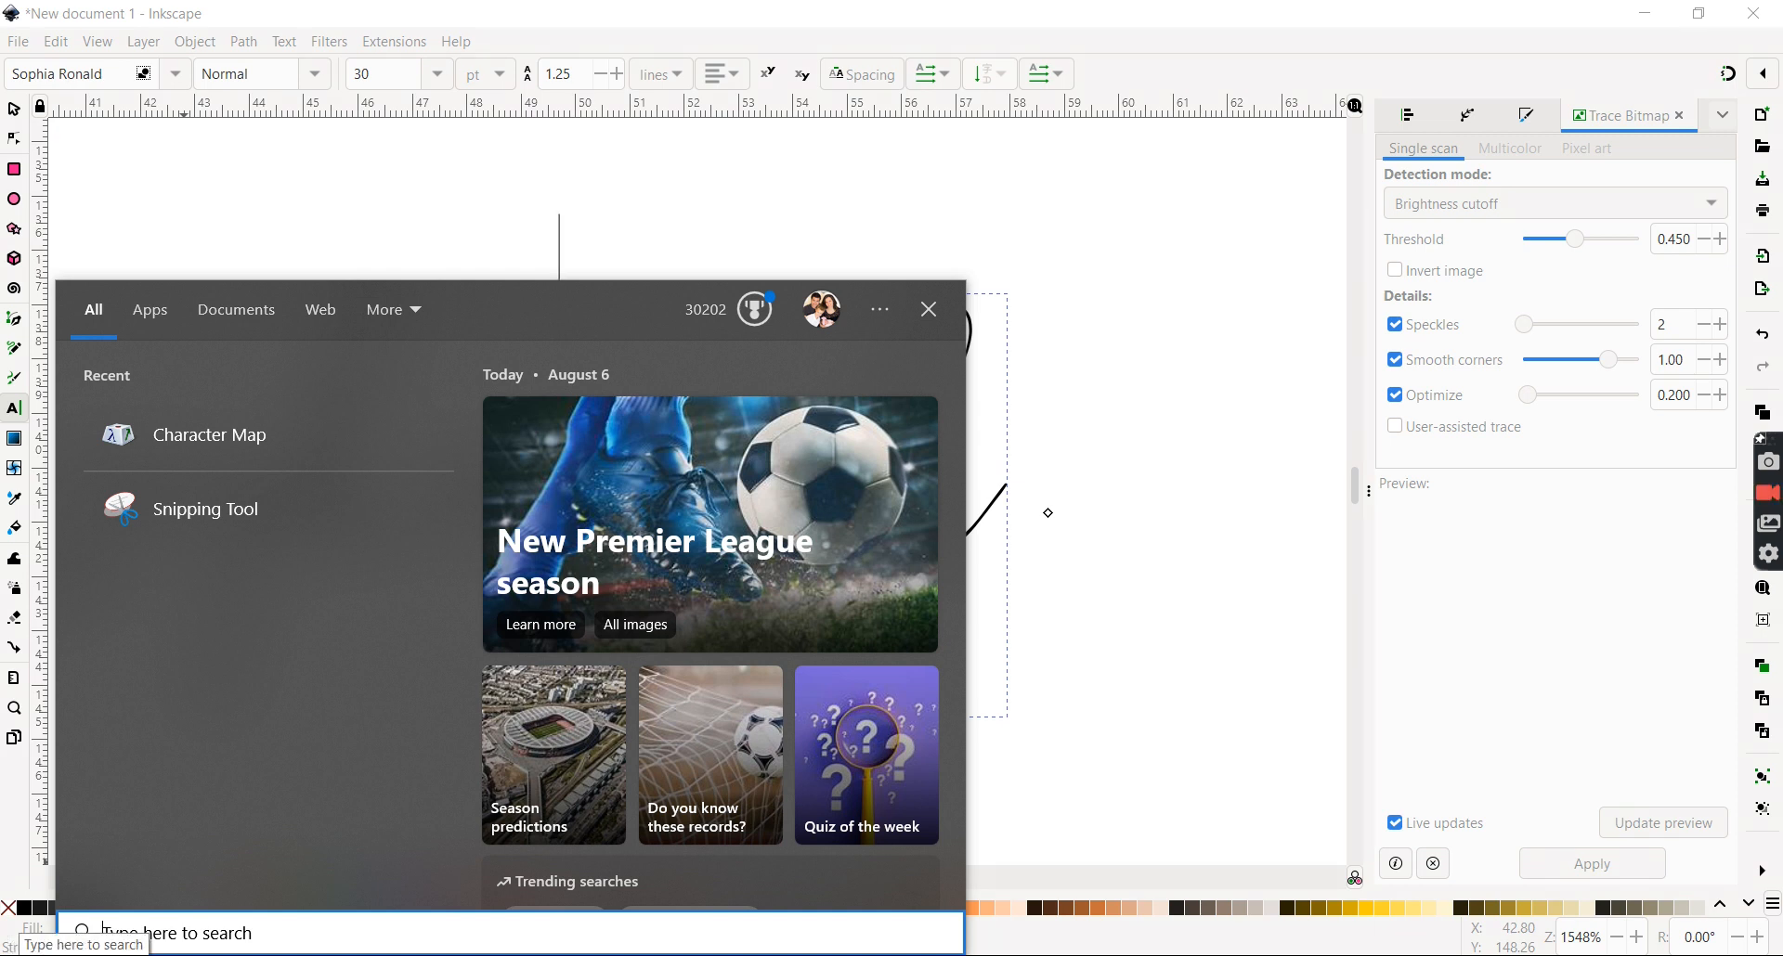
key(super)
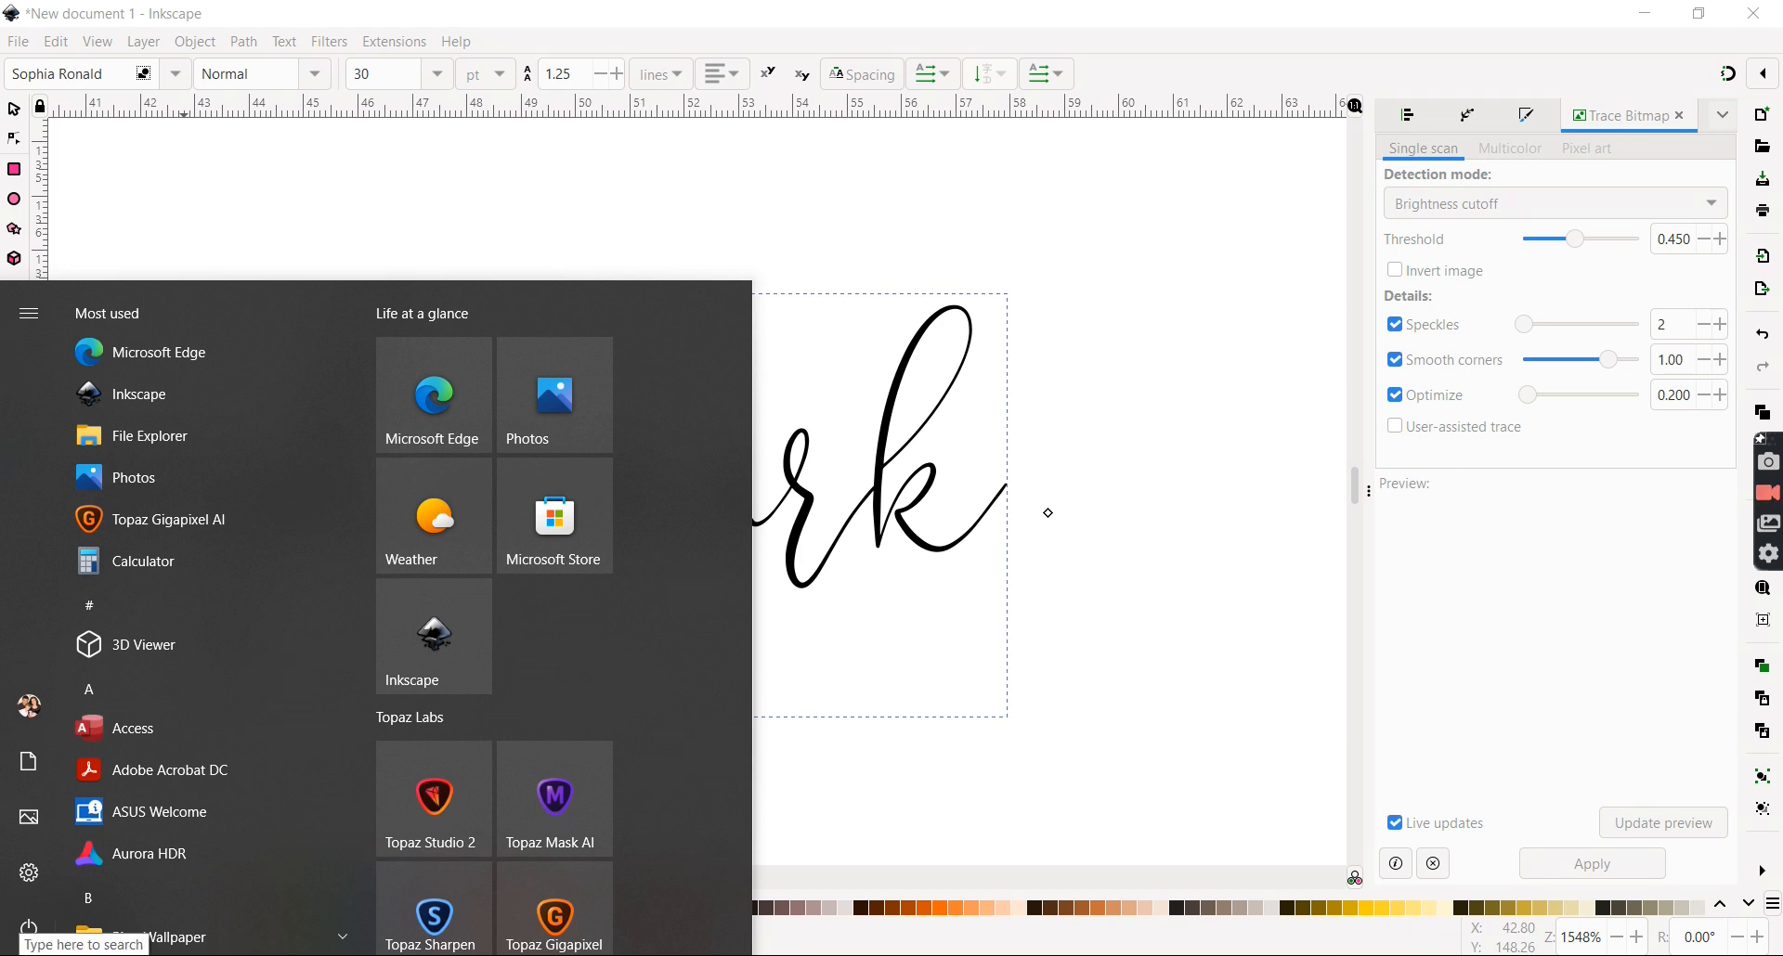
click(259, 932)
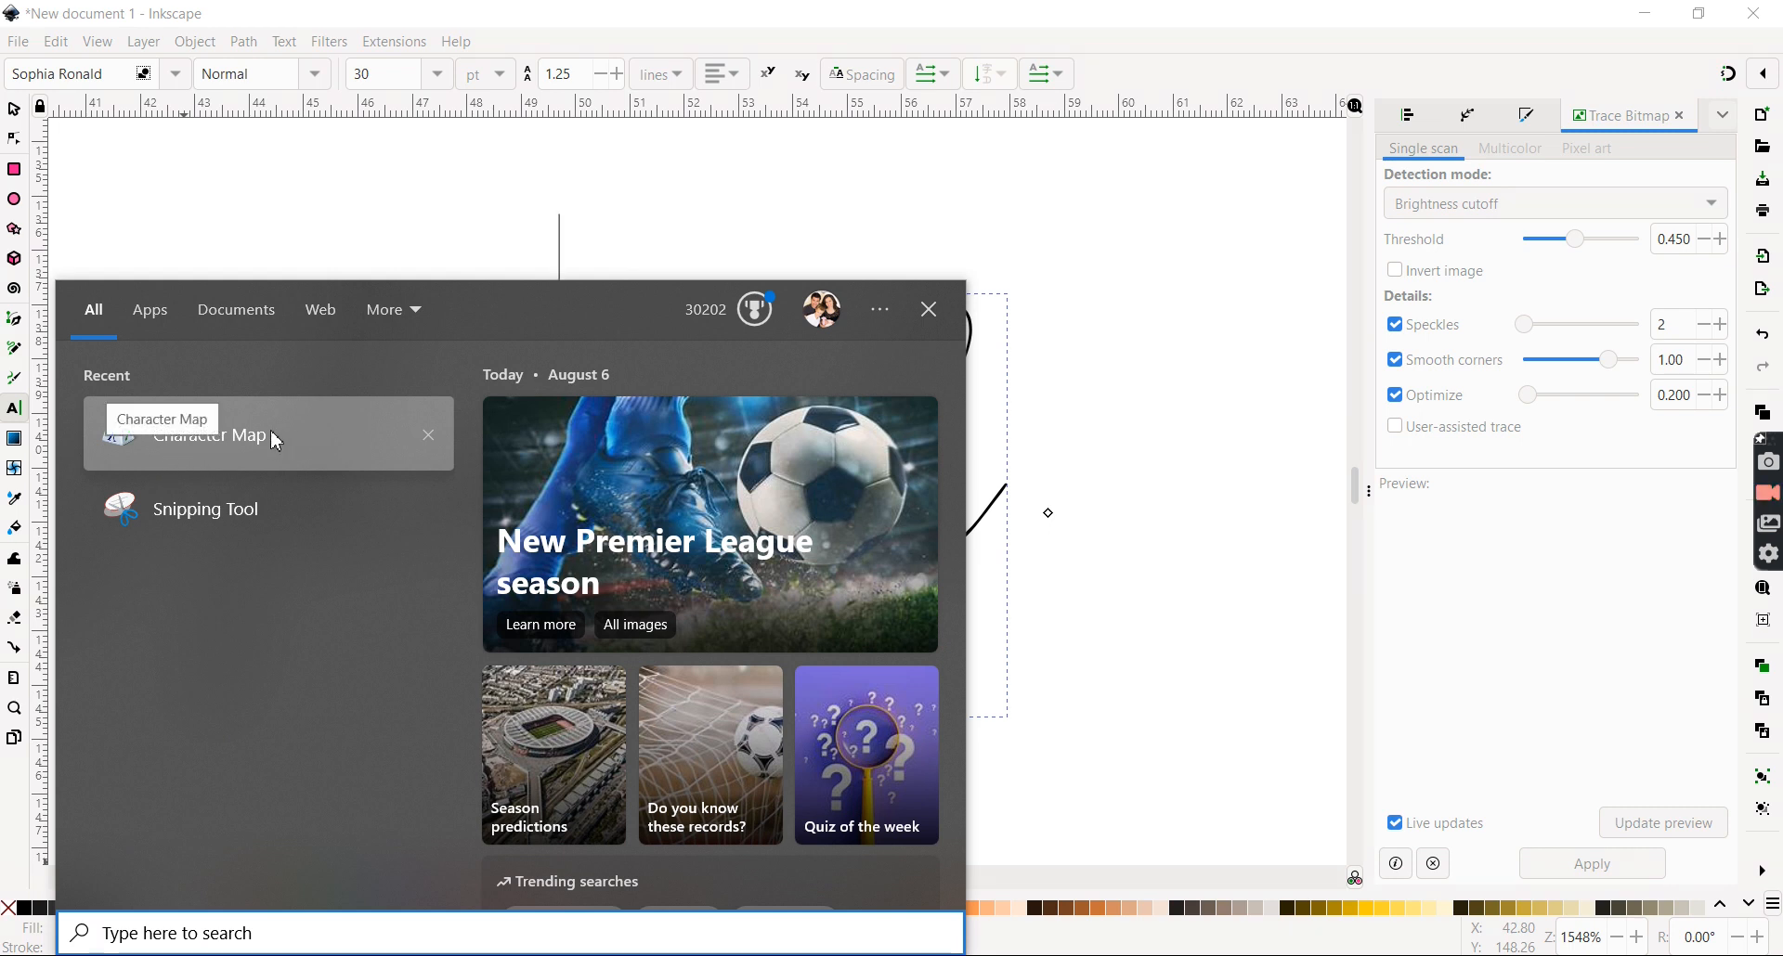
click(430, 443)
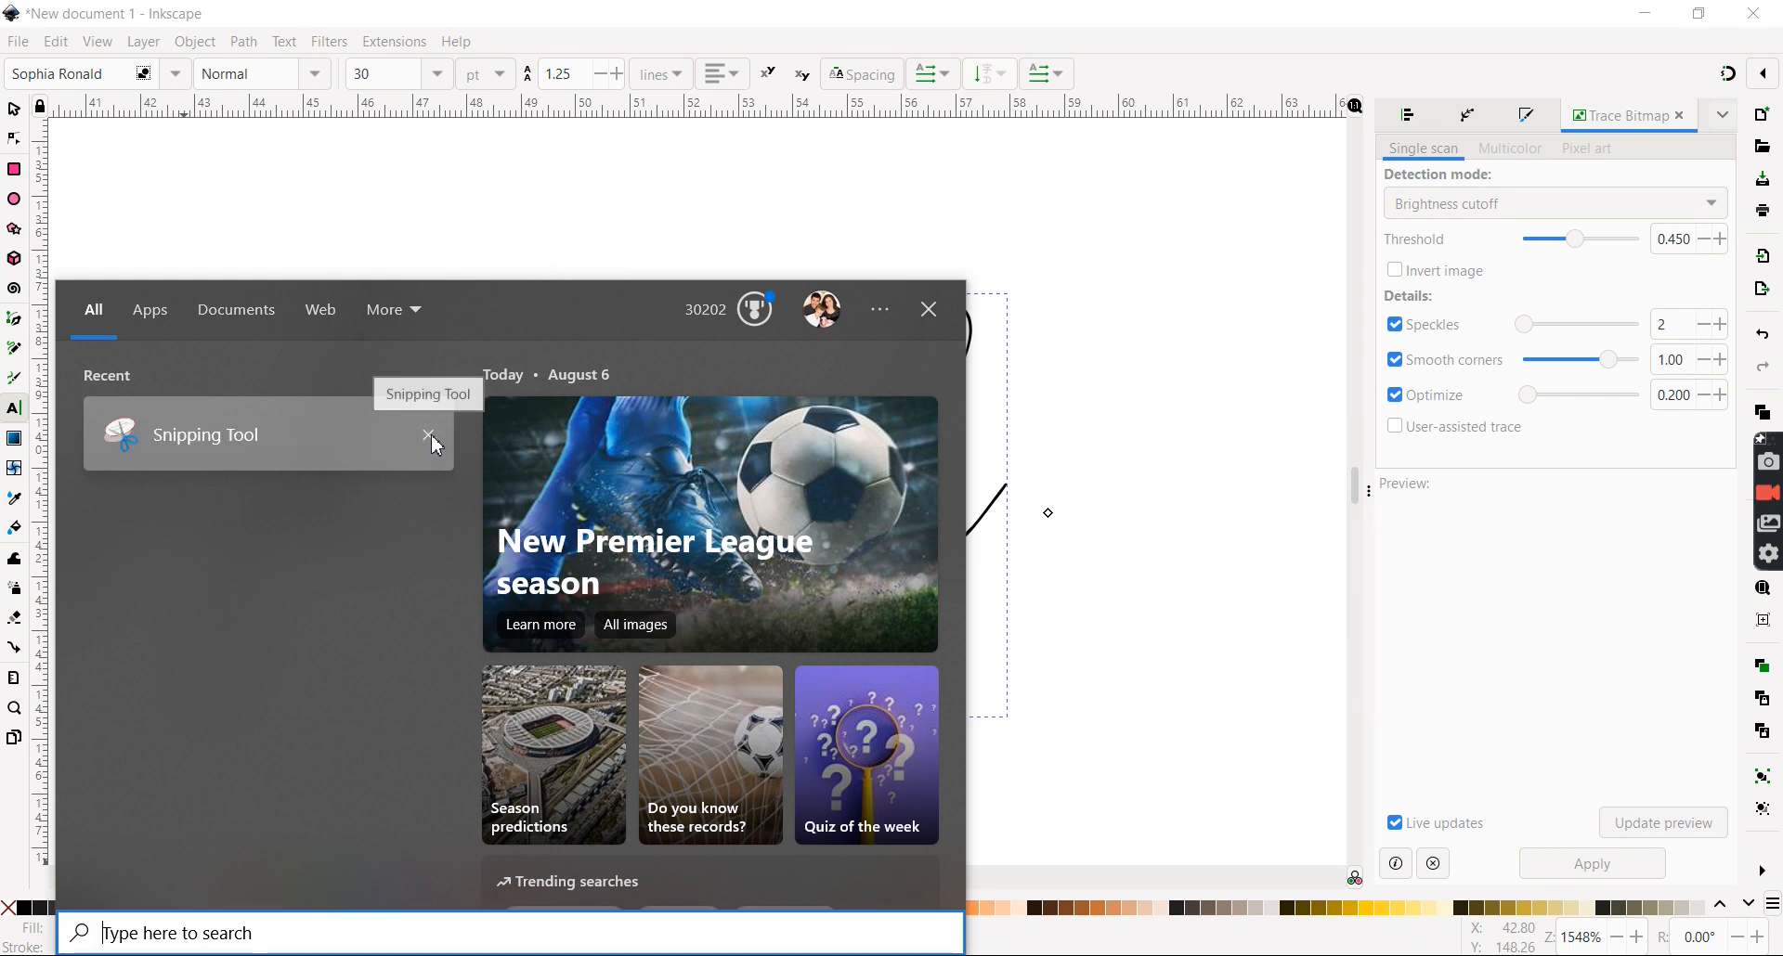
click(430, 437)
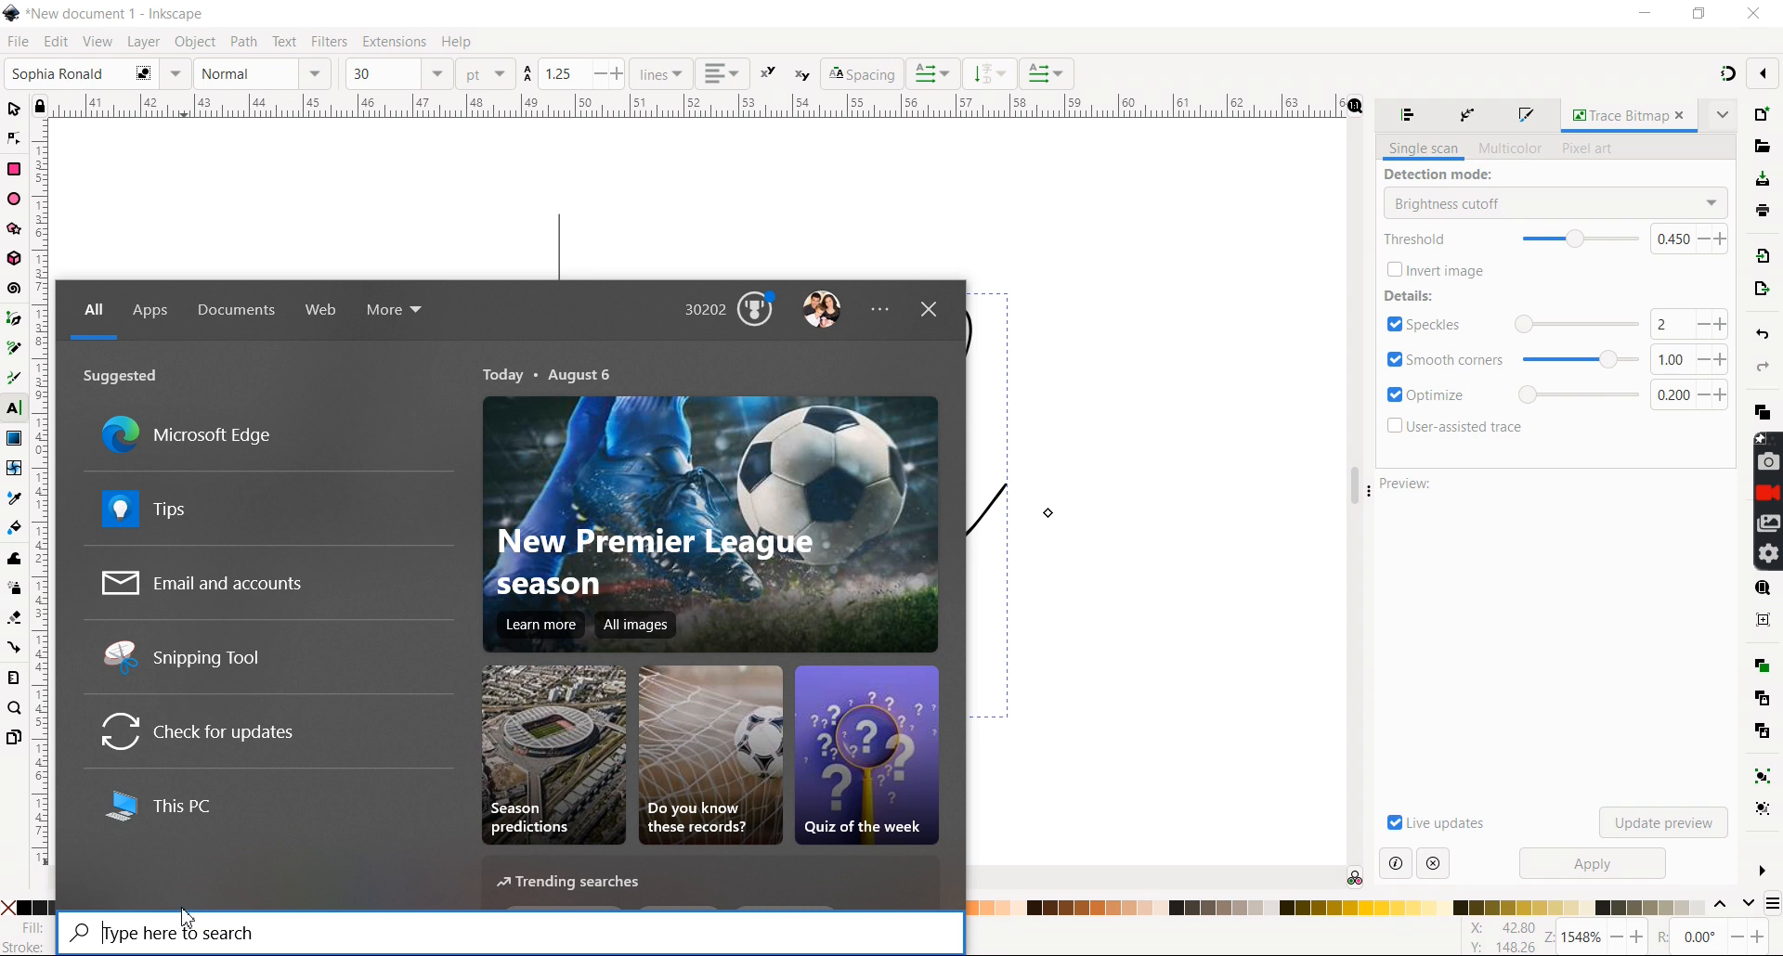
text(charac)
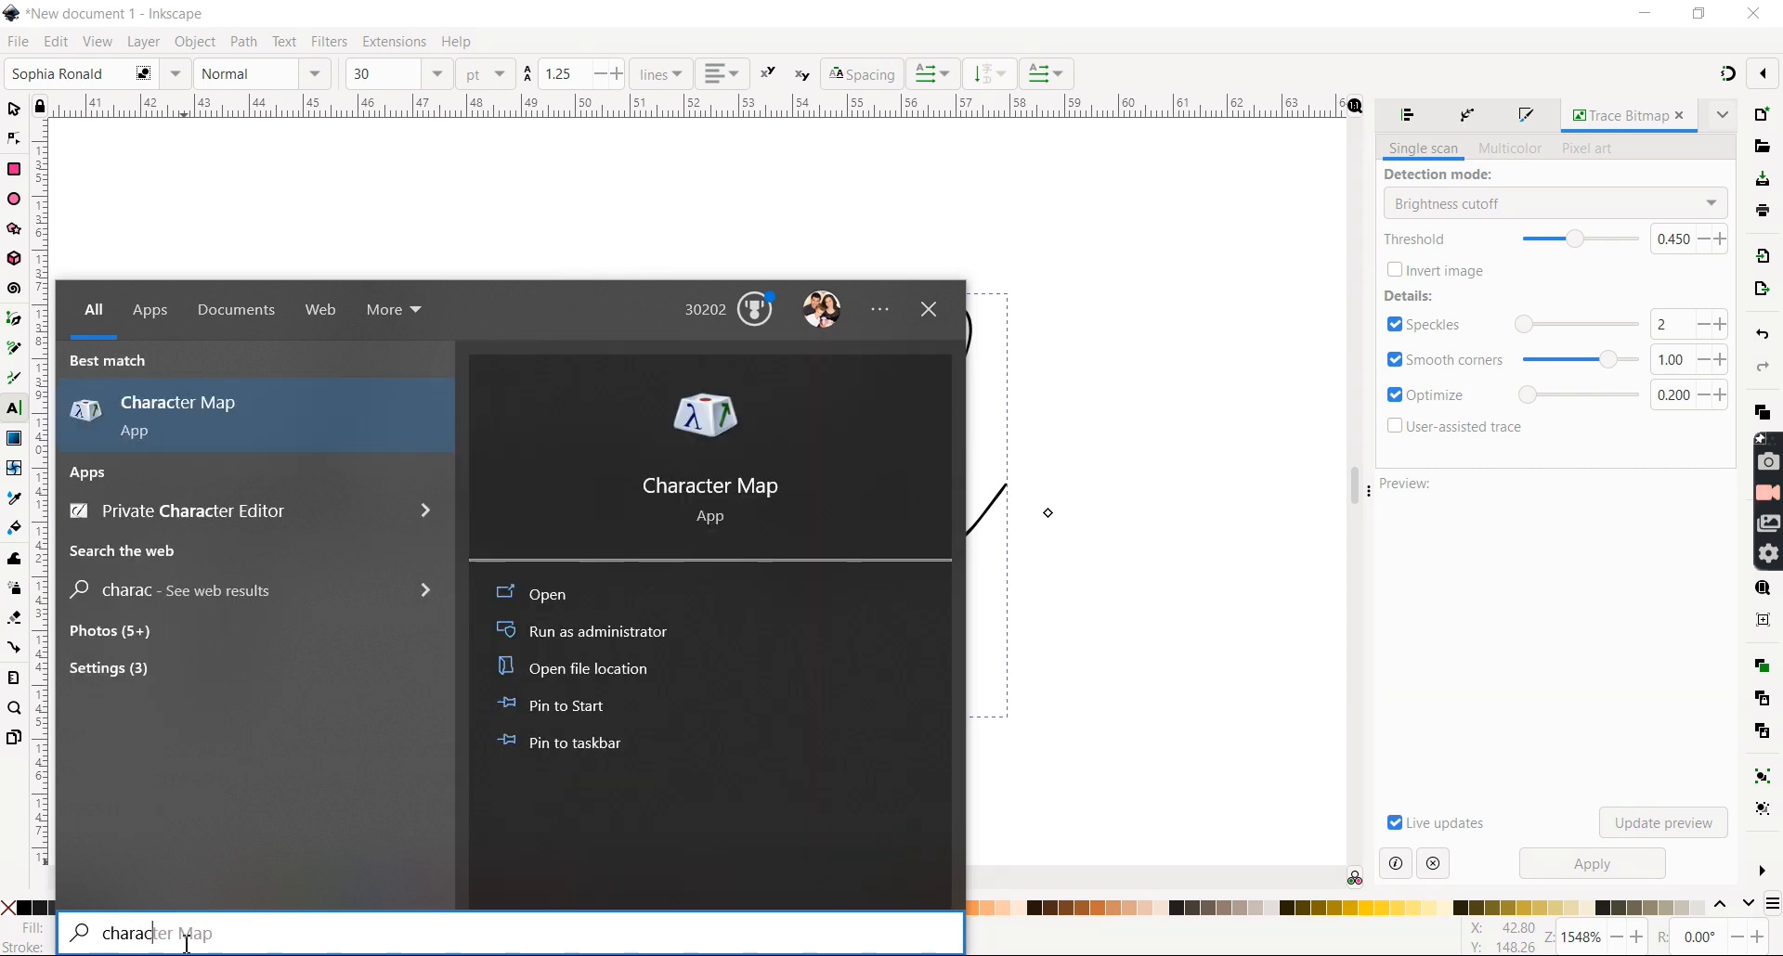
click(192, 427)
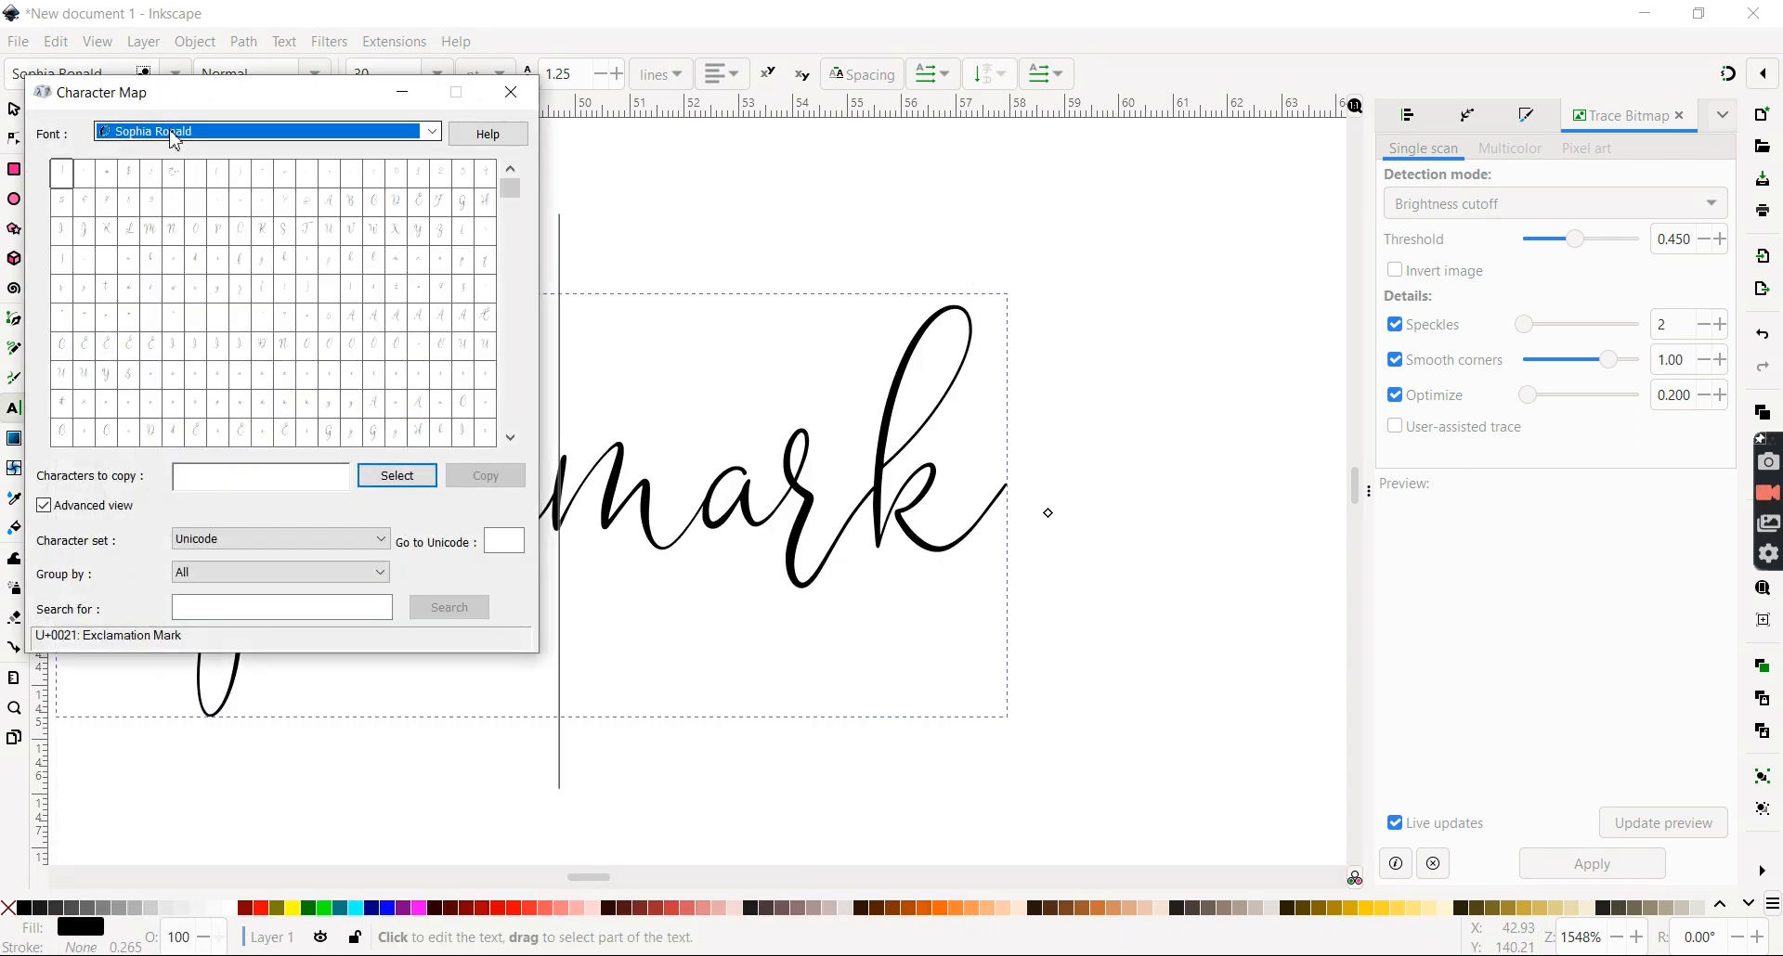
- Set Character Map to the Sophia Ronald font and group its glyphs by Unicode Subrange, showing Private Use Characters
click(432, 131)
drag(433, 546, 457, 379)
click(527, 351)
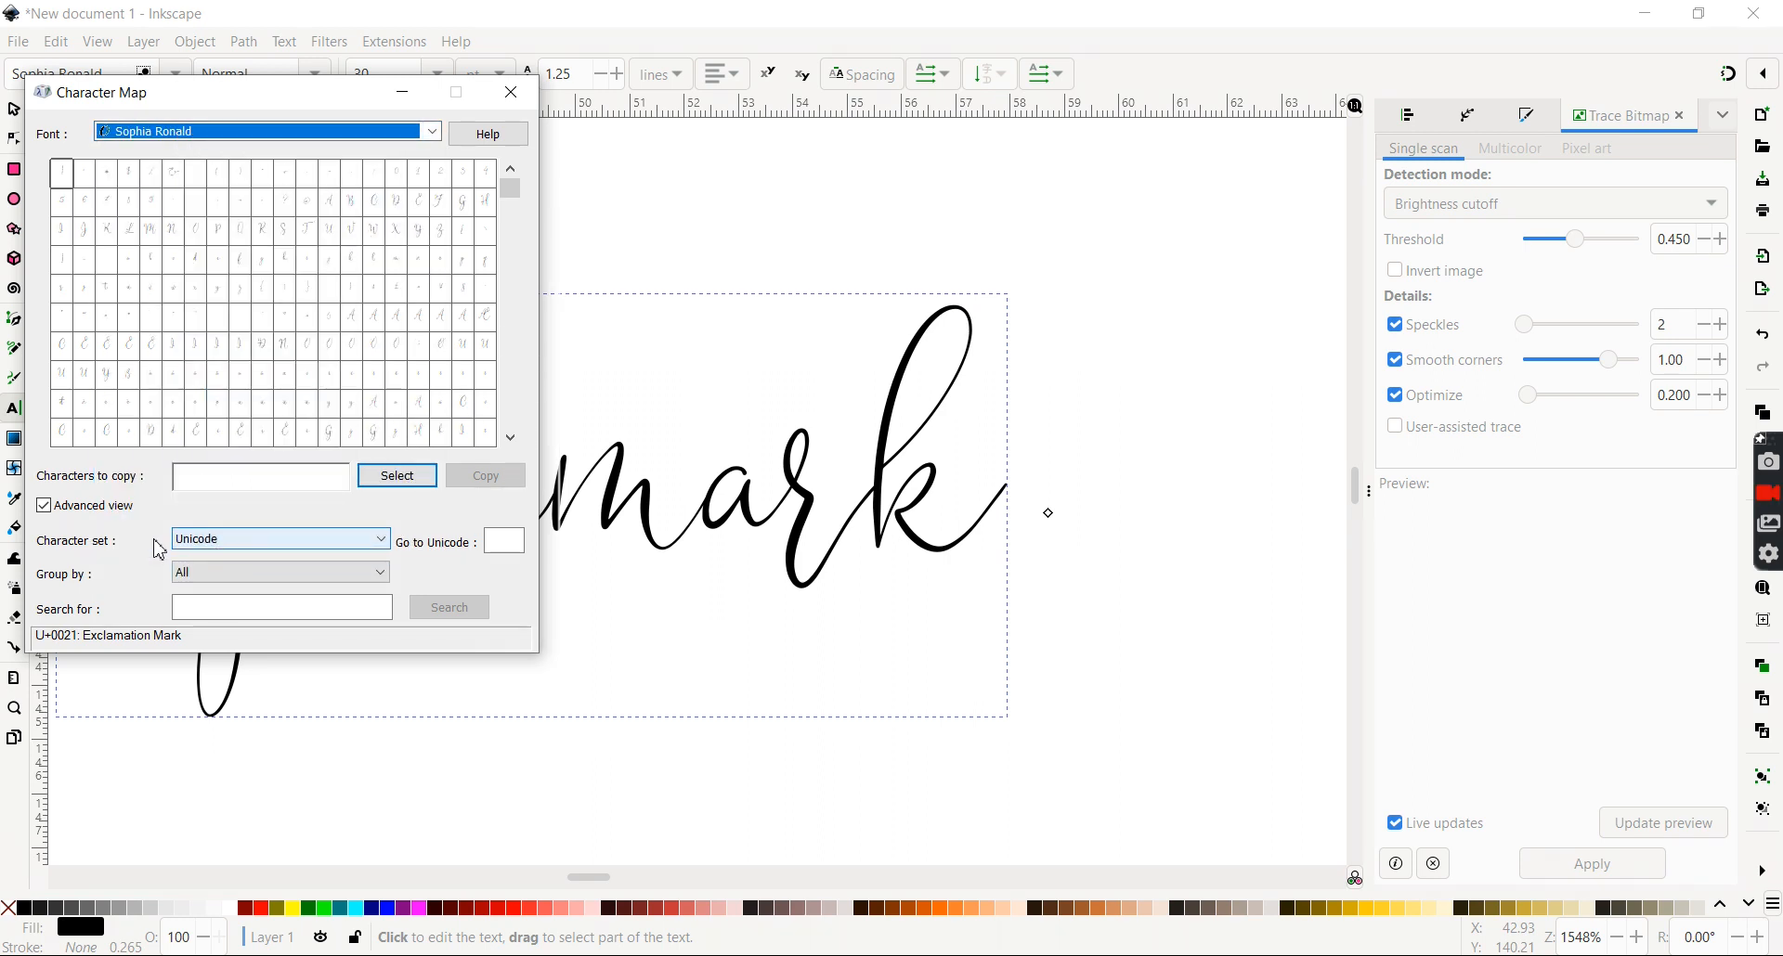
click(278, 573)
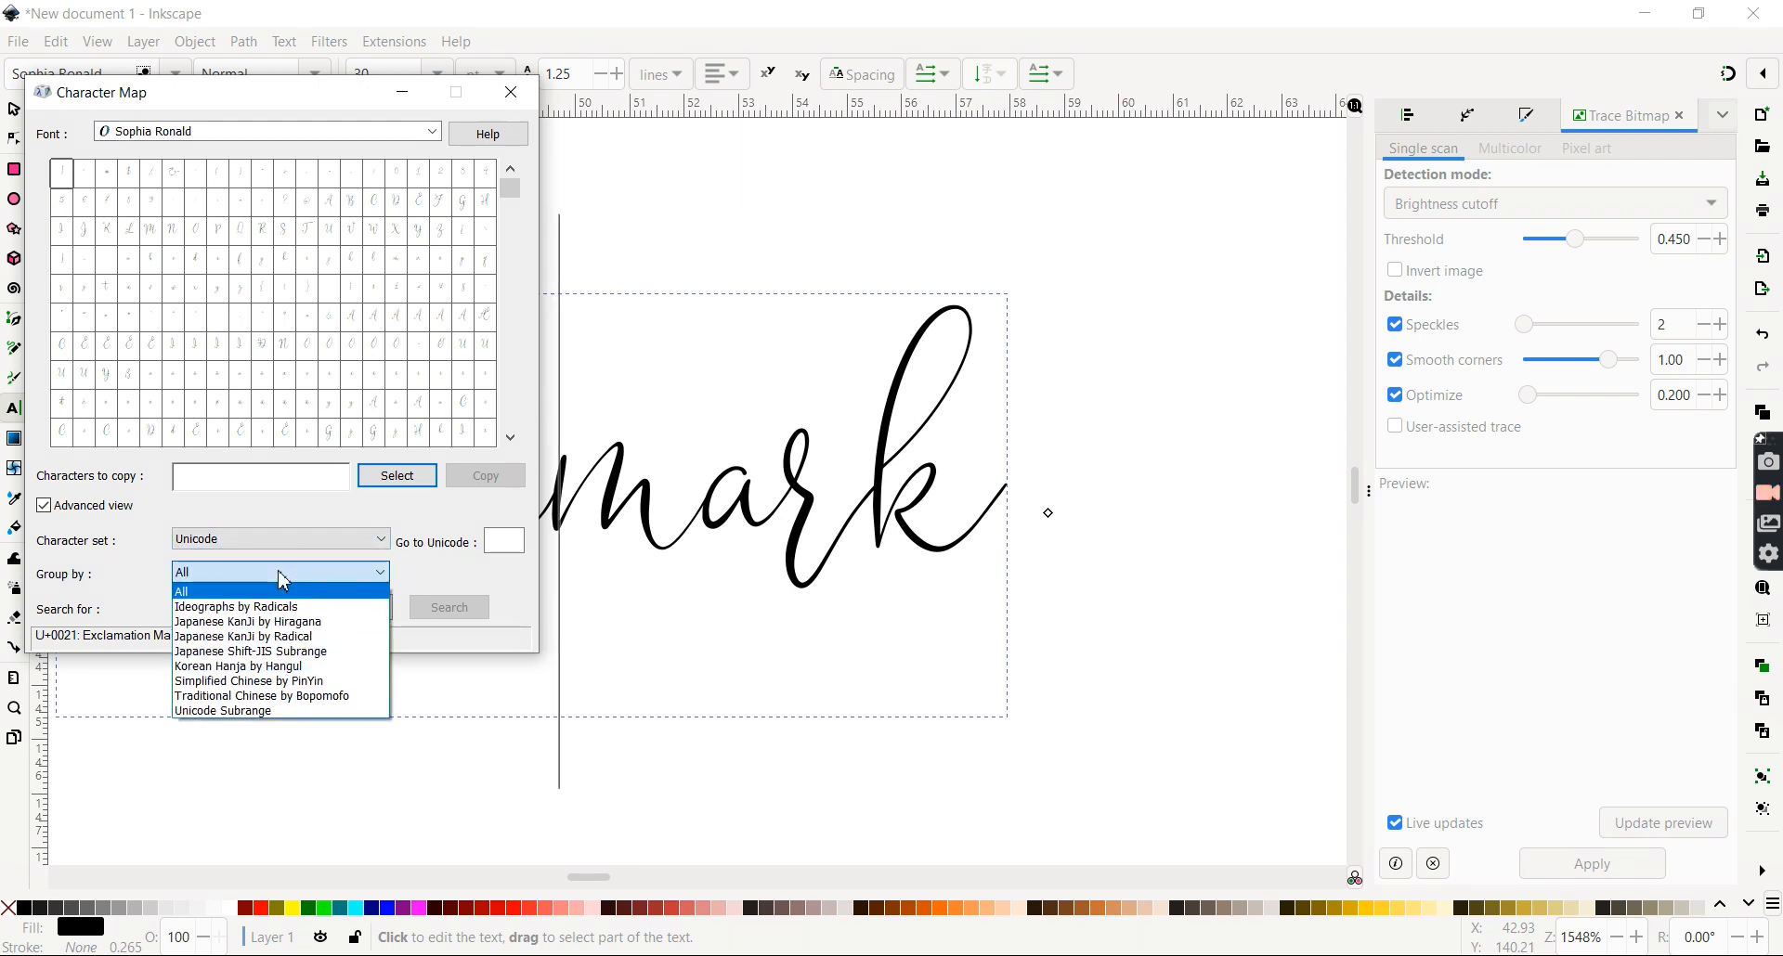
click(251, 712)
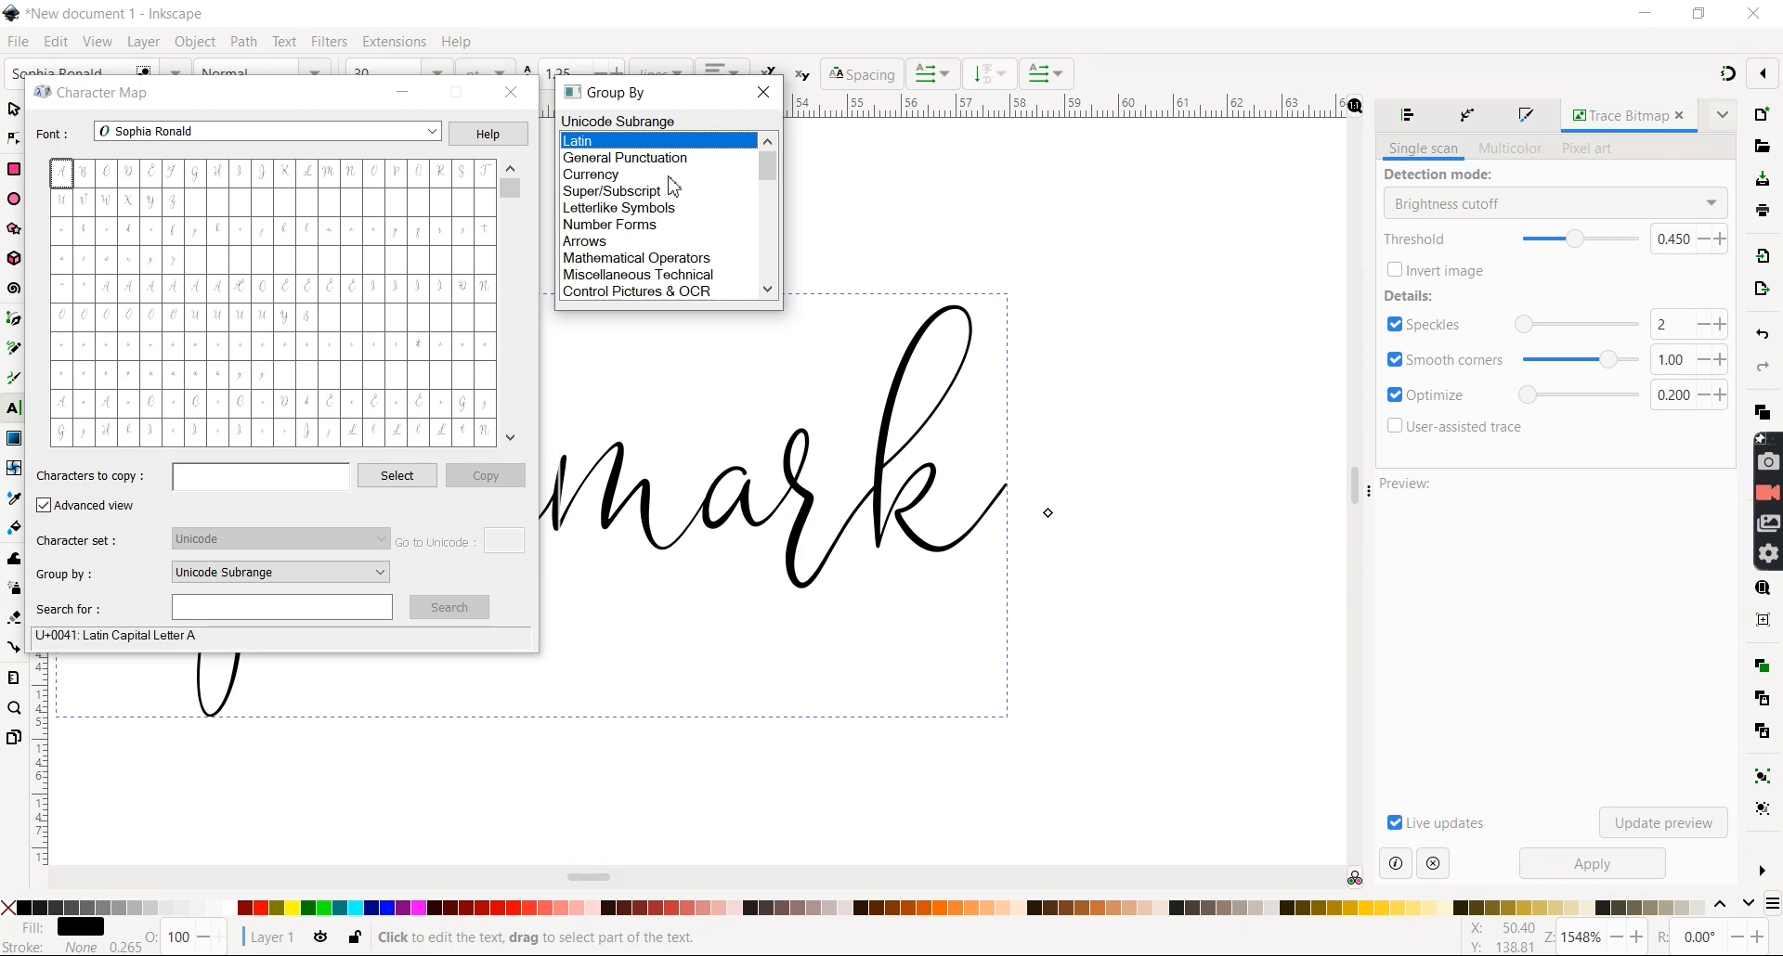
drag(768, 167, 768, 263)
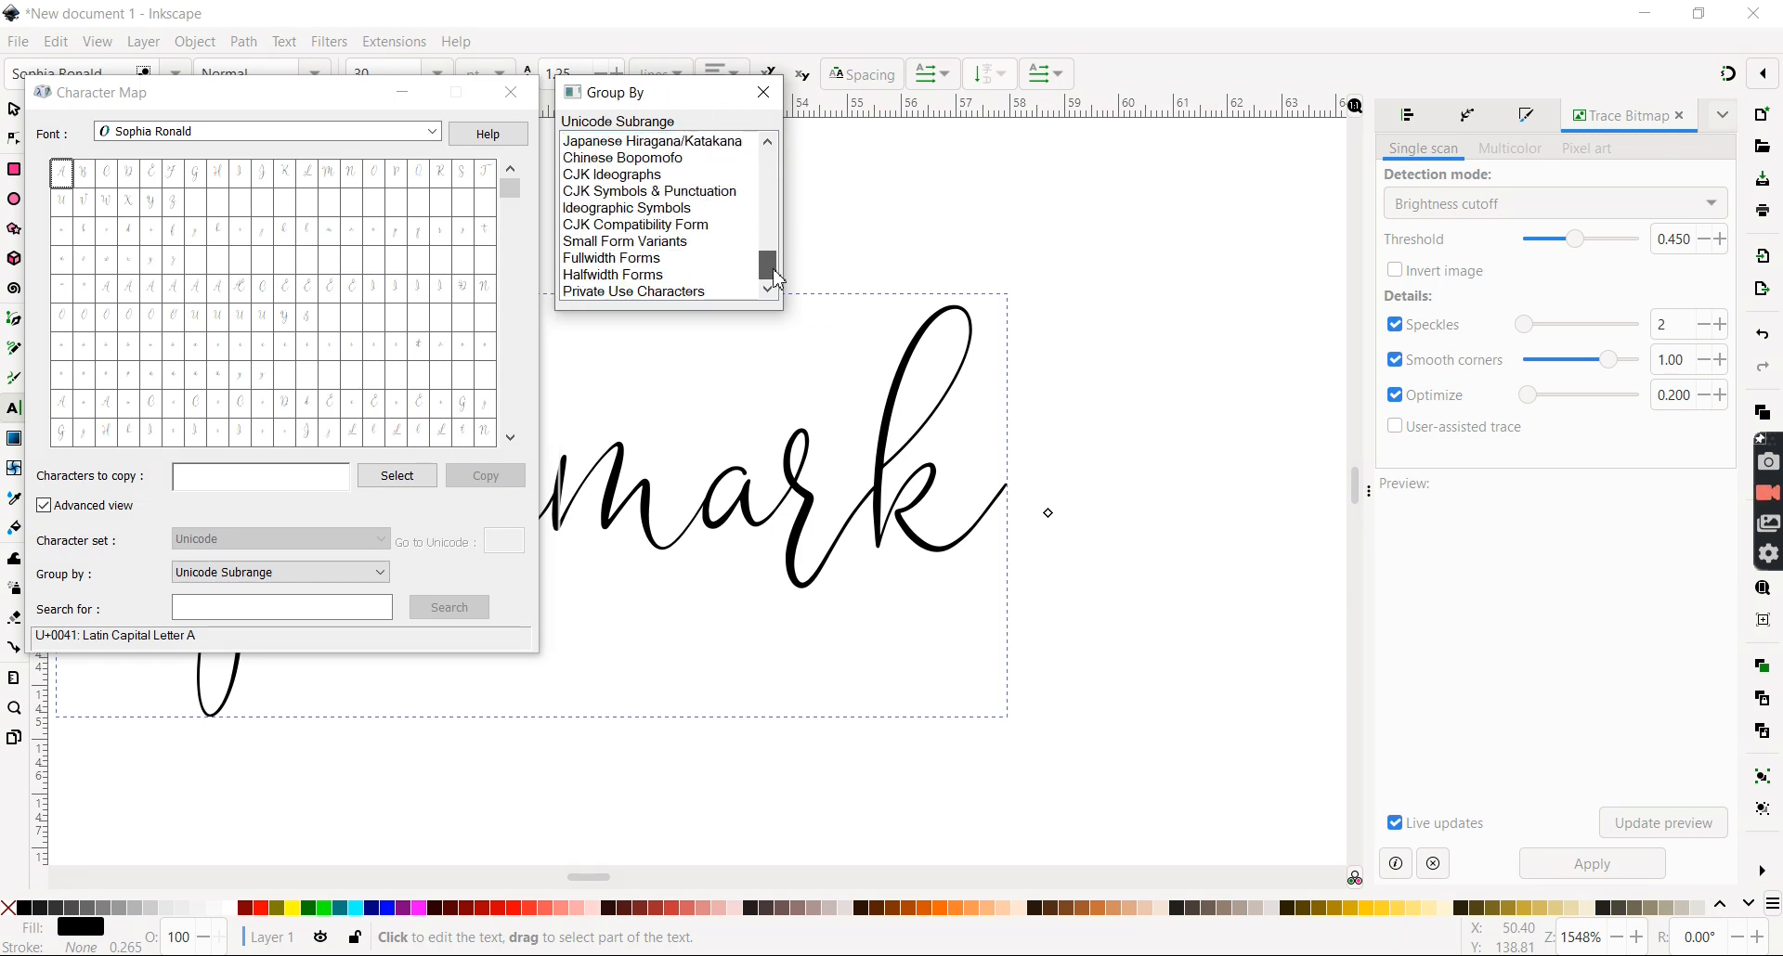
click(639, 292)
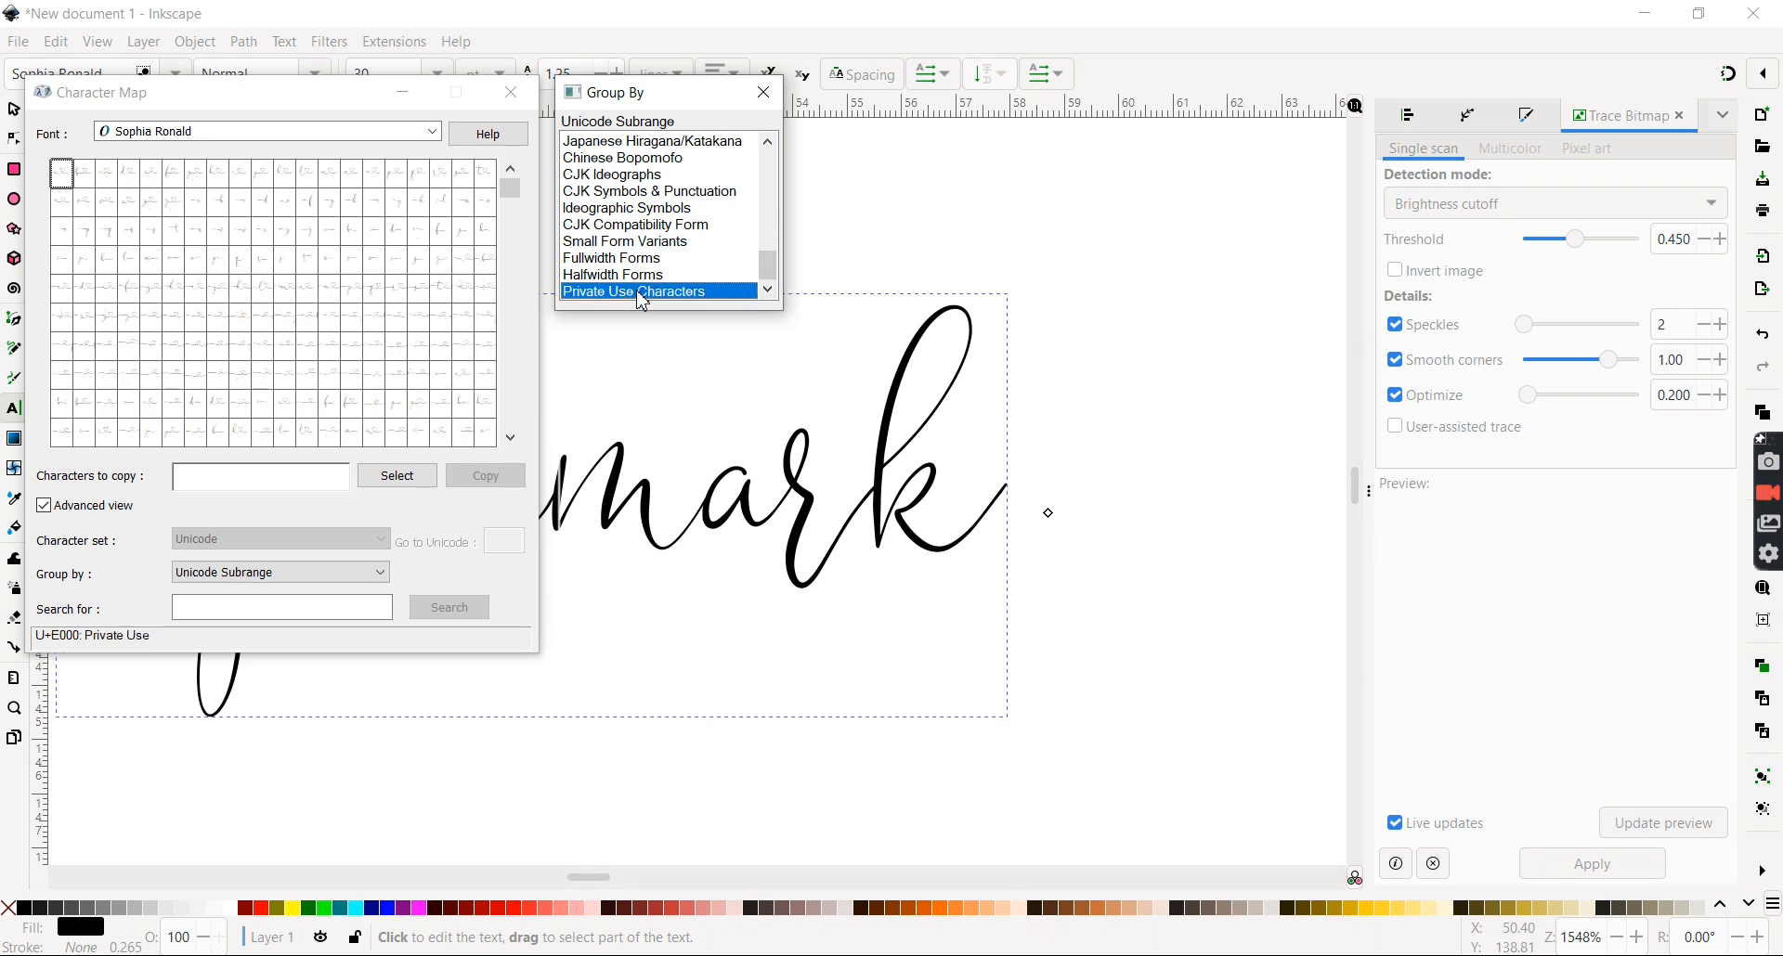
- Examine the heart-swash glyphs and copy the letter e with a connecting heart, U+E004
click(94, 188)
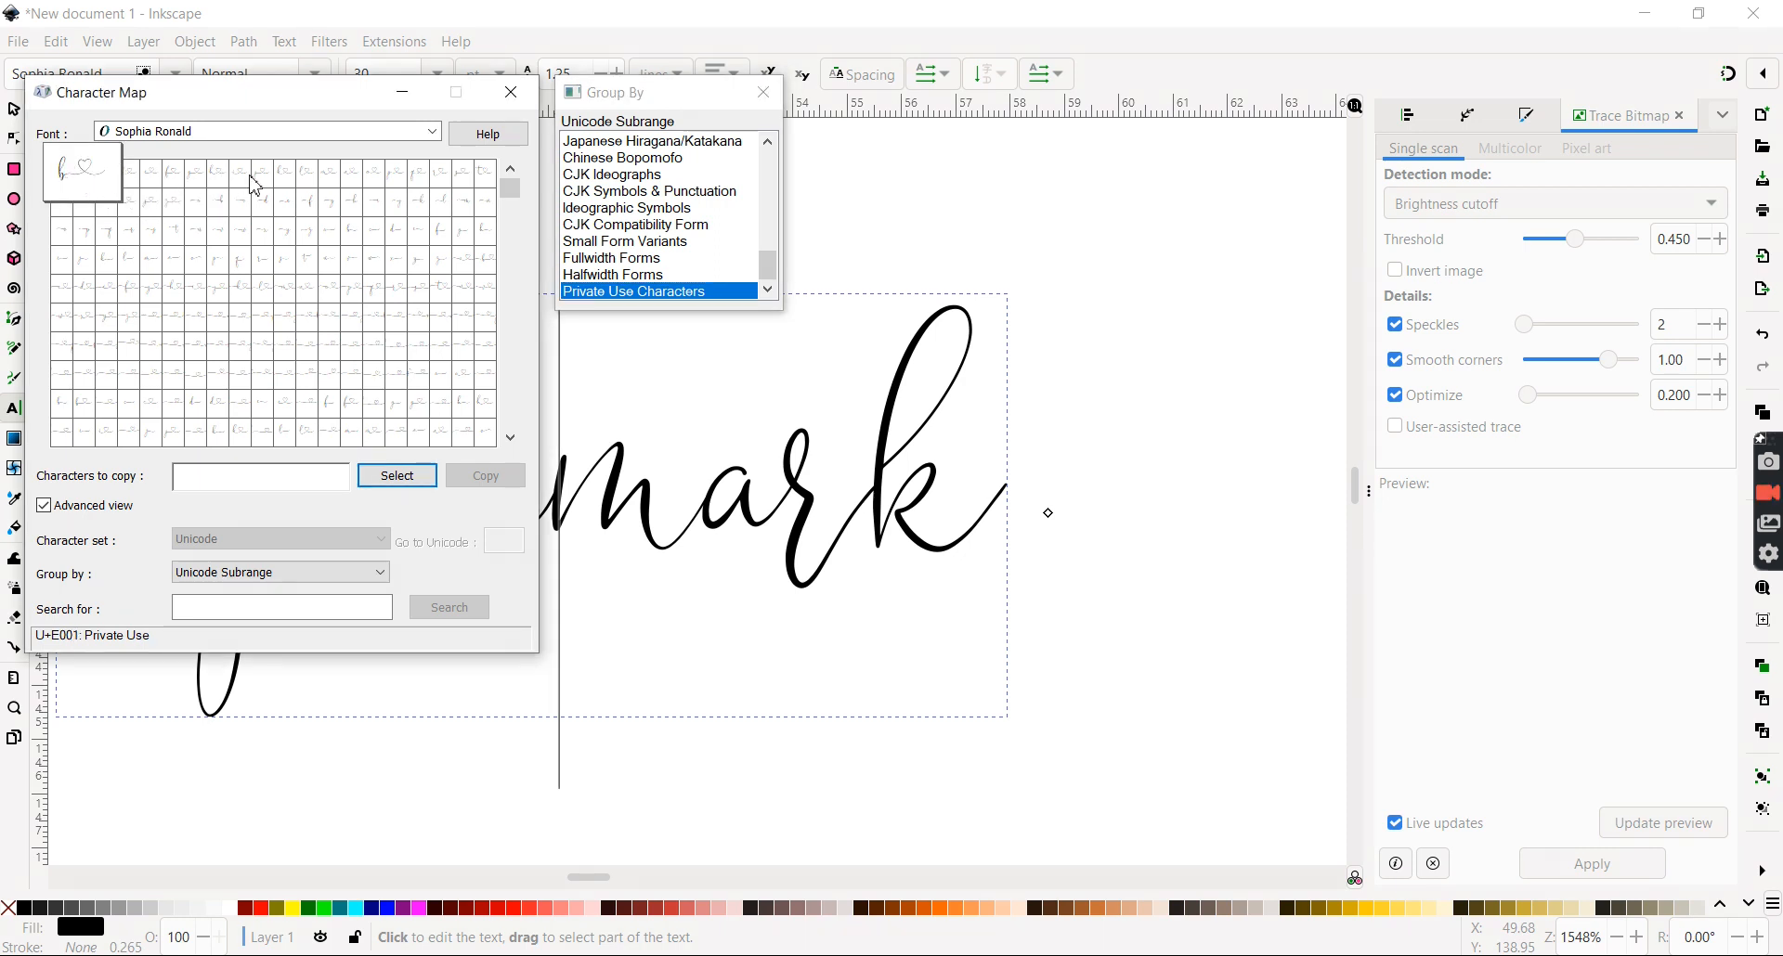
click(375, 173)
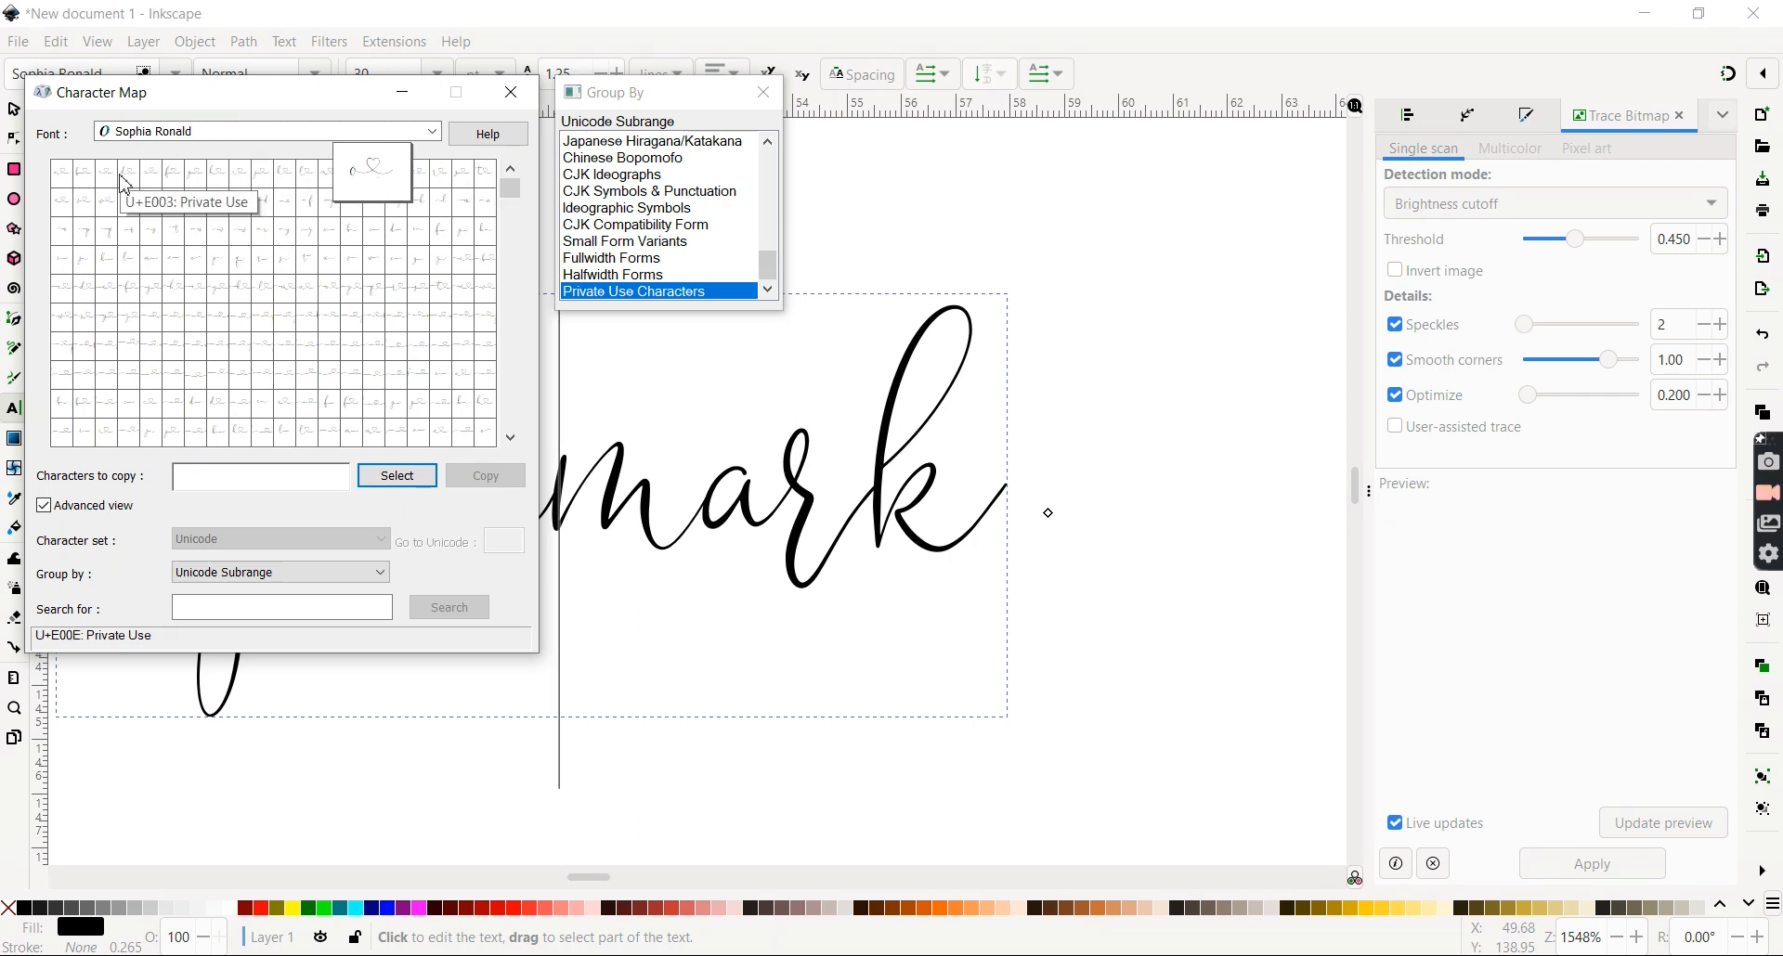
click(149, 174)
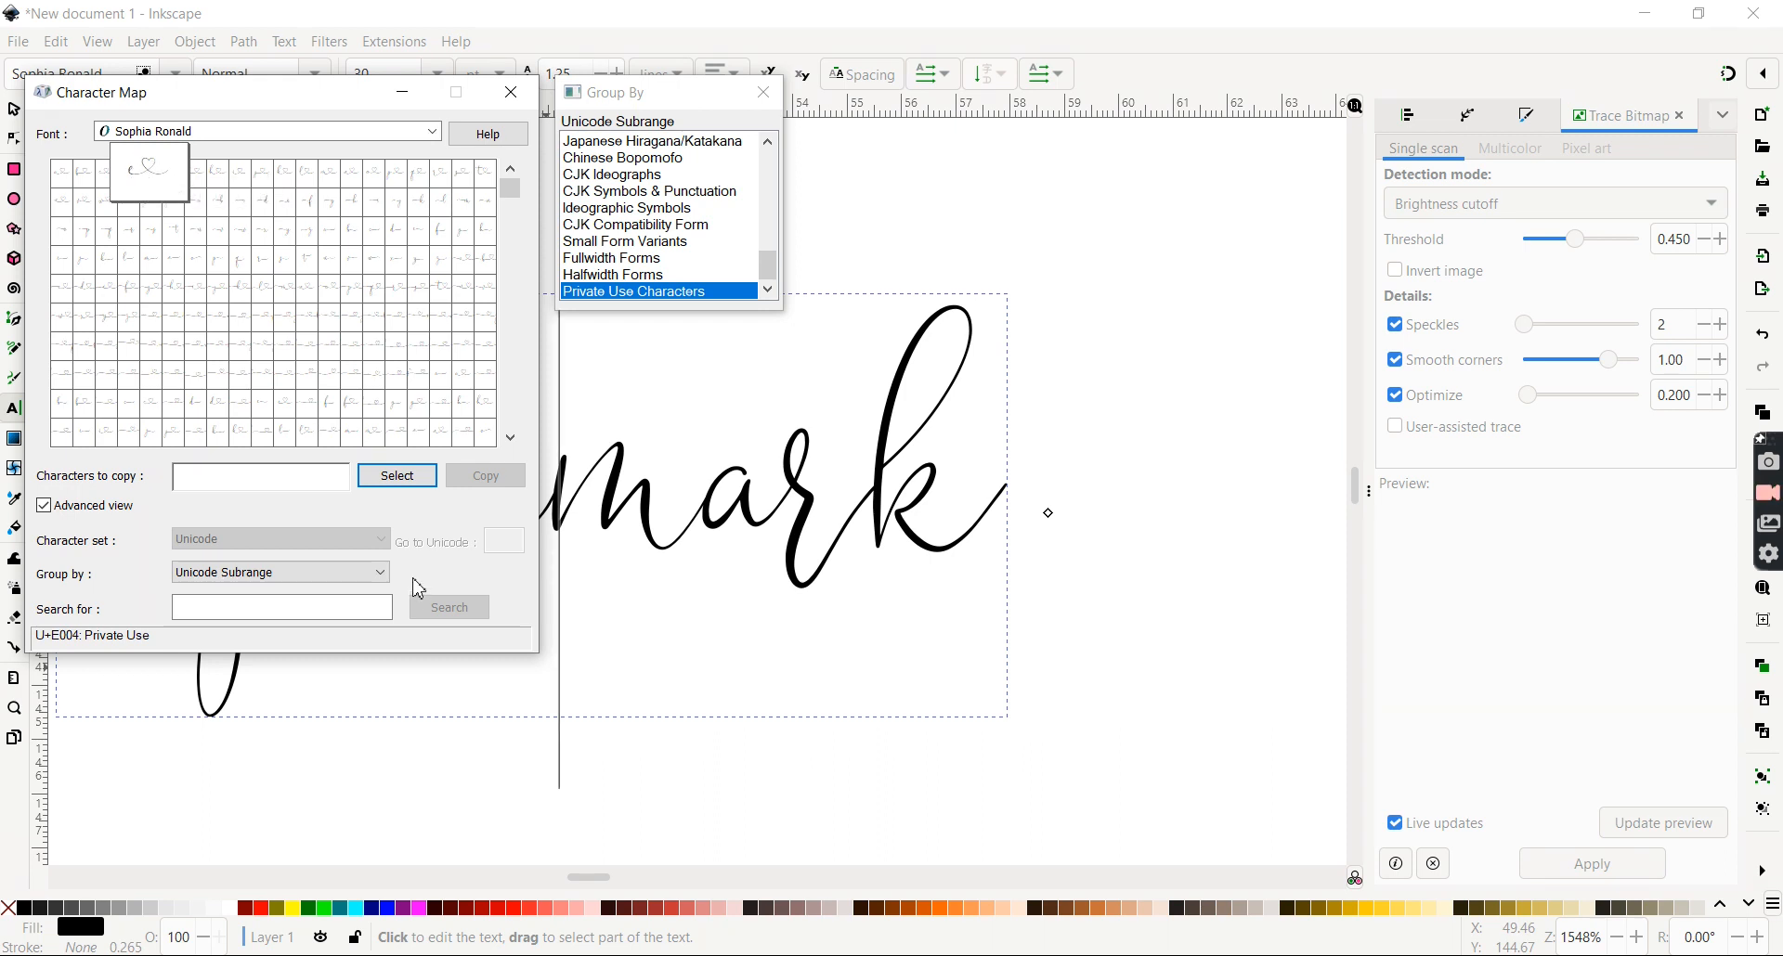
click(398, 478)
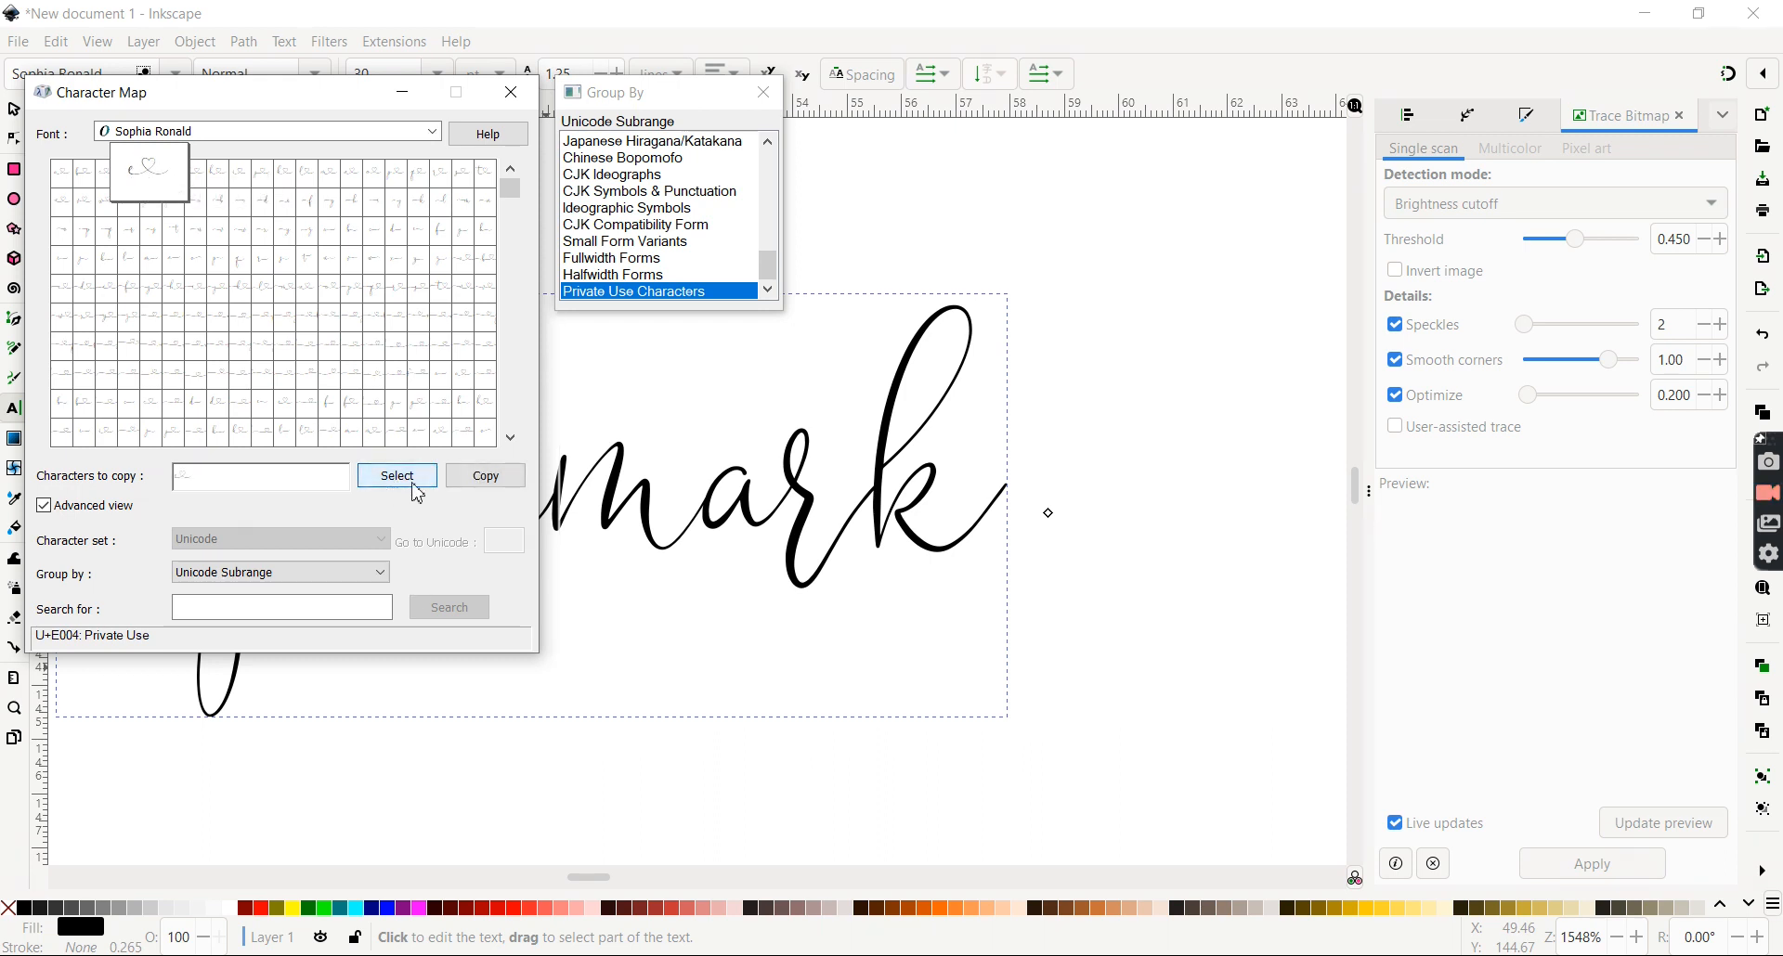
click(489, 477)
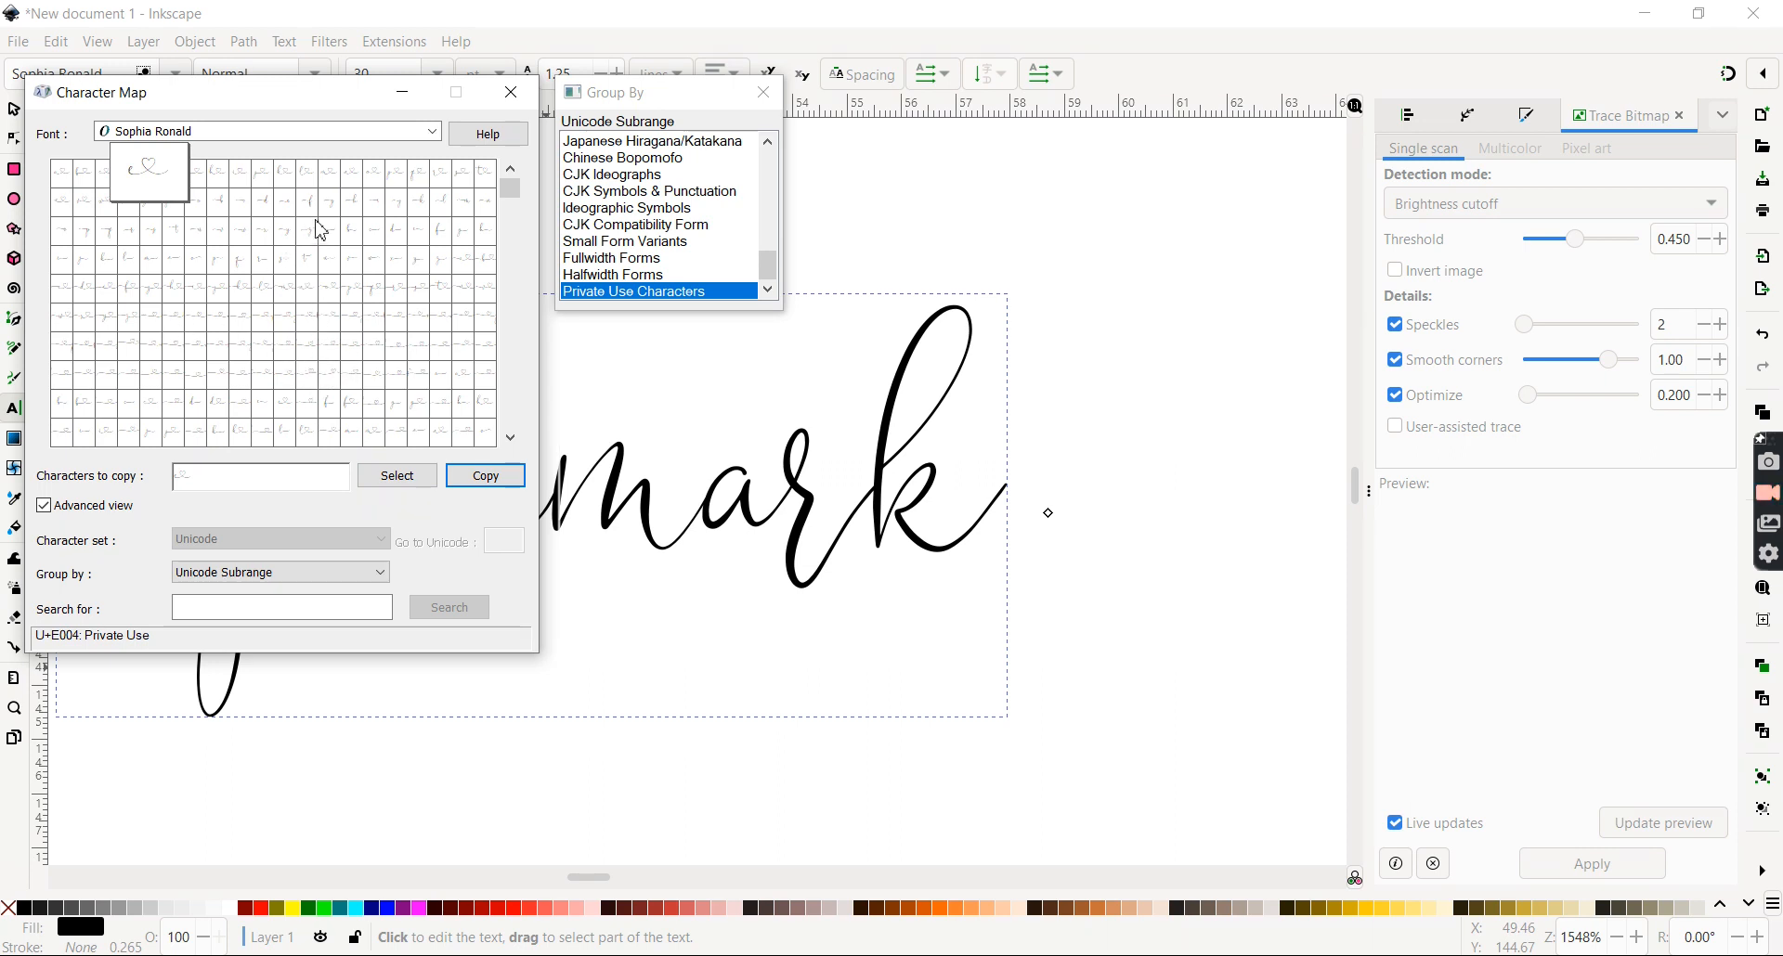
click(512, 493)
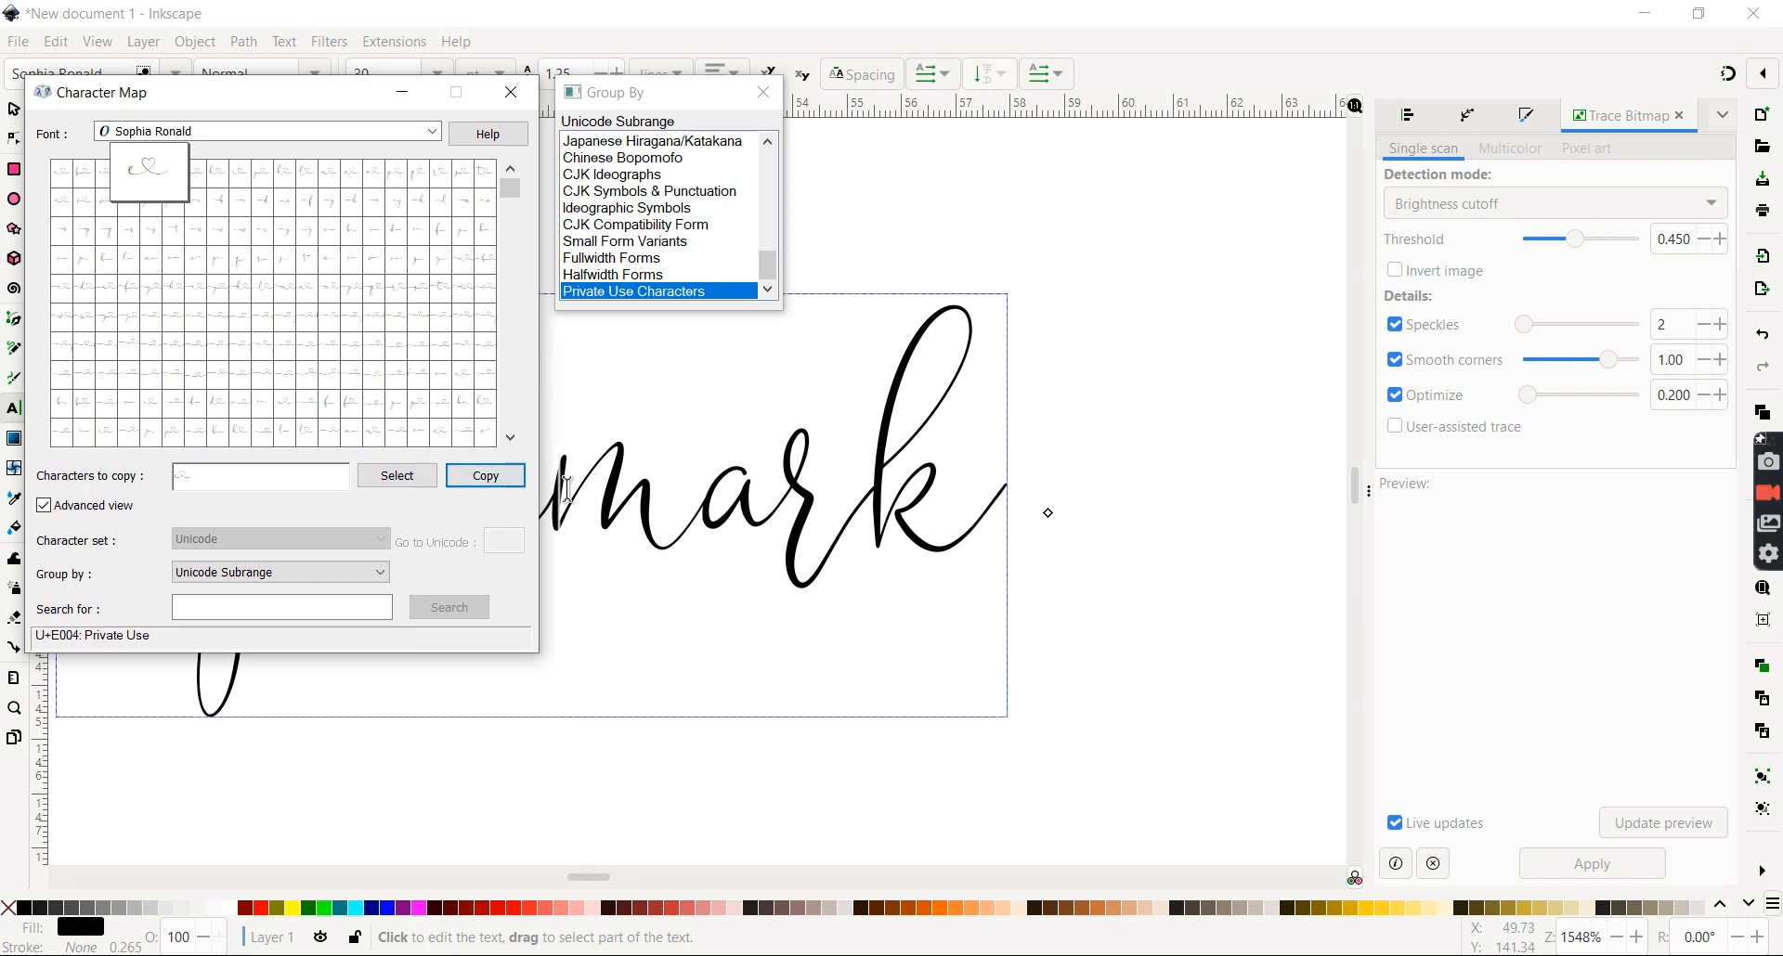
- Return to Inkscape, view its version information in the About window, and close that window
click(567, 486)
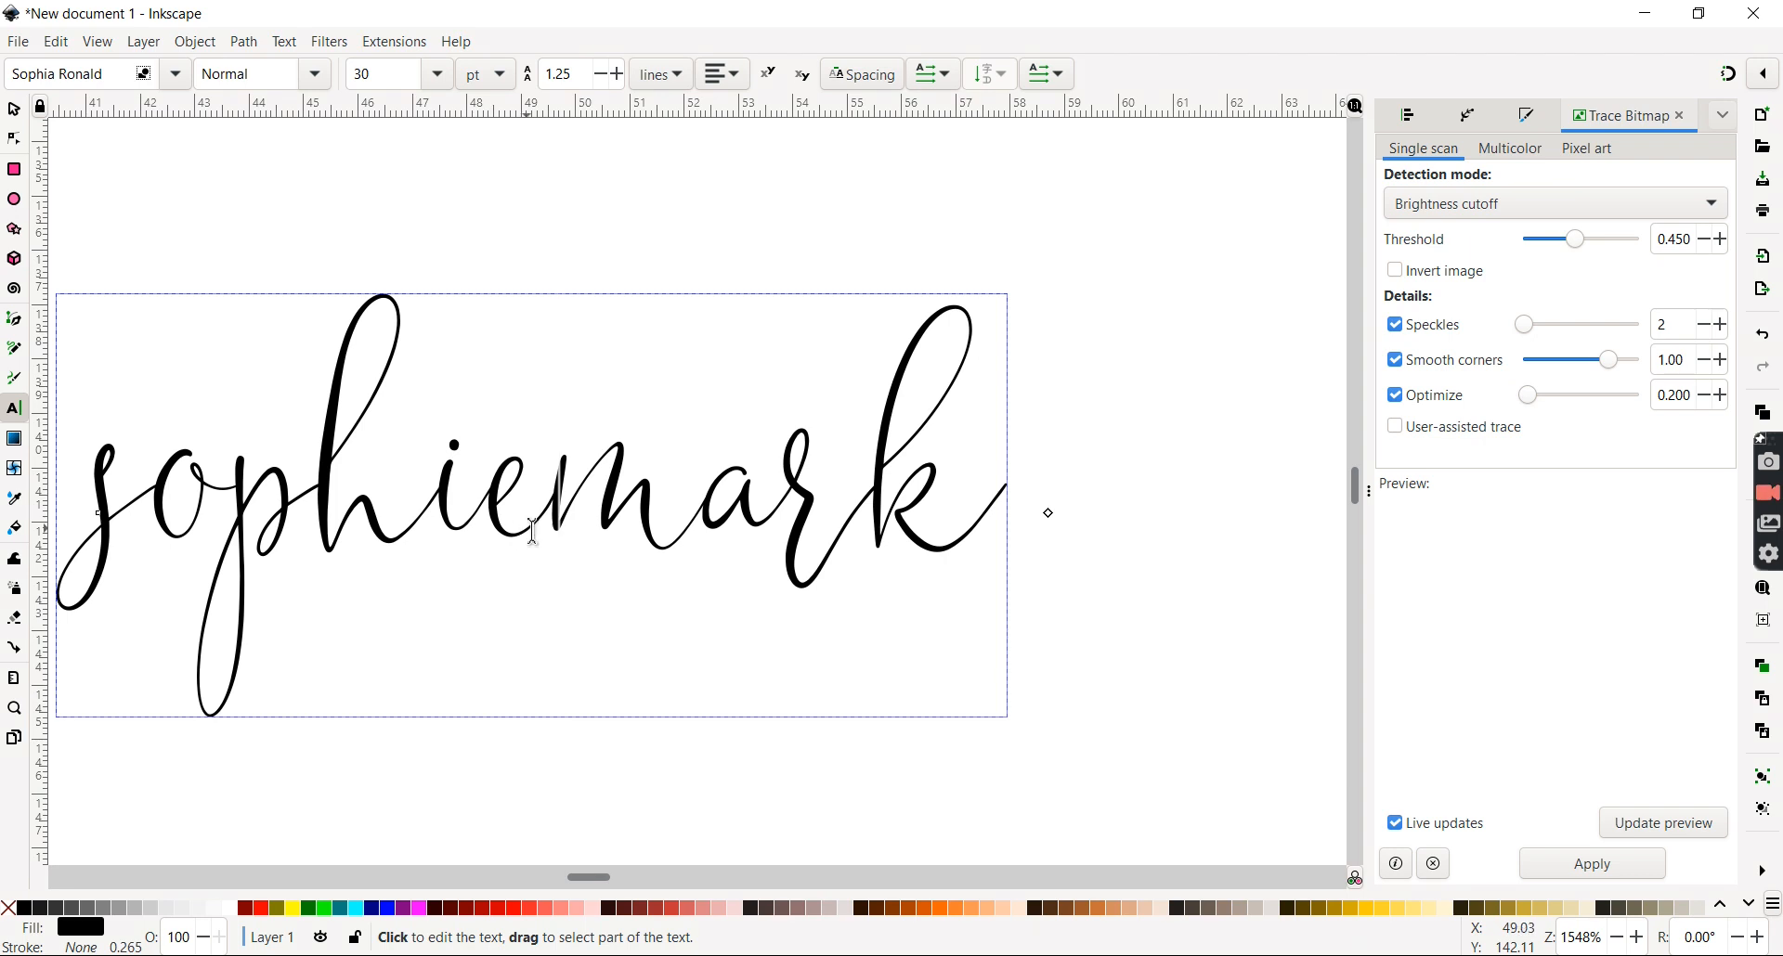
click(462, 47)
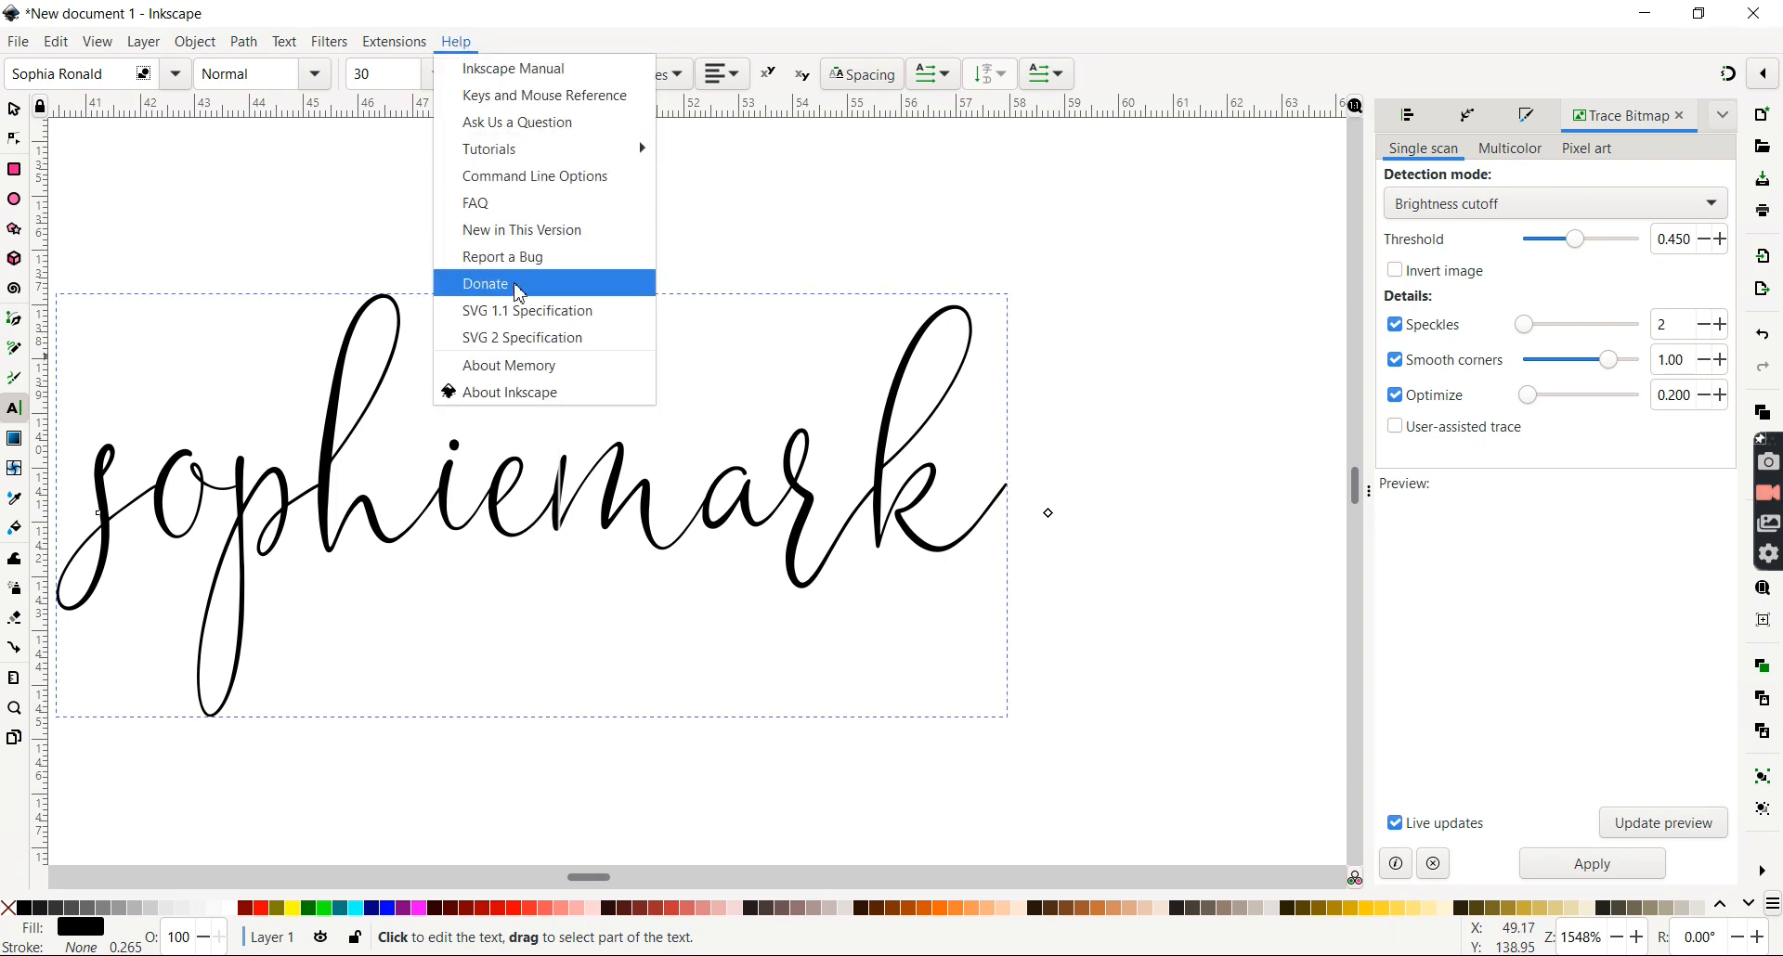
click(516, 397)
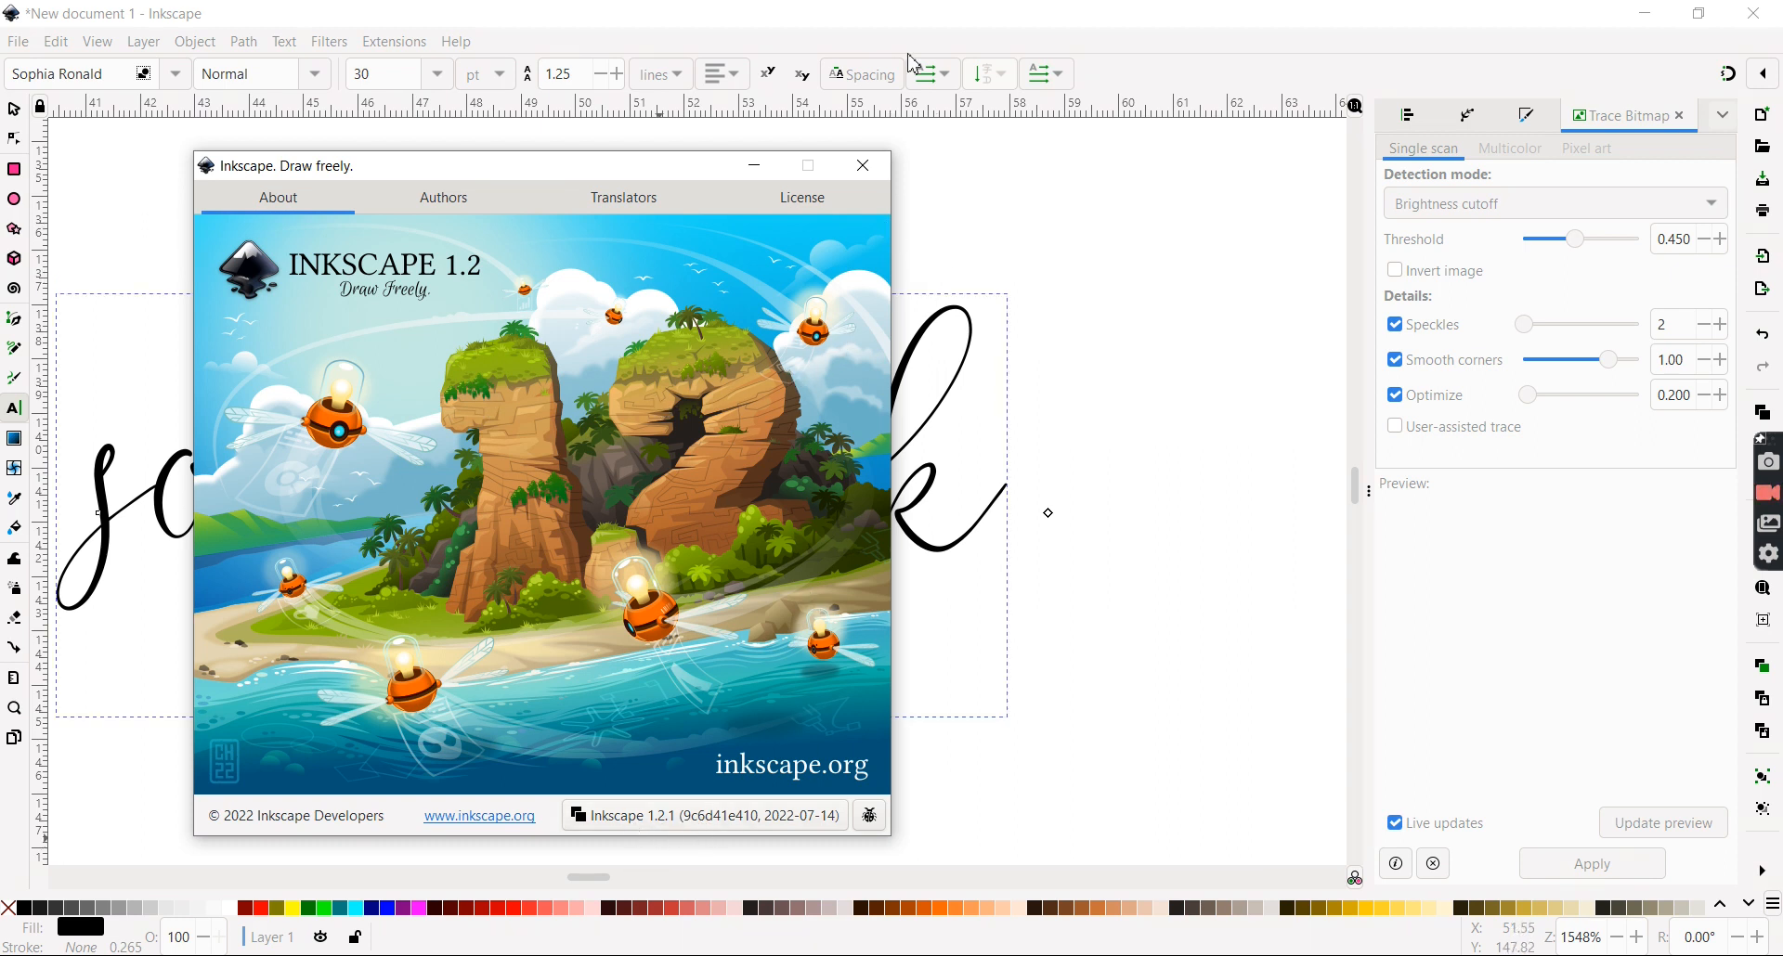
click(863, 176)
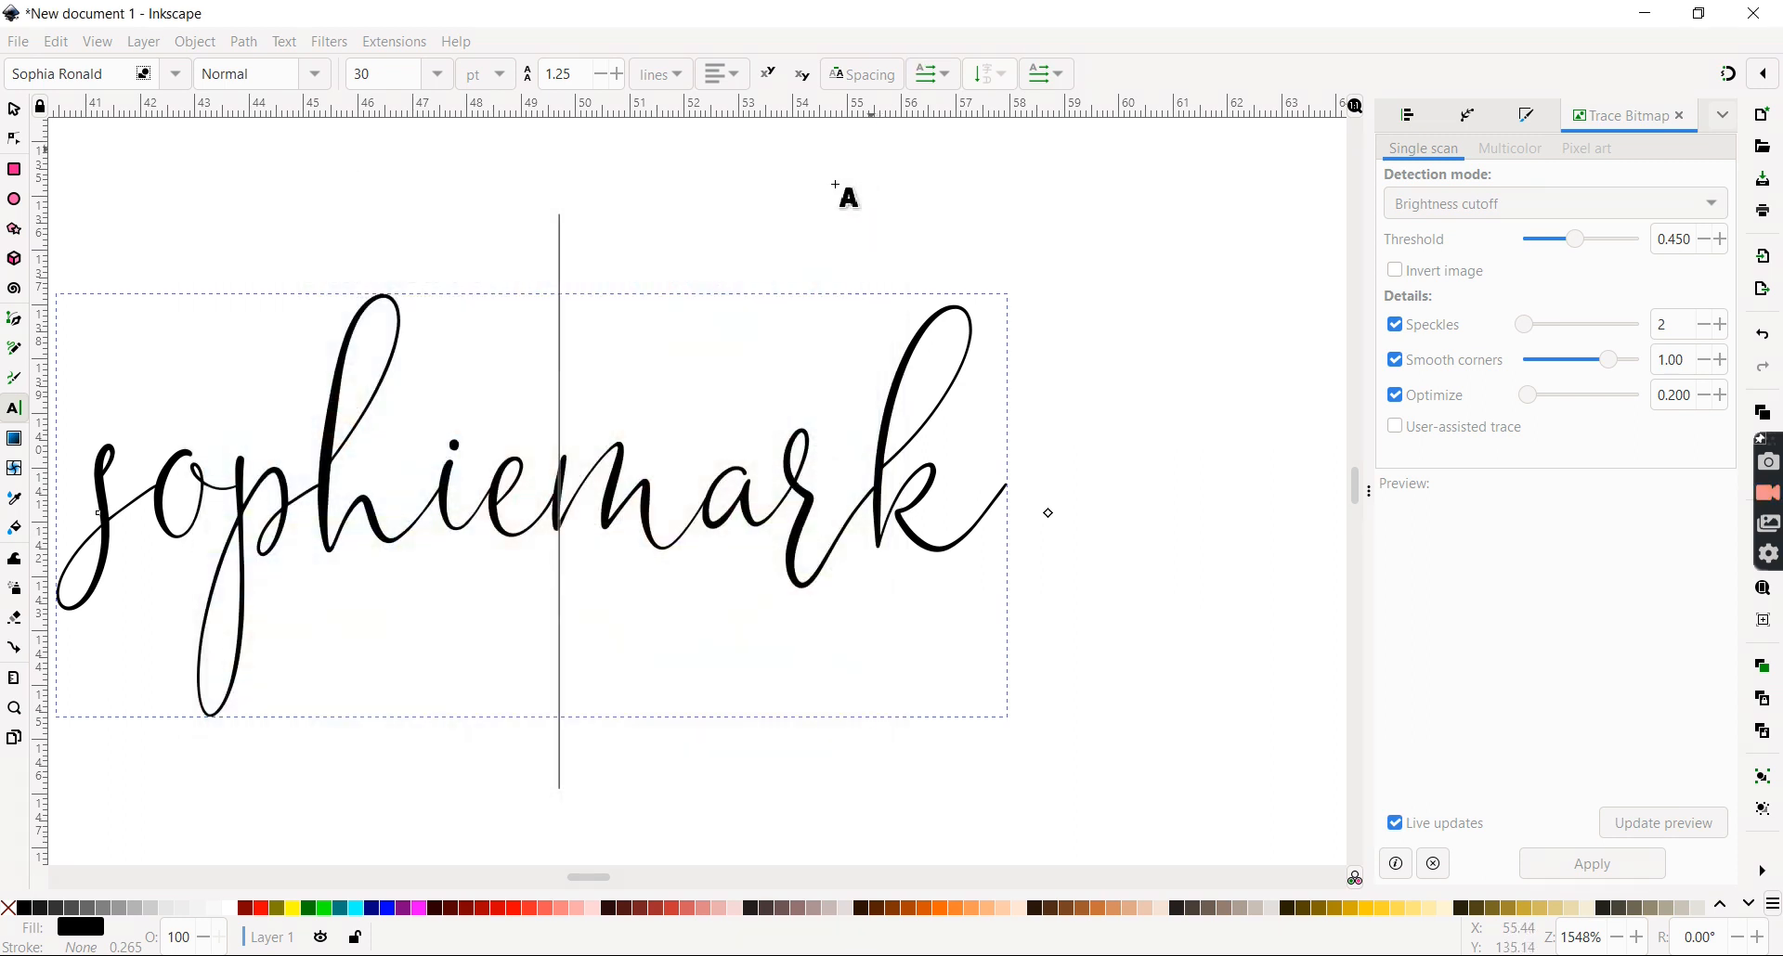
- Replace the final e of the first name with the copied heart-swash glyph so it links the two names
click(558, 513)
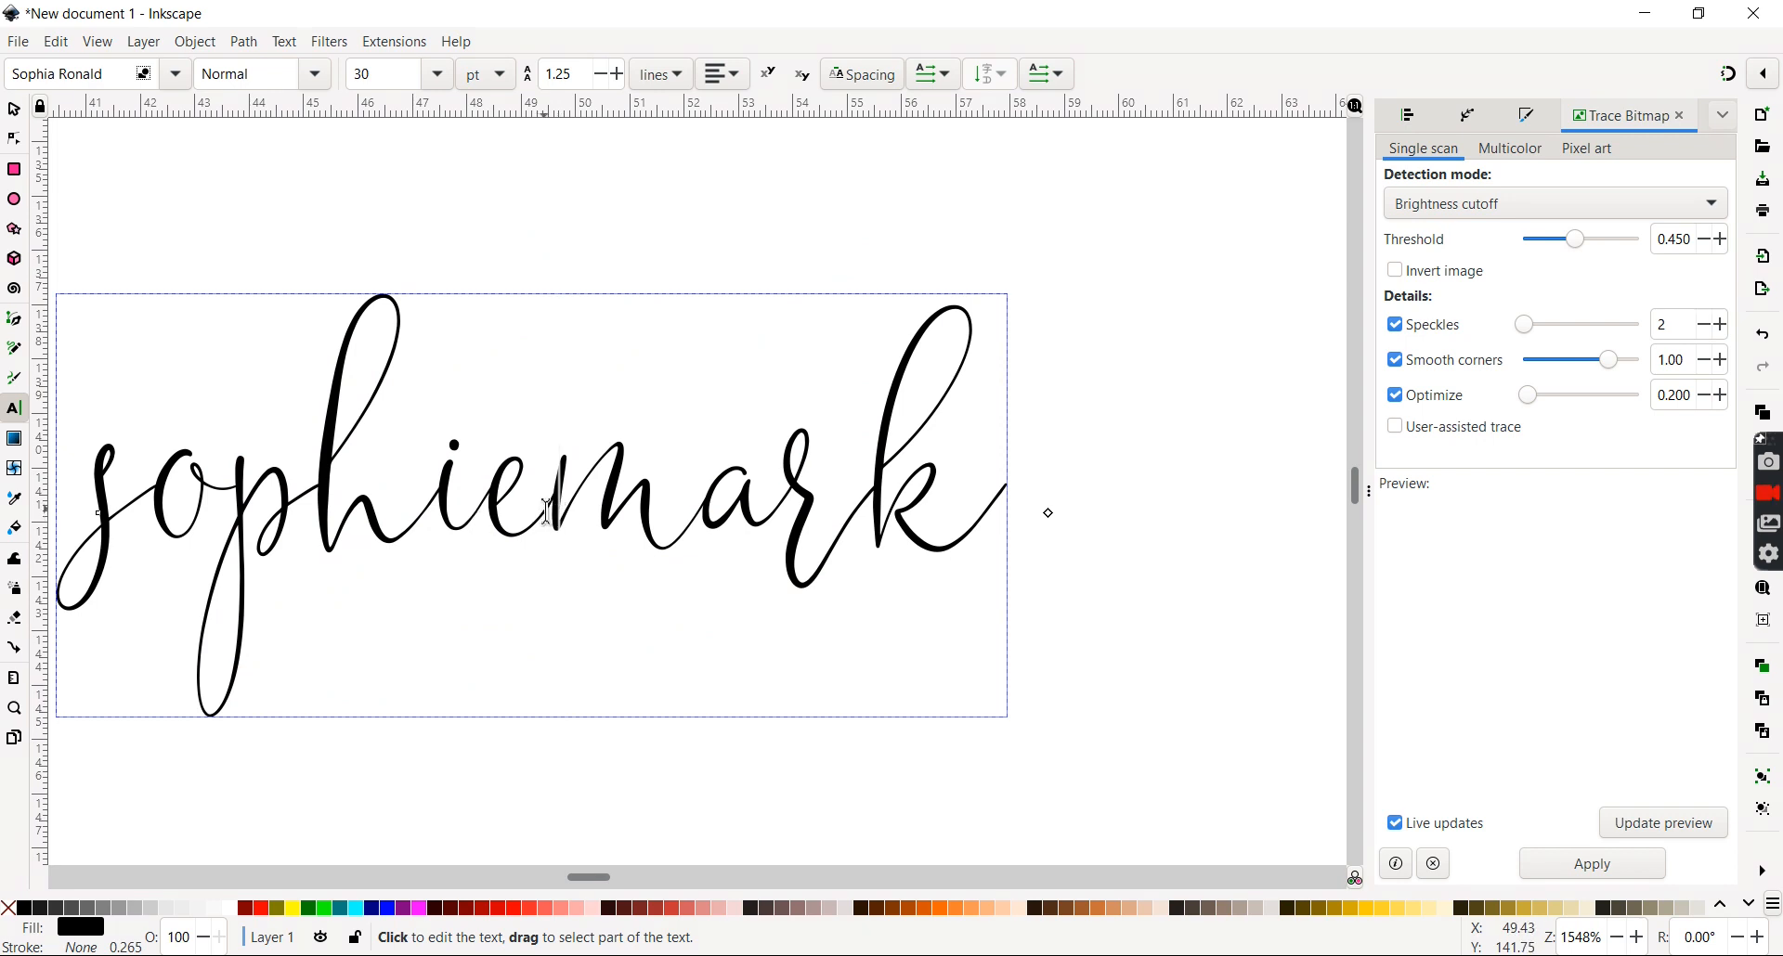
key(BackSpace)
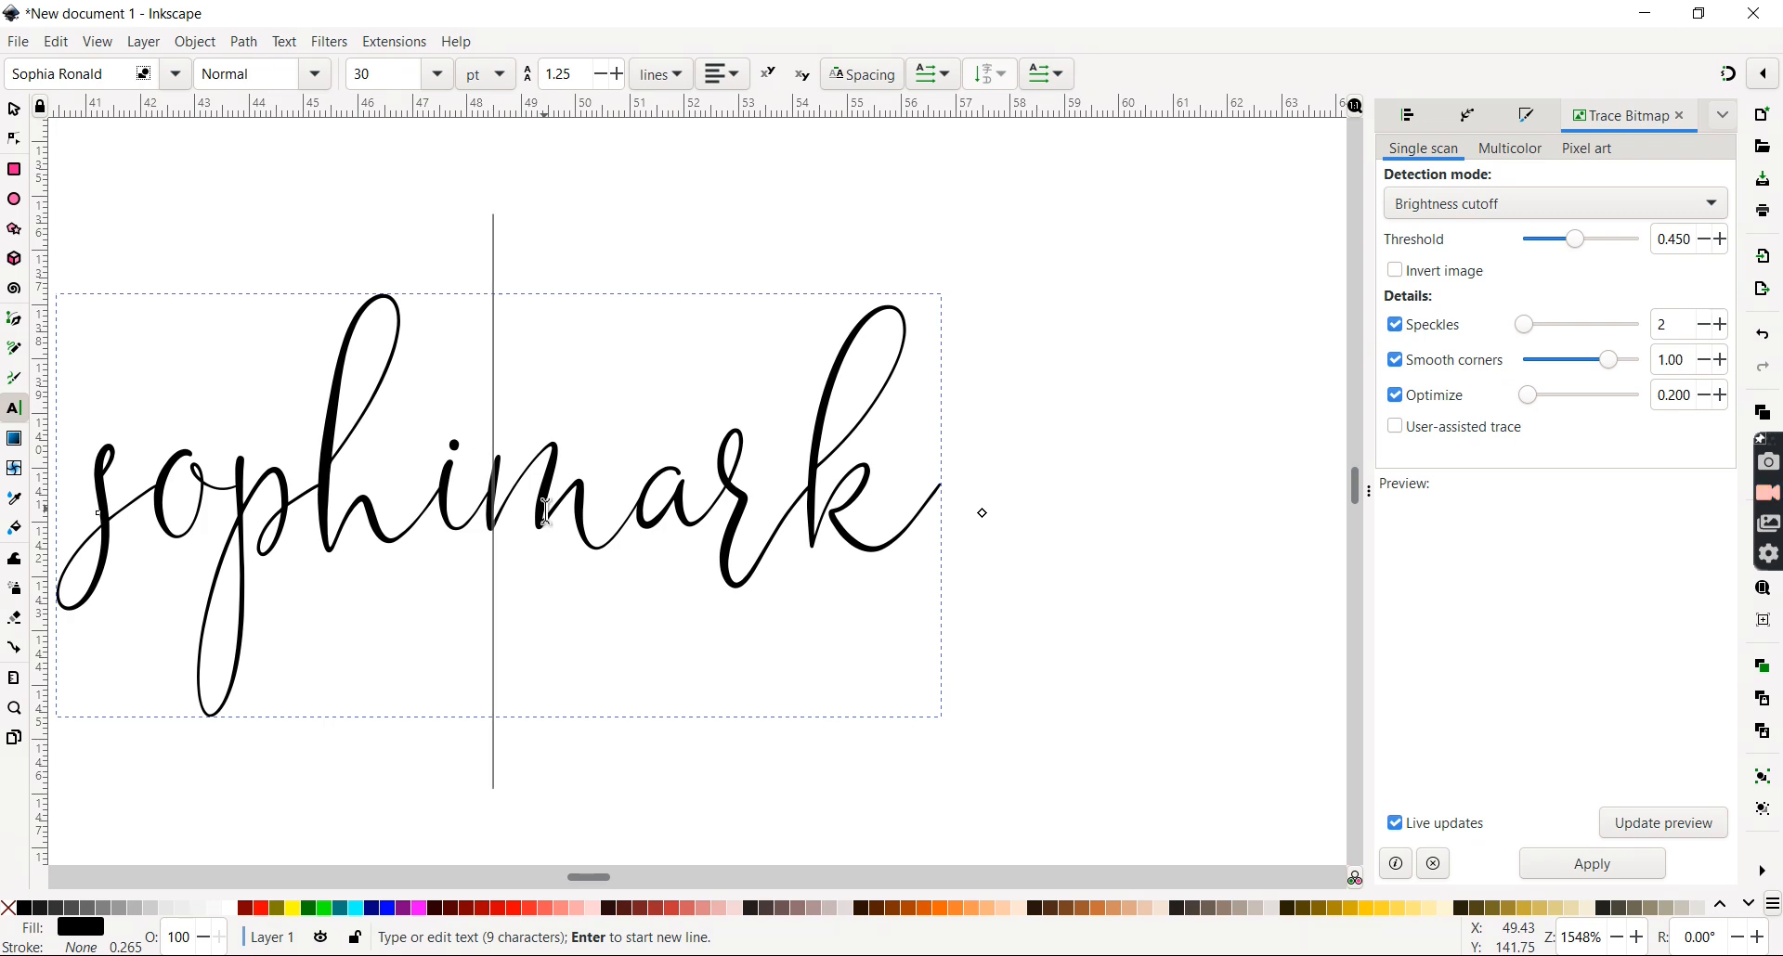
key(ctrl+v)
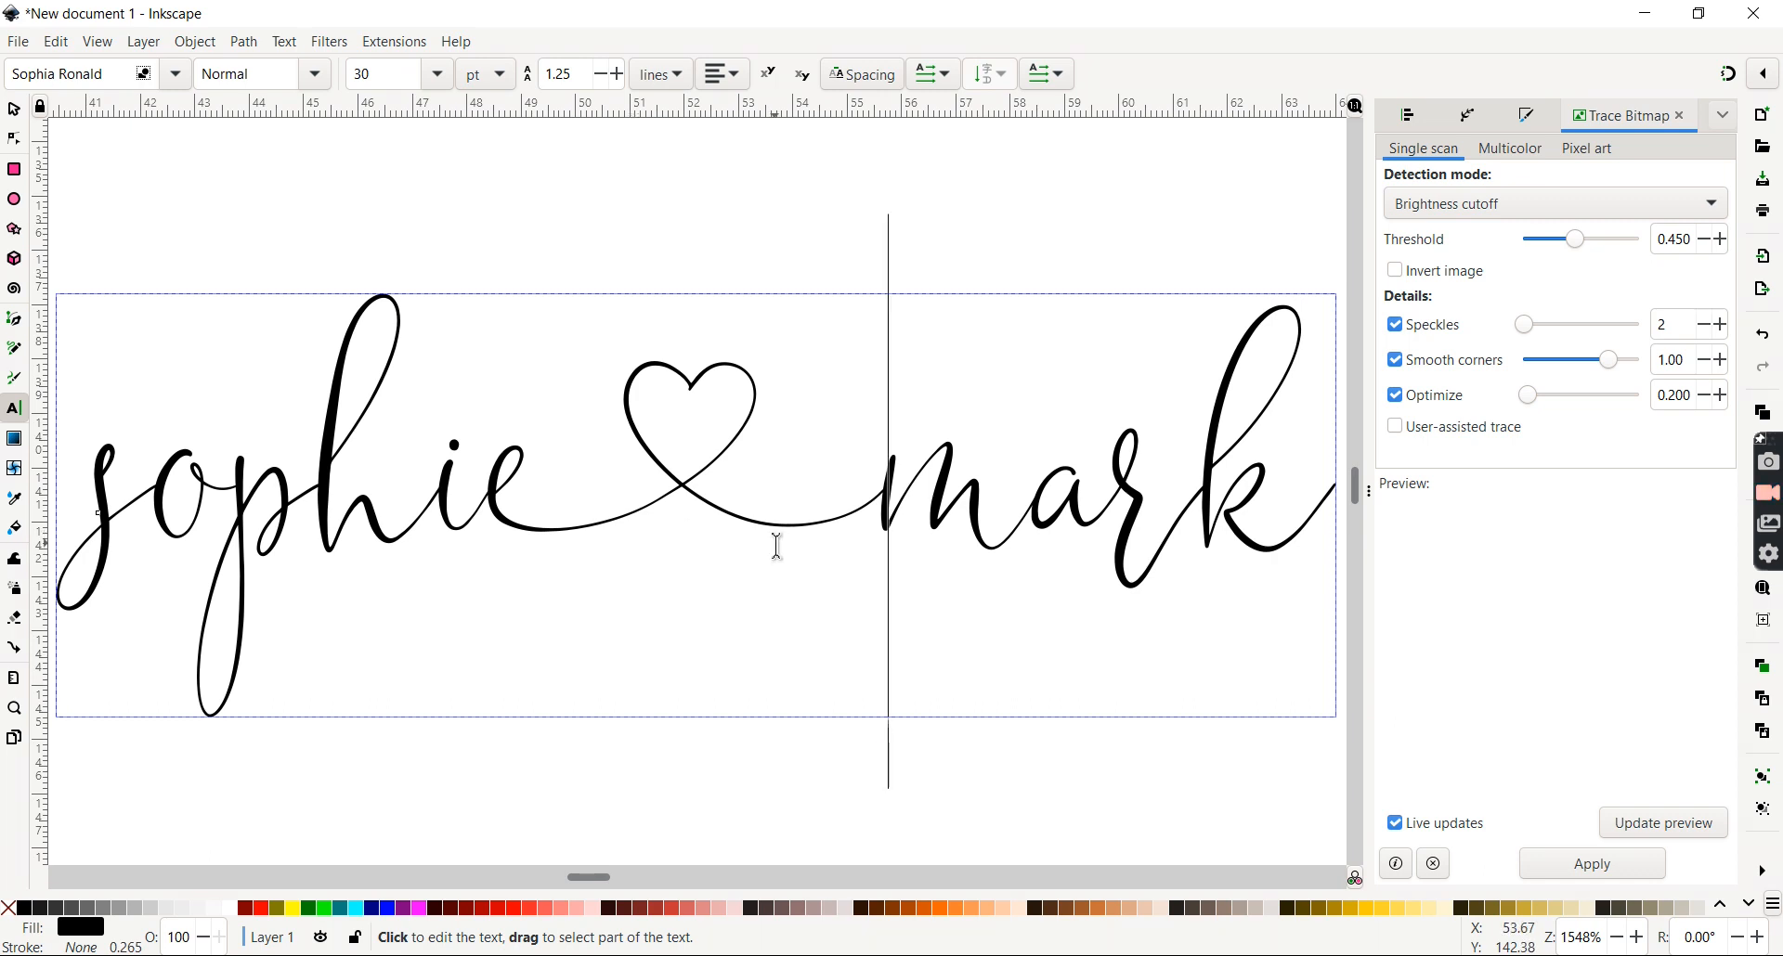
scroll(777, 546, down, 1)
click(1145, 547)
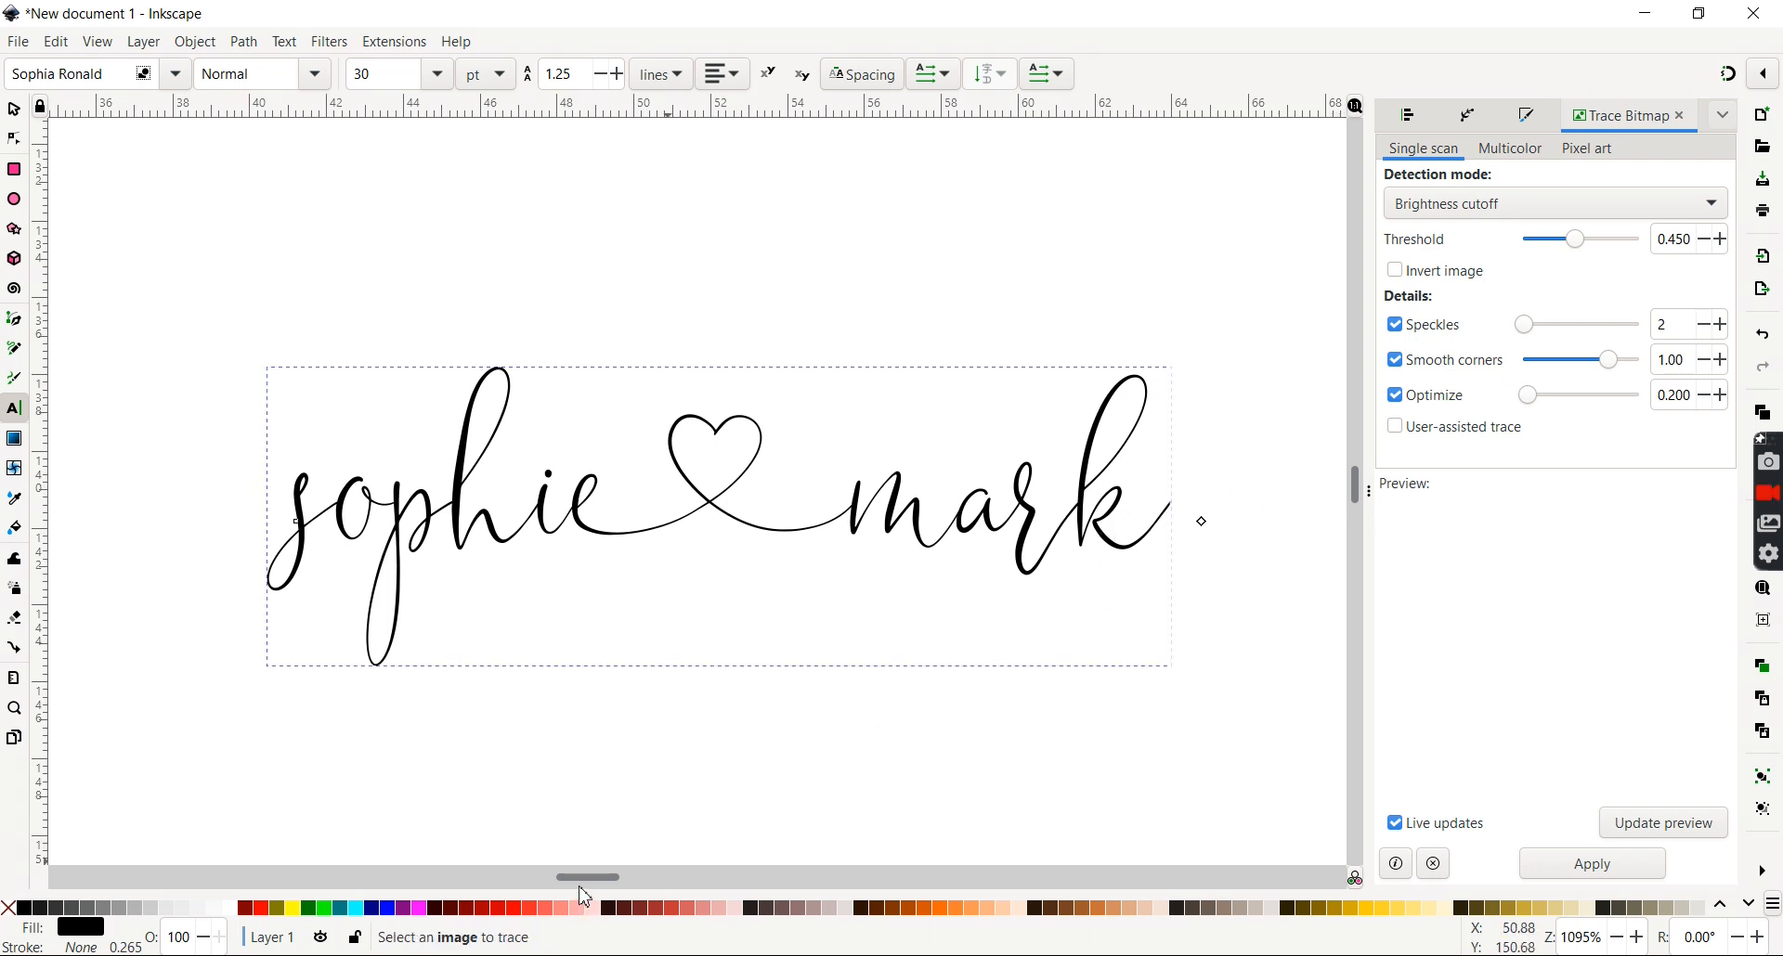
drag(587, 878, 598, 891)
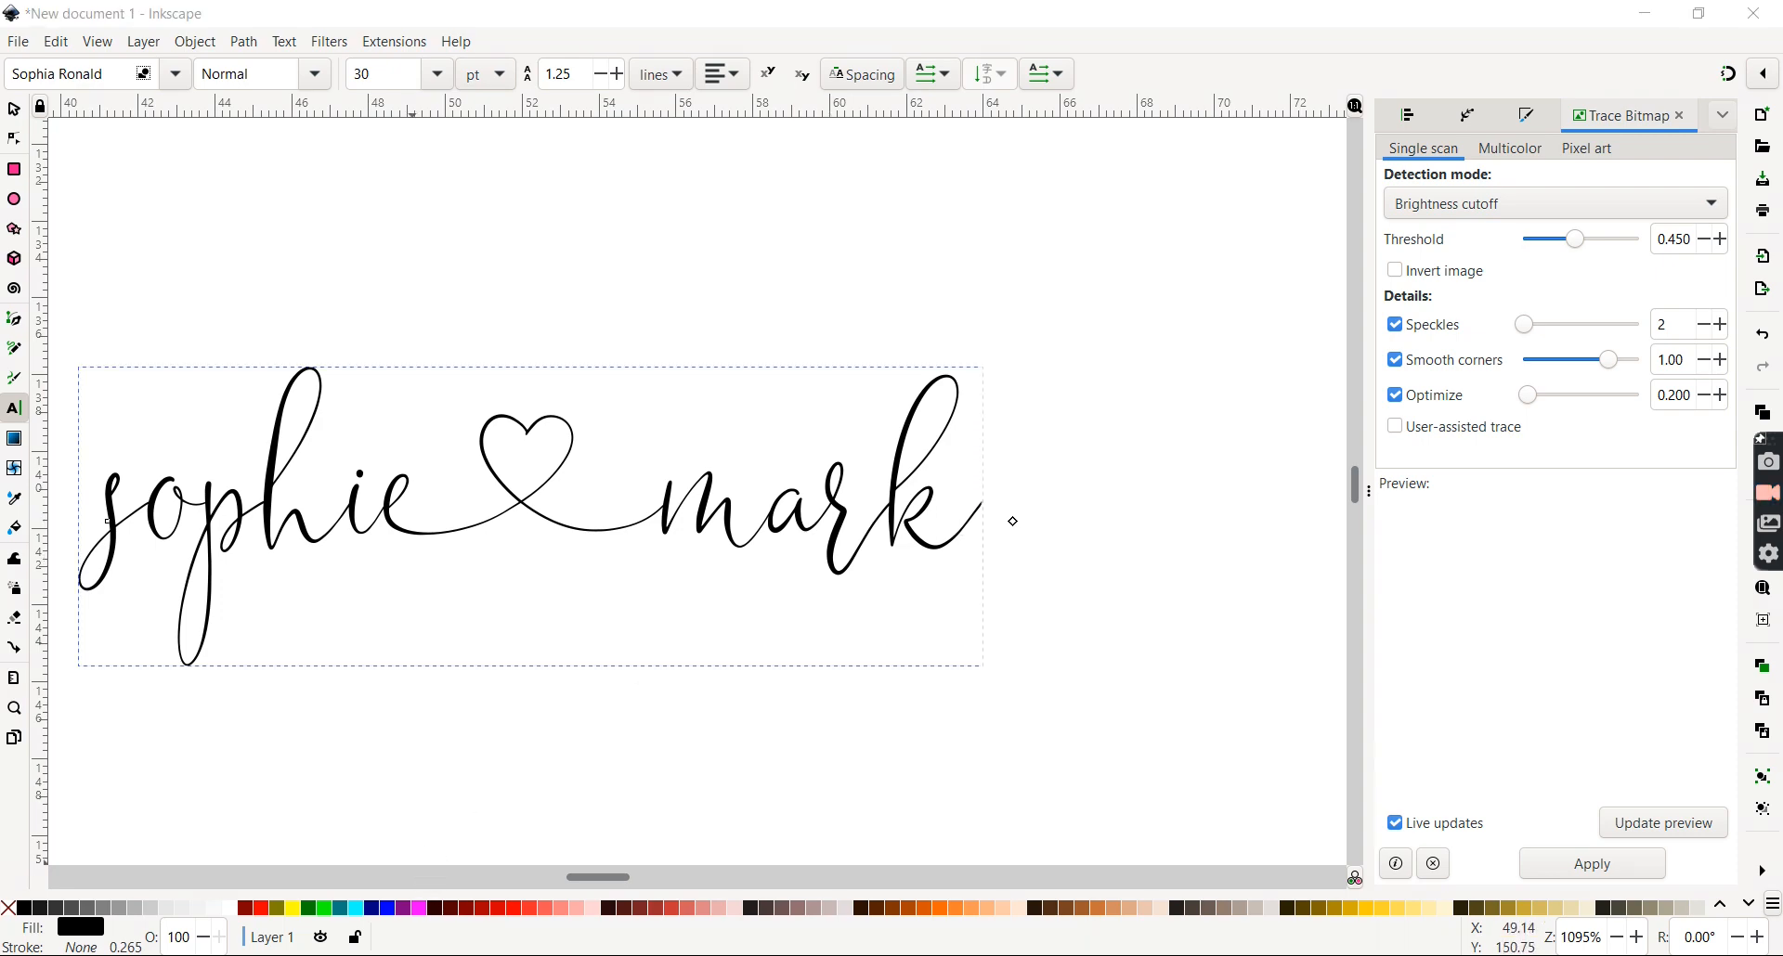
- Switch to Character Map and copy only the letter k with a trailing swash, U+E040, clearing the previously collected glyph
mouse_move(428, 955)
click(403, 861)
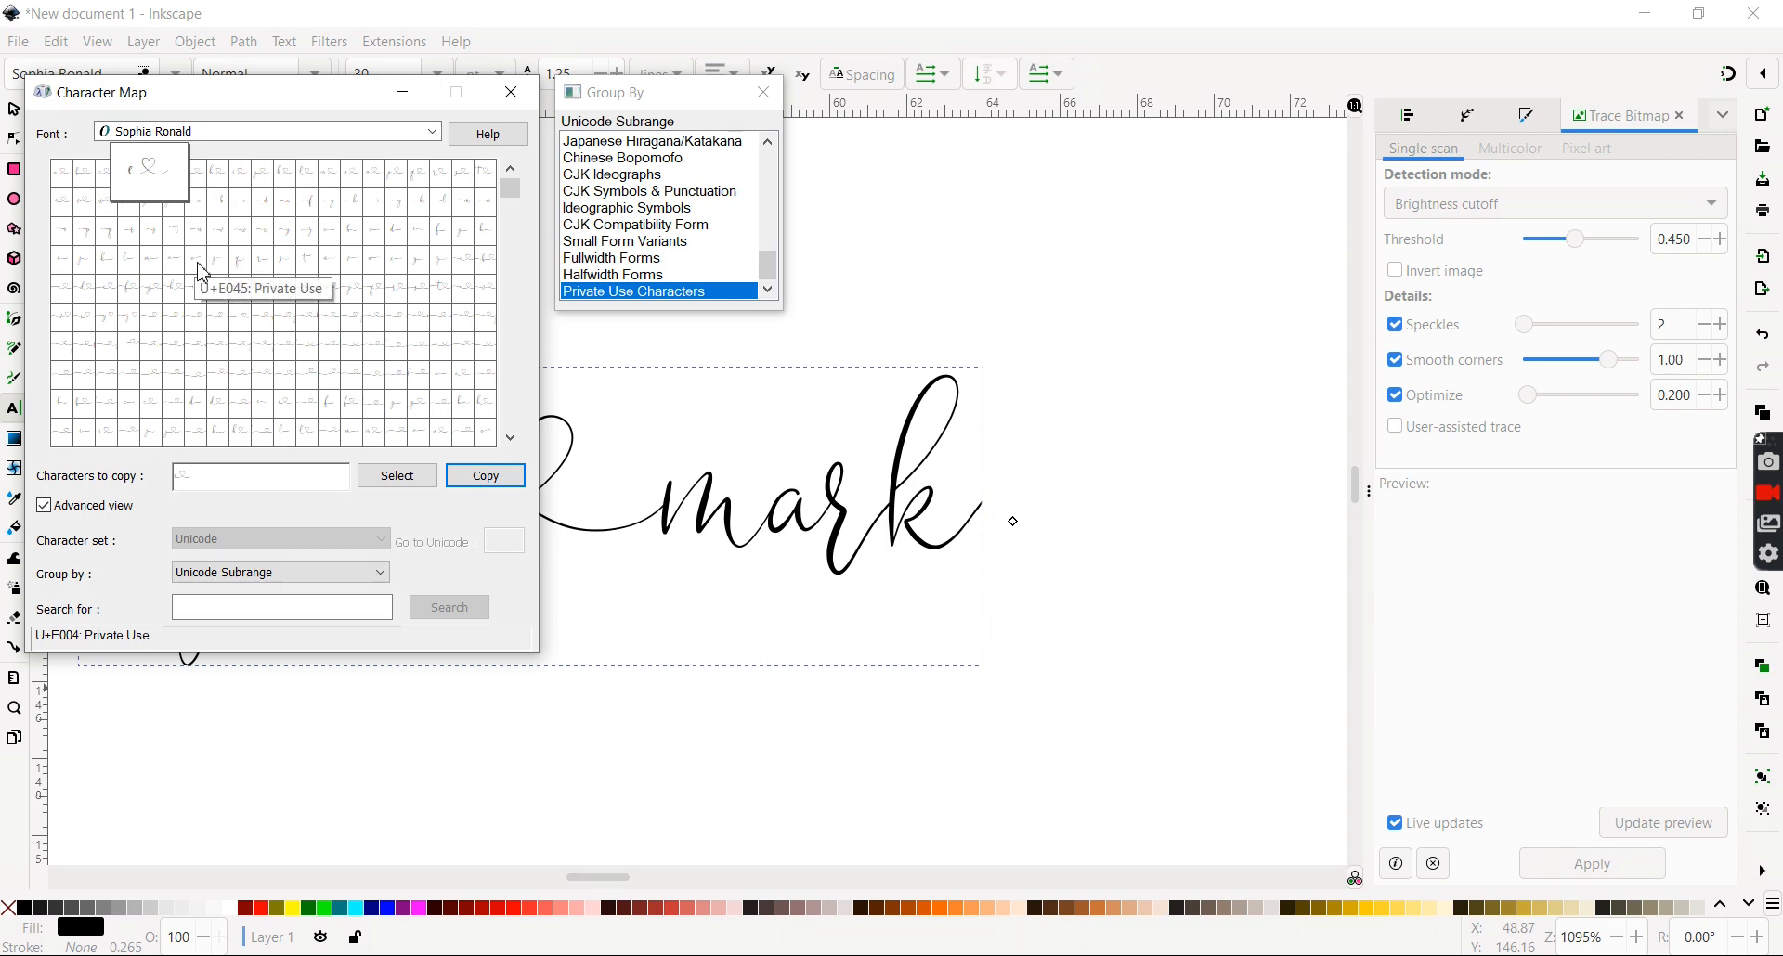
click(221, 269)
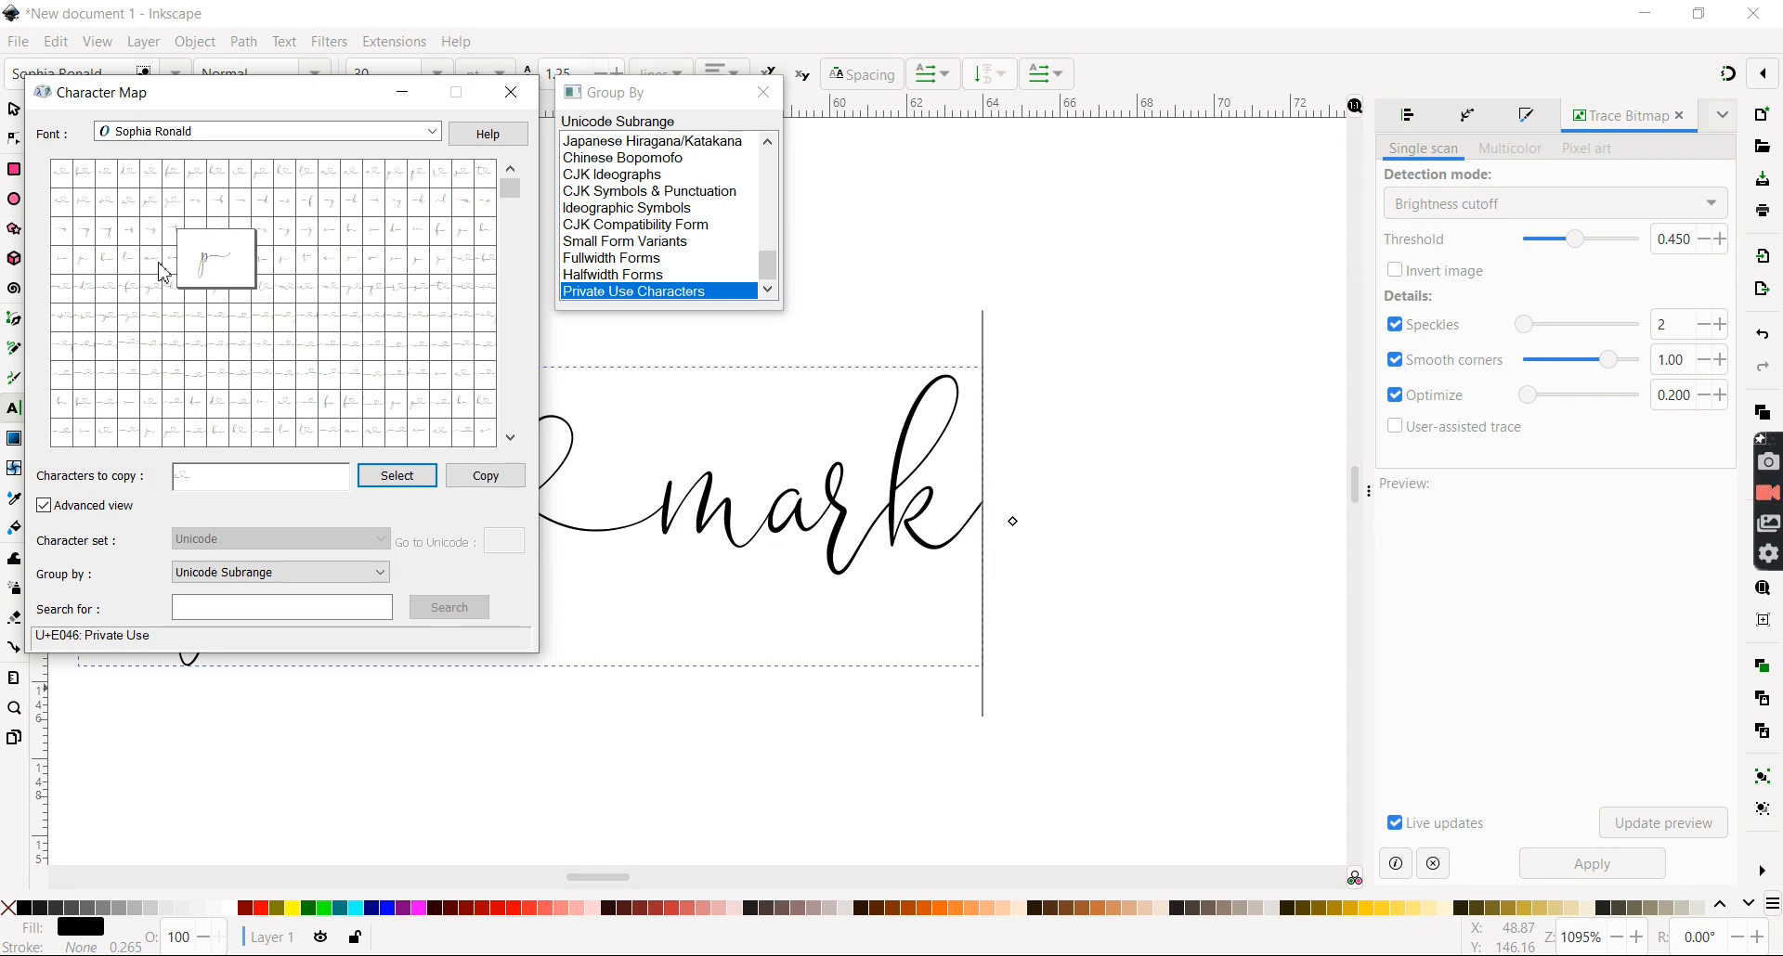
click(98, 267)
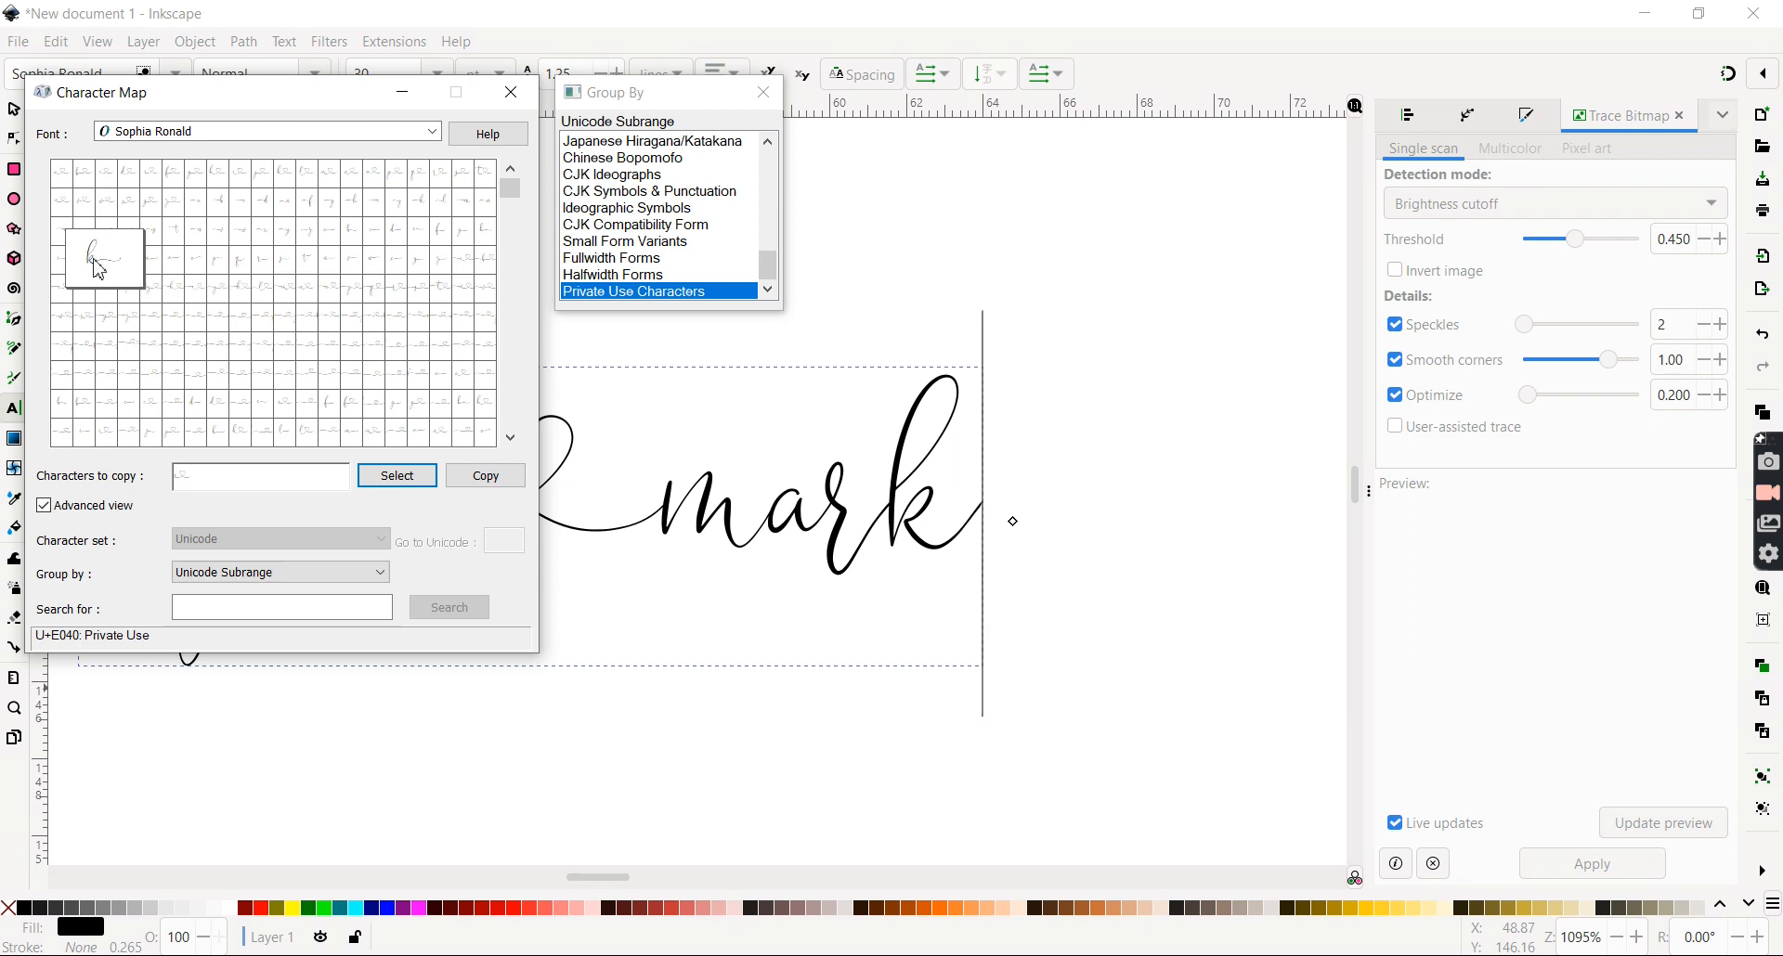
click(249, 478)
key(BackSpace)
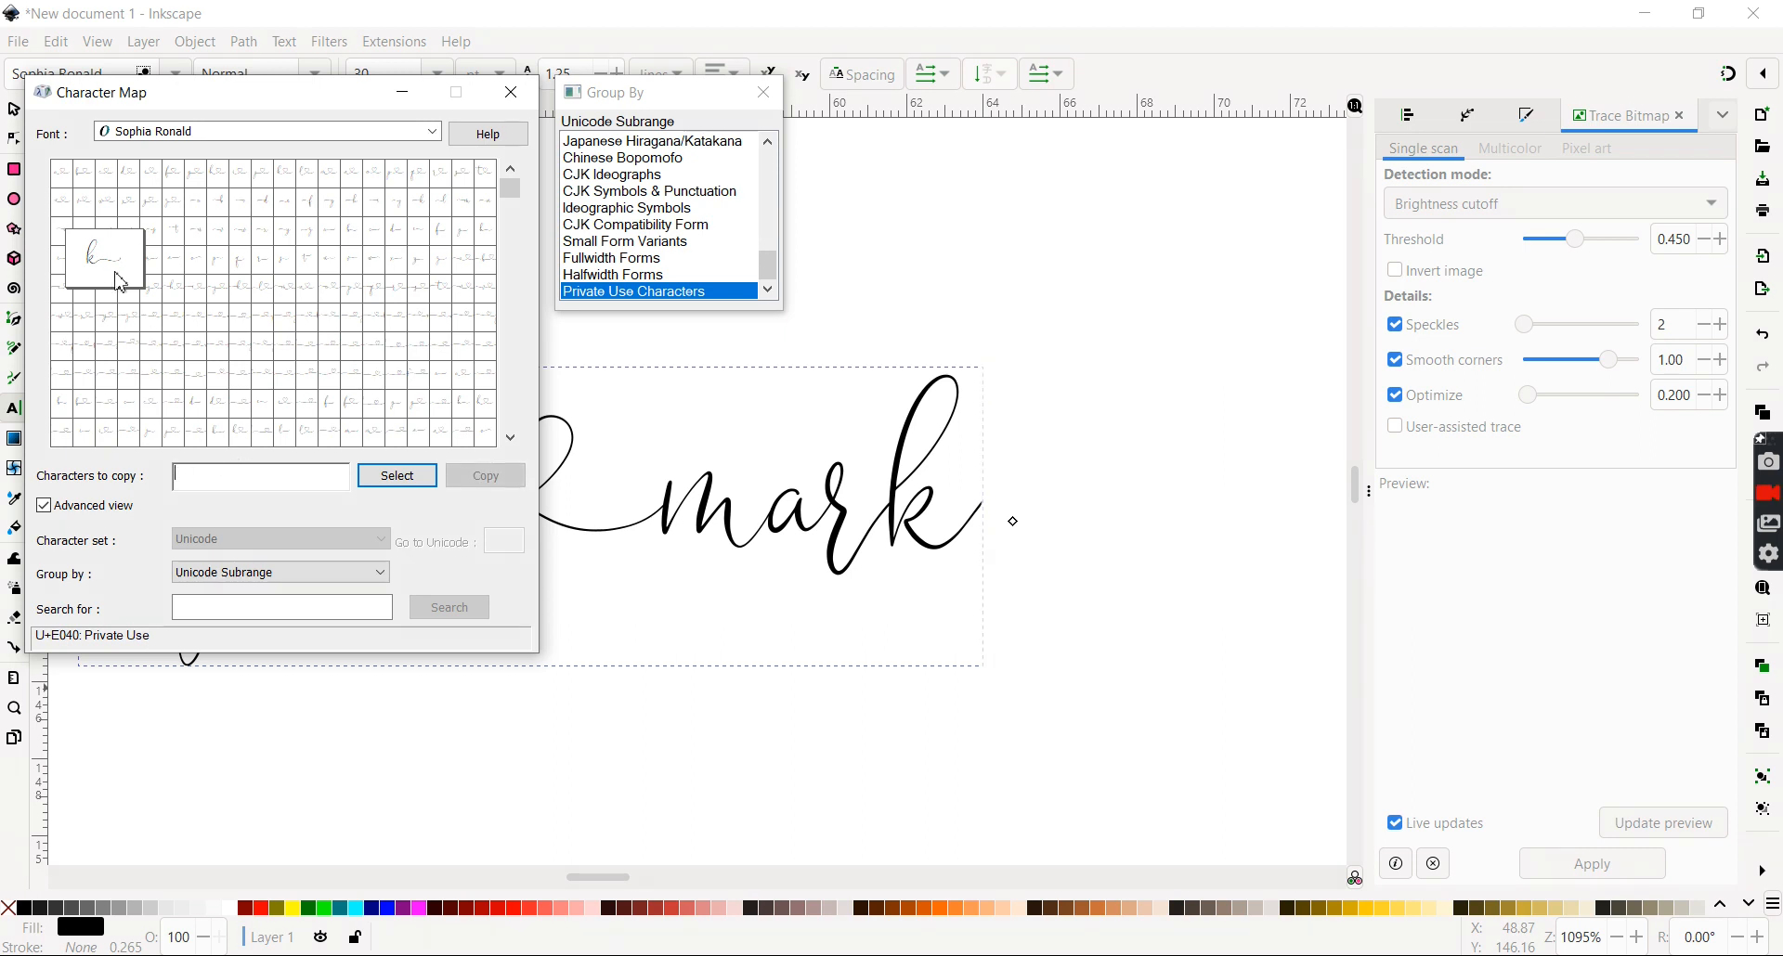
click(401, 483)
click(485, 475)
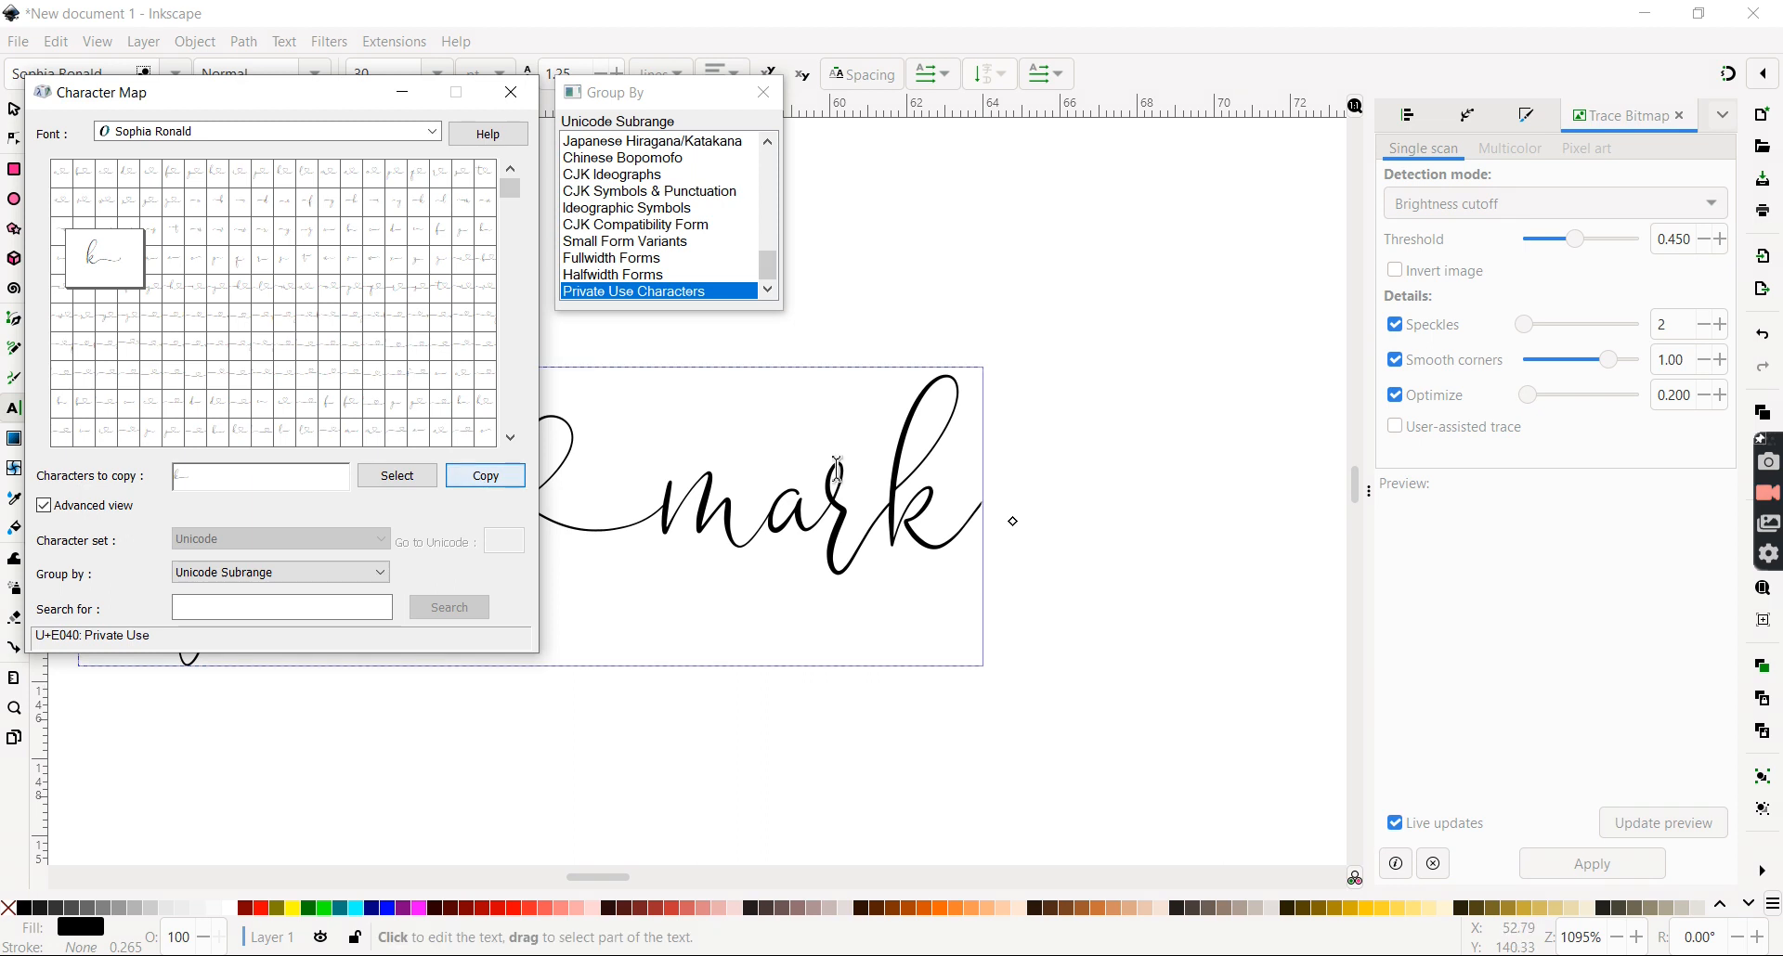
- In Inkscape, replace the final k of the second name with the copied swash glyph
click(933, 504)
key(BackSpace)
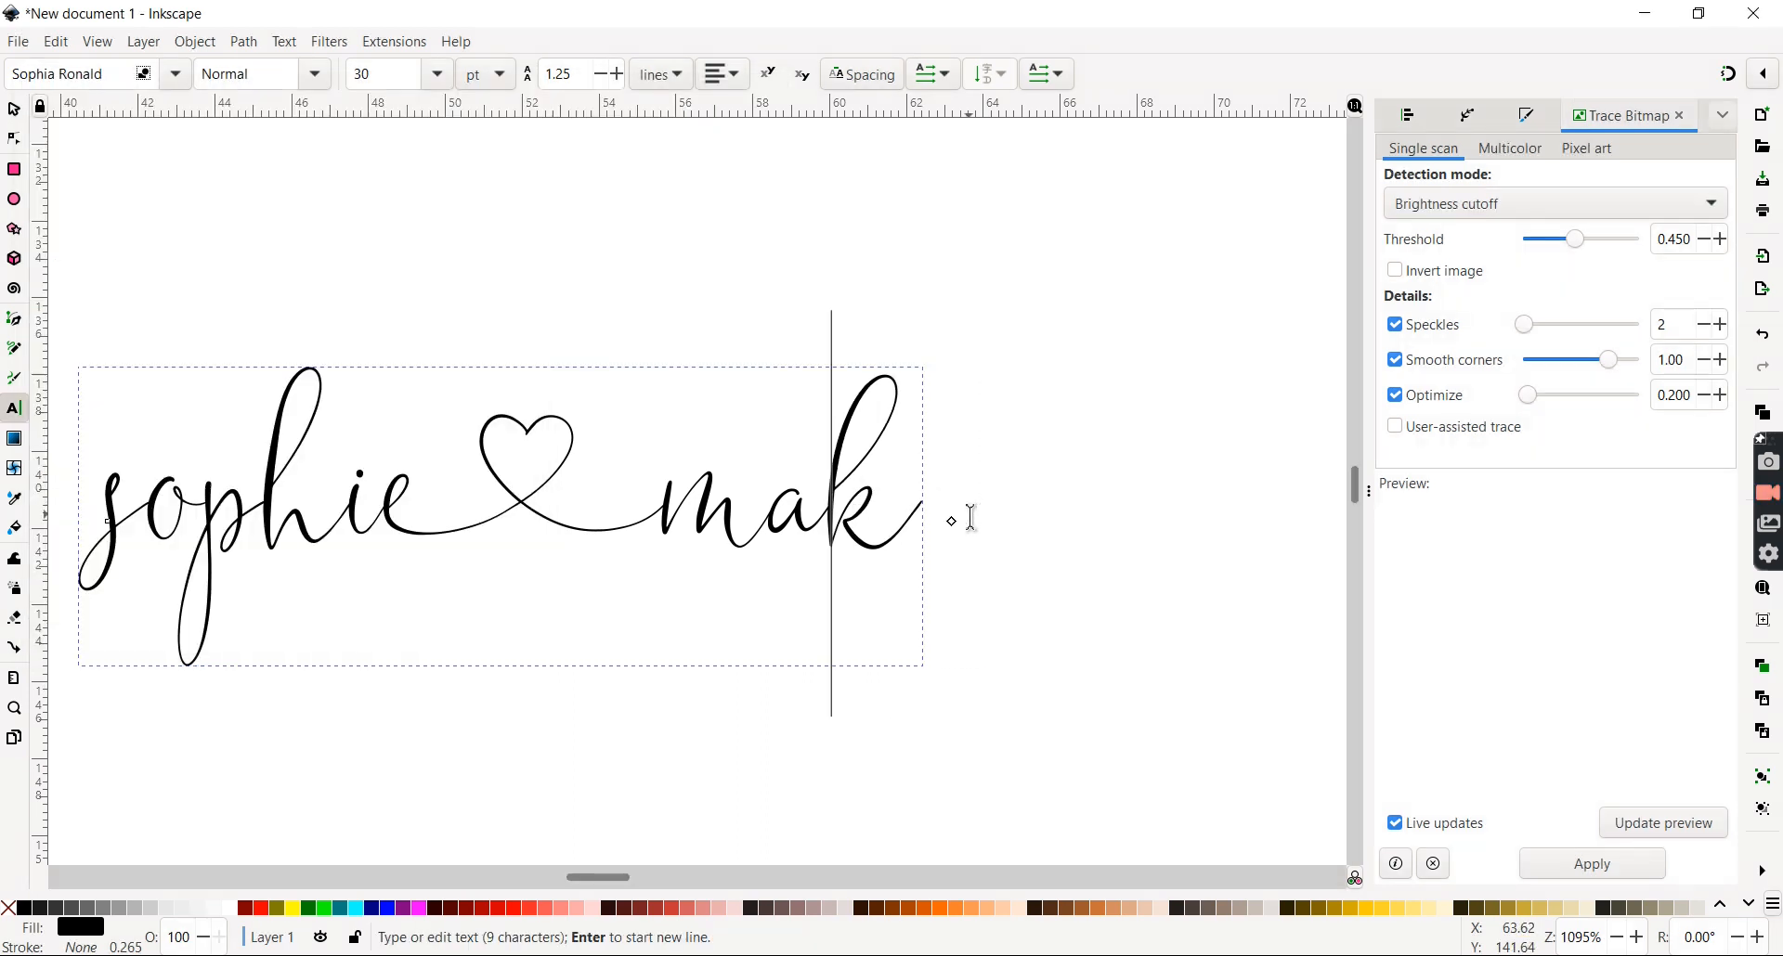
key(Delete)
key(ctrl+v)
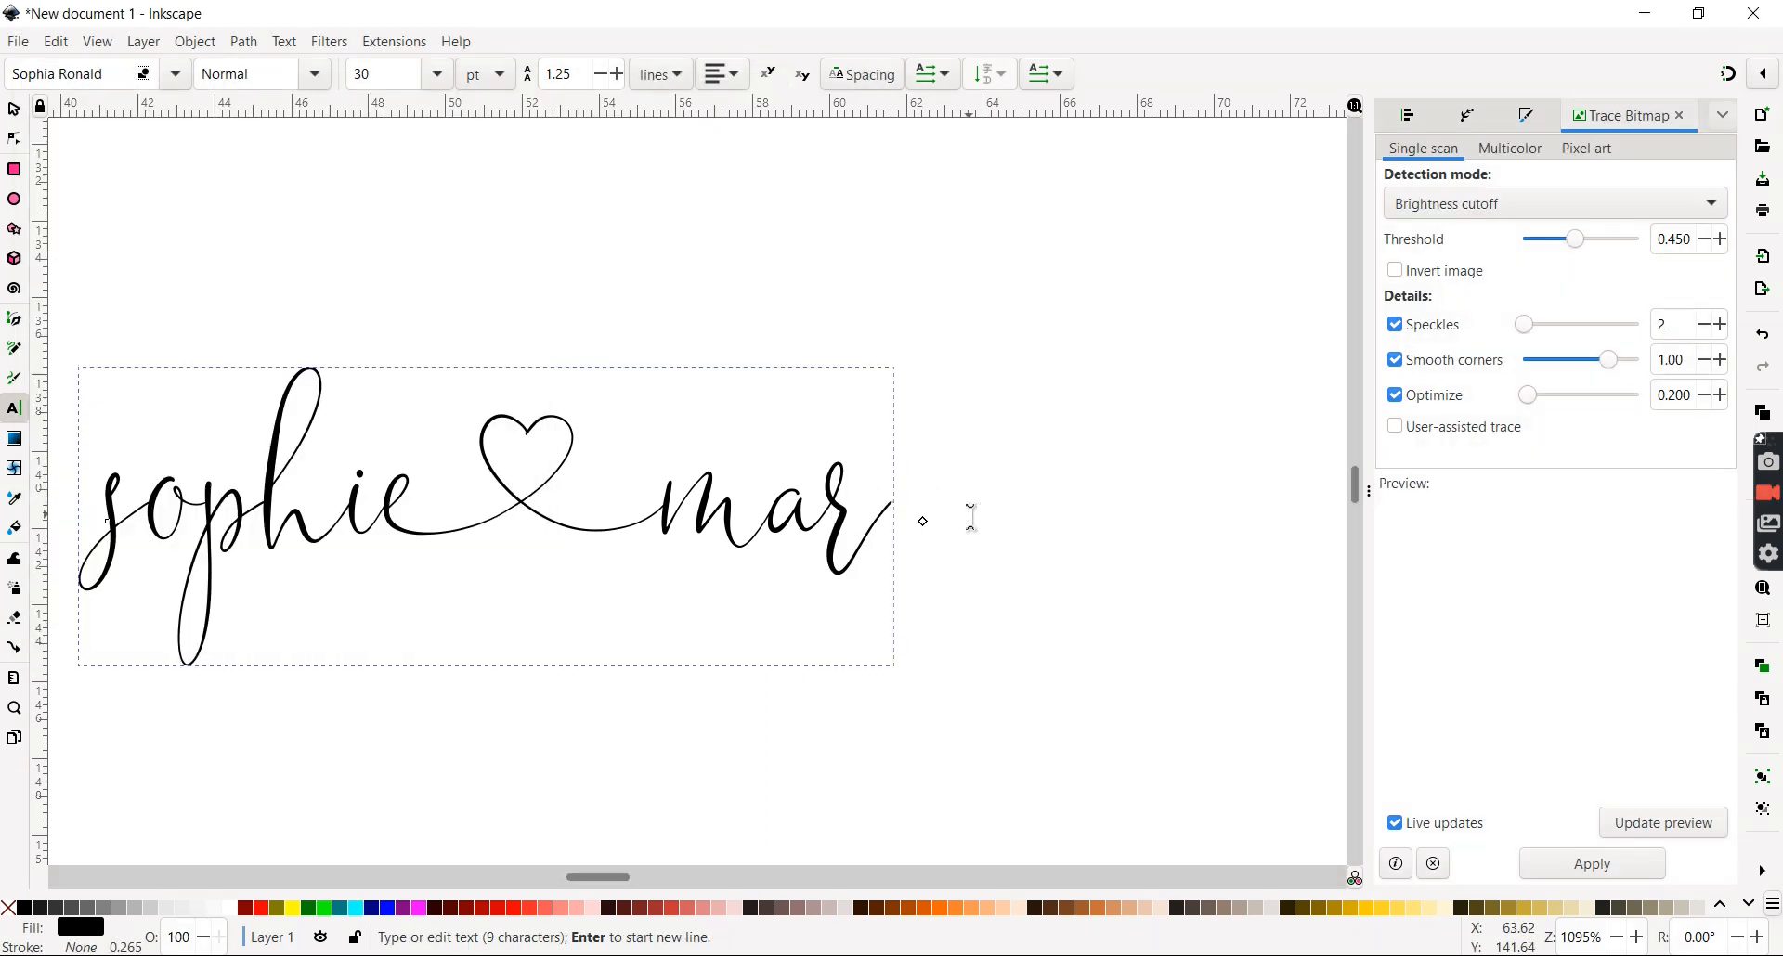
text(k)
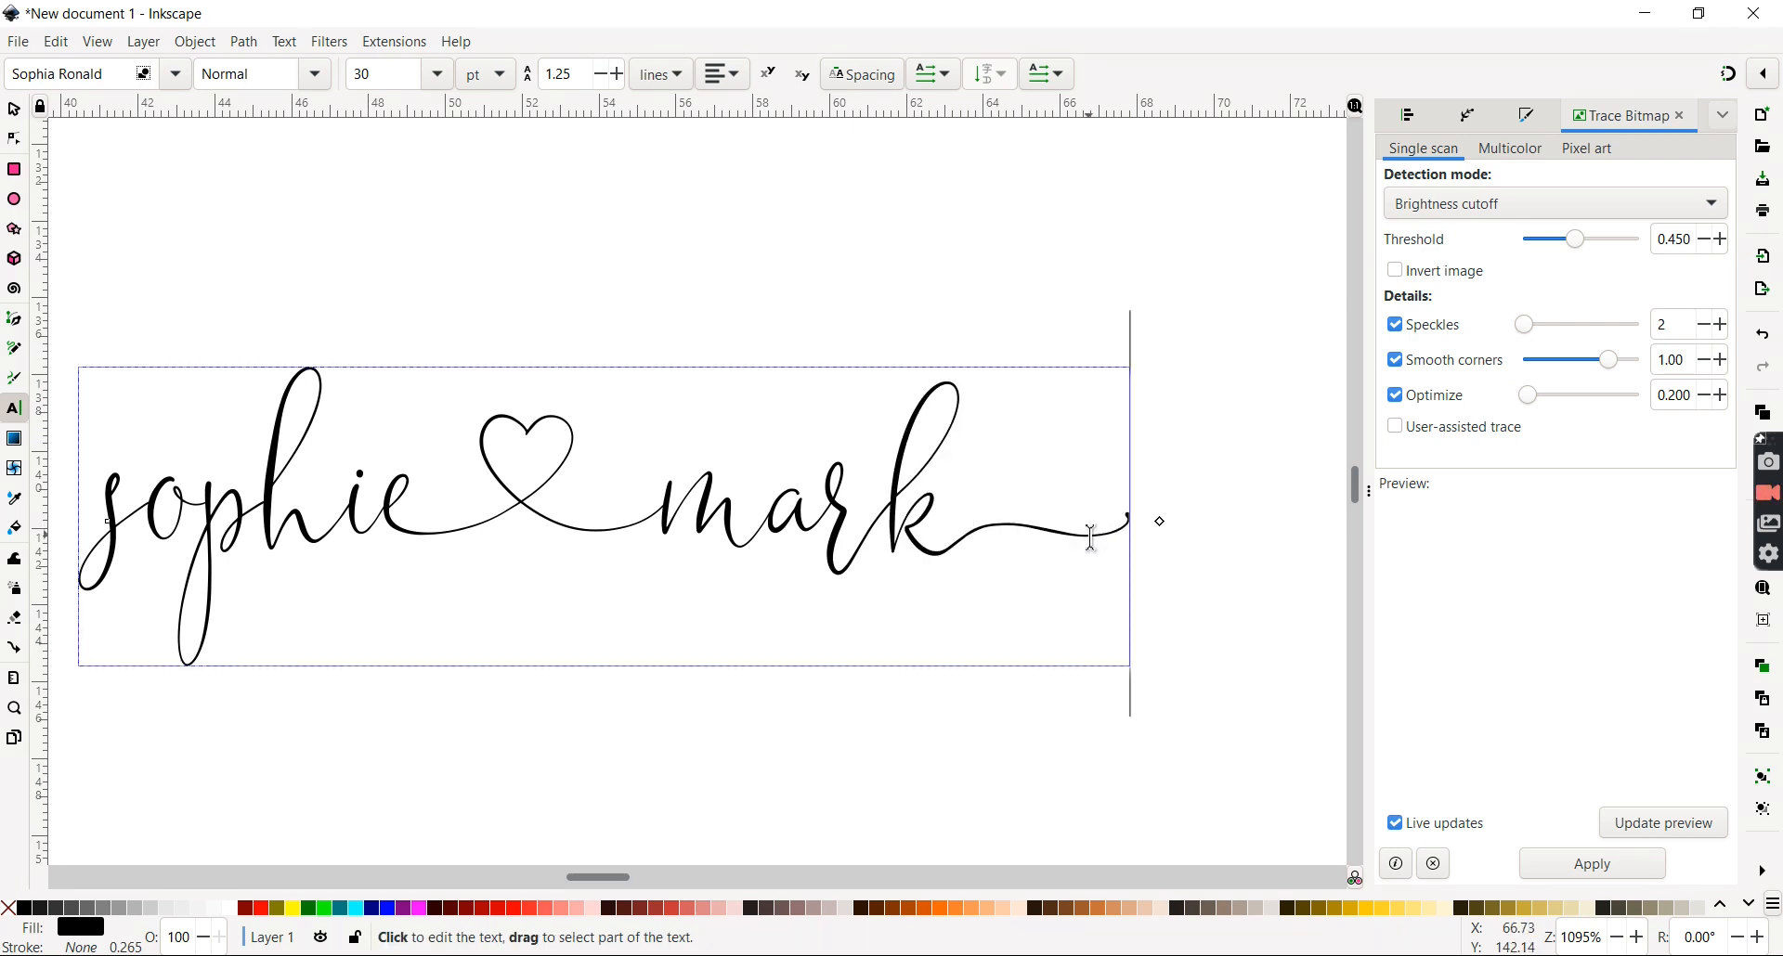
- Switch to Character Map and copy only the letter s with a leading swash, U+E02D, clearing the previously collected glyph
drag(622, 878, 602, 877)
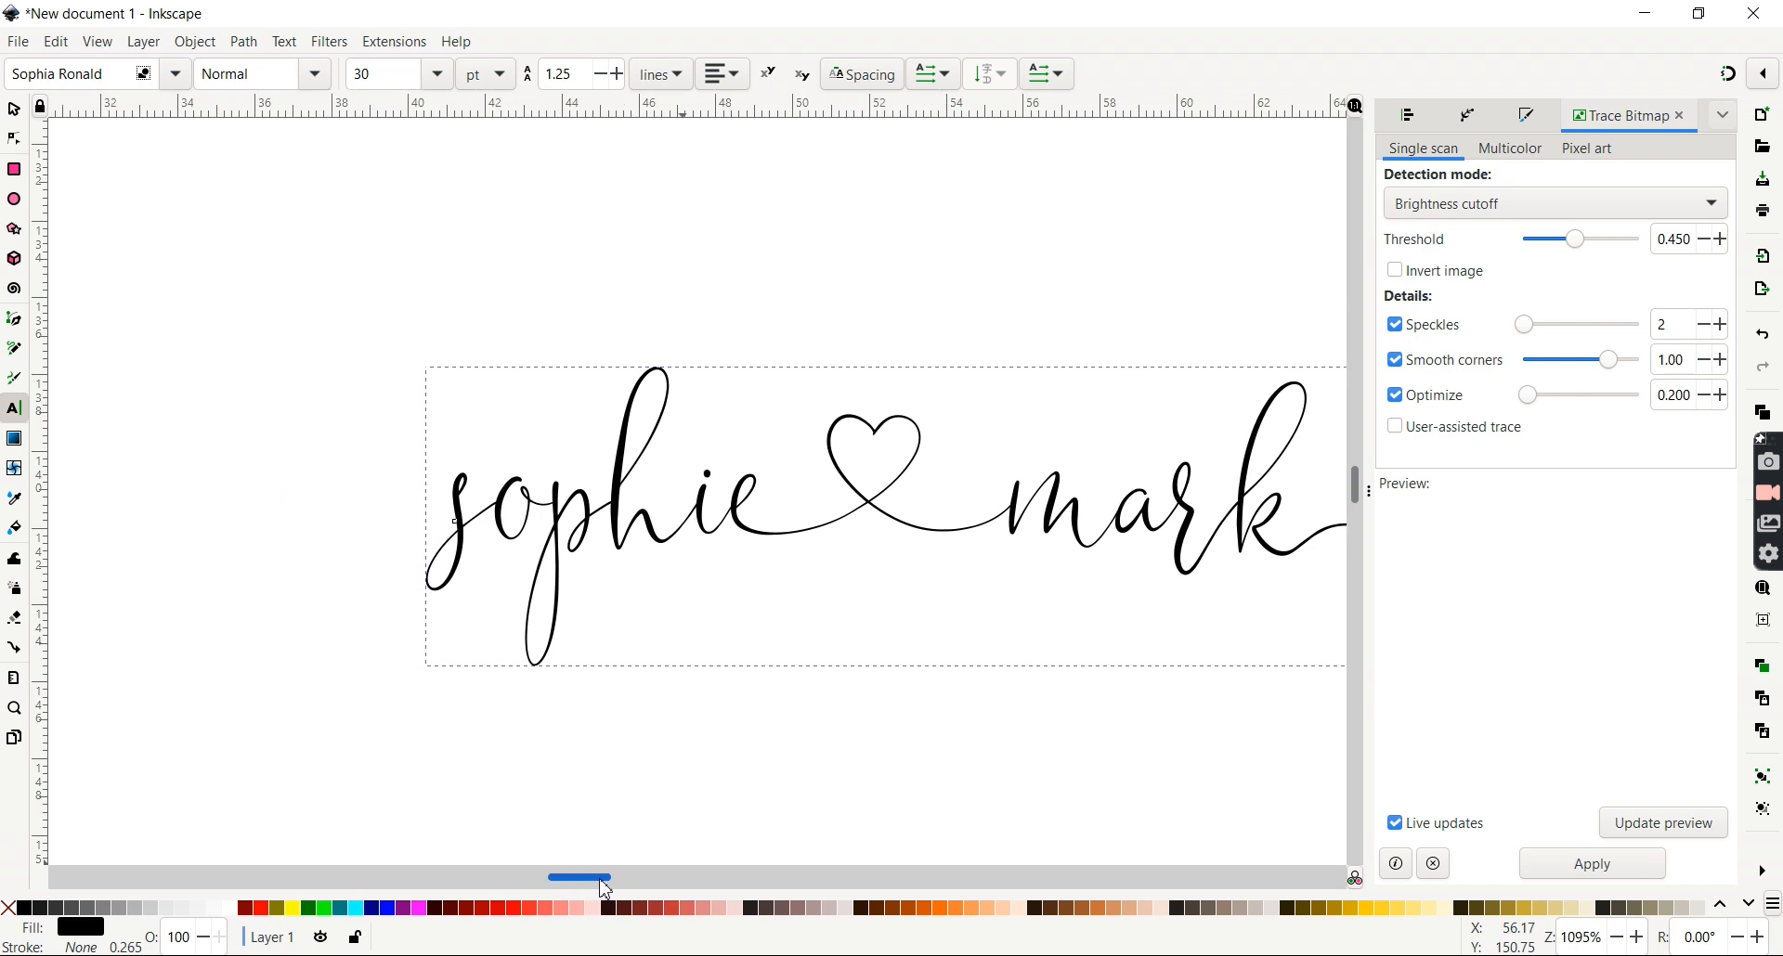
click(462, 606)
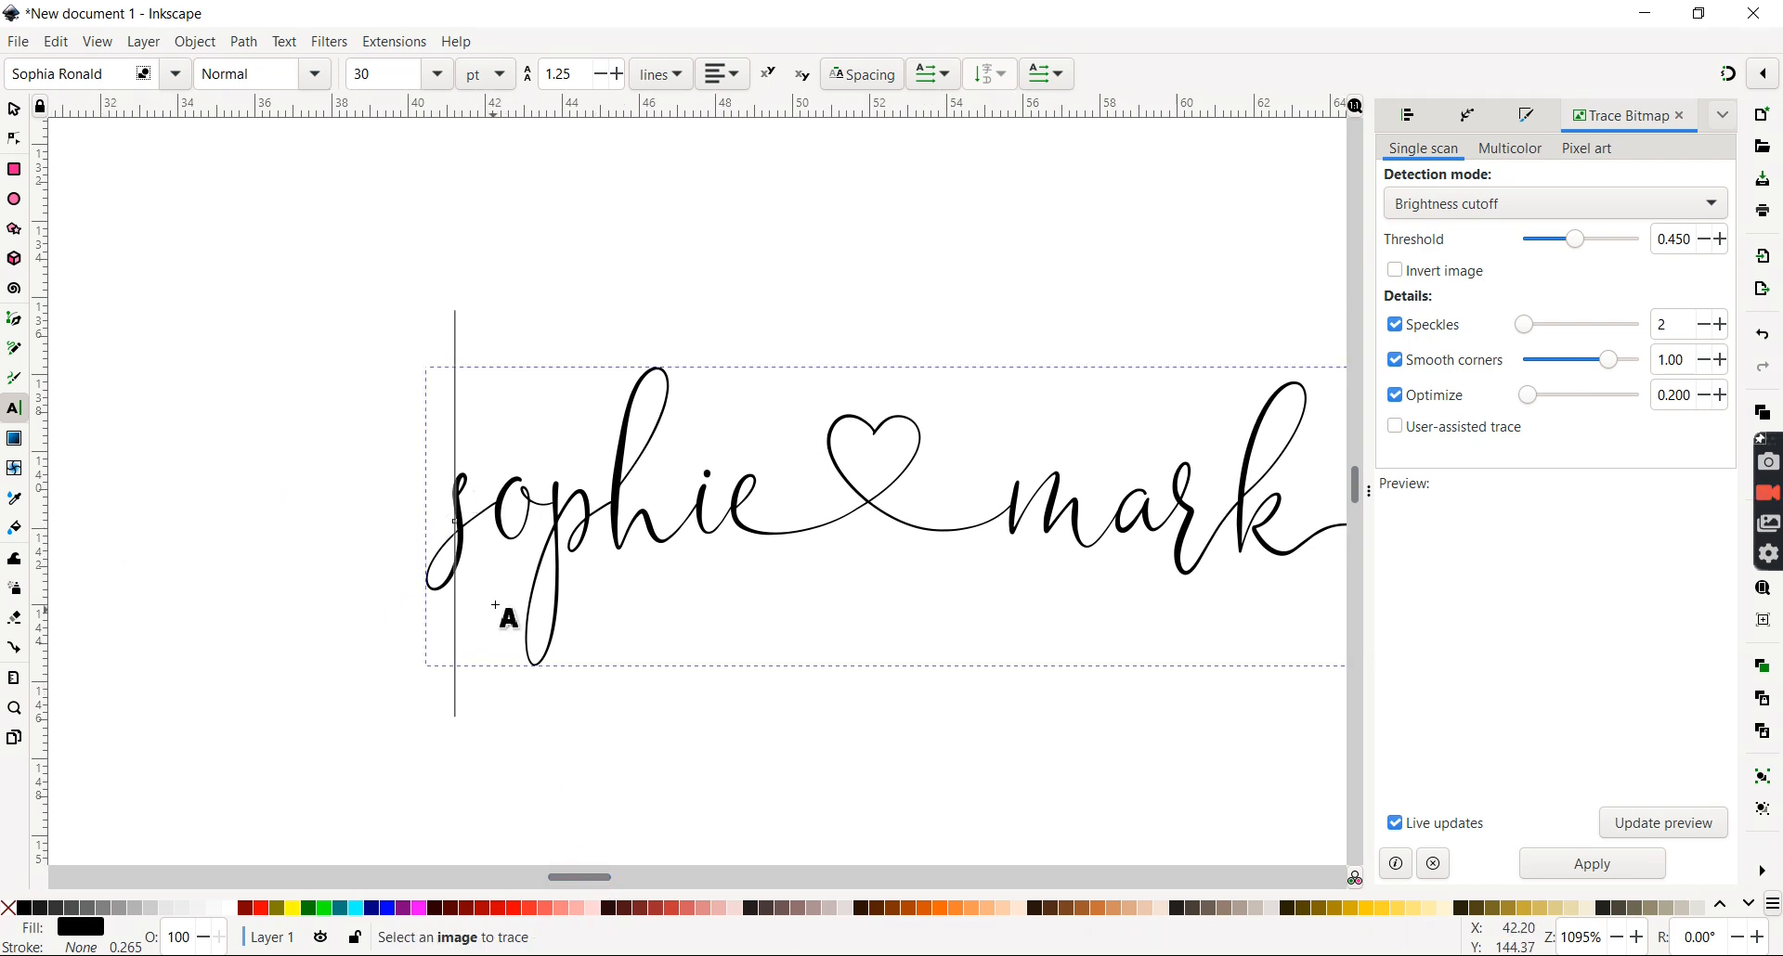
click(508, 477)
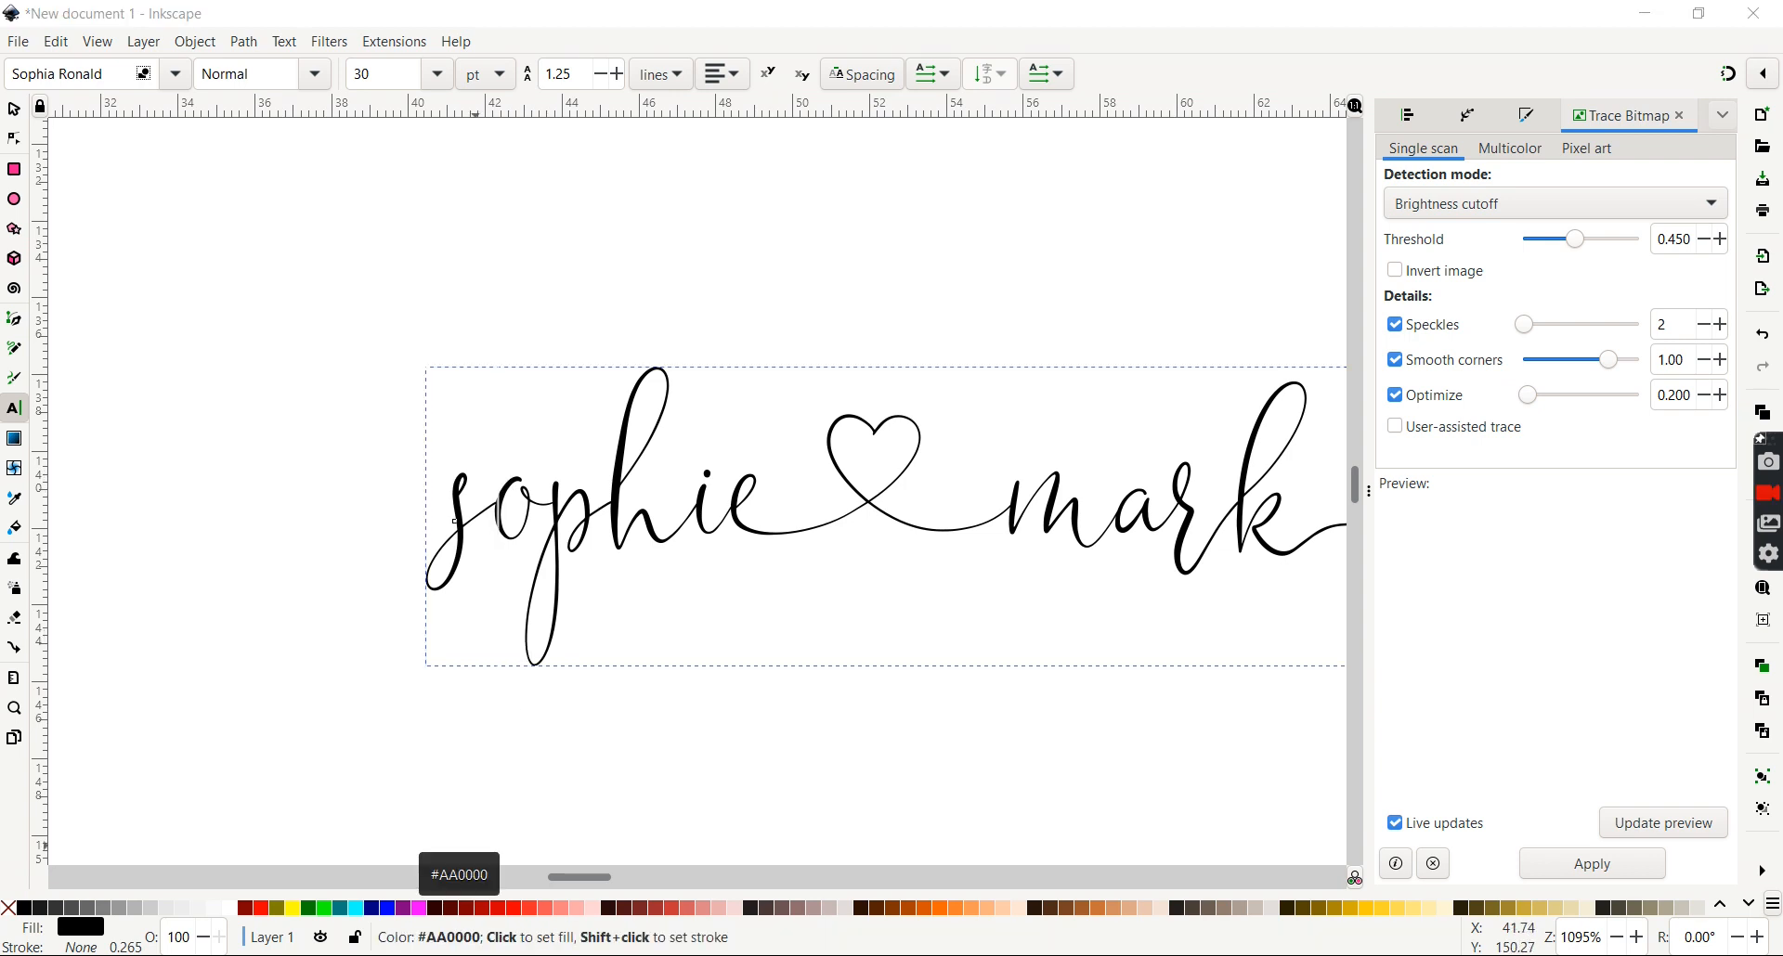
mouse_move(423, 821)
click(366, 882)
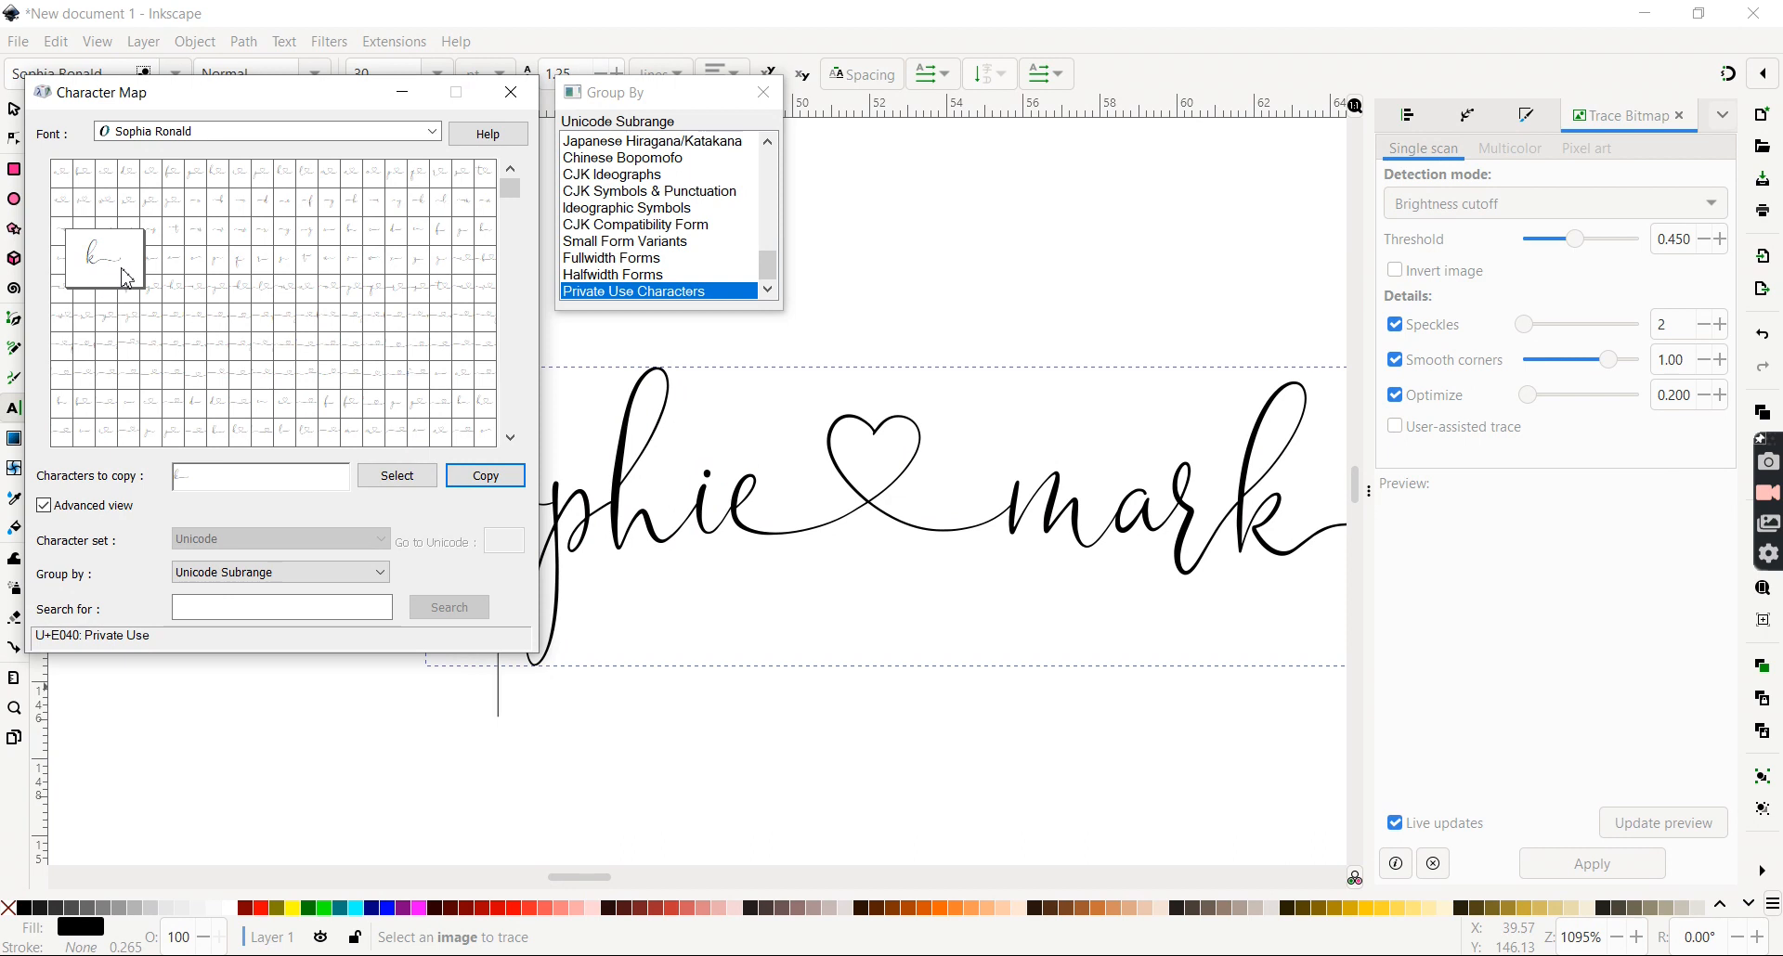
click(286, 229)
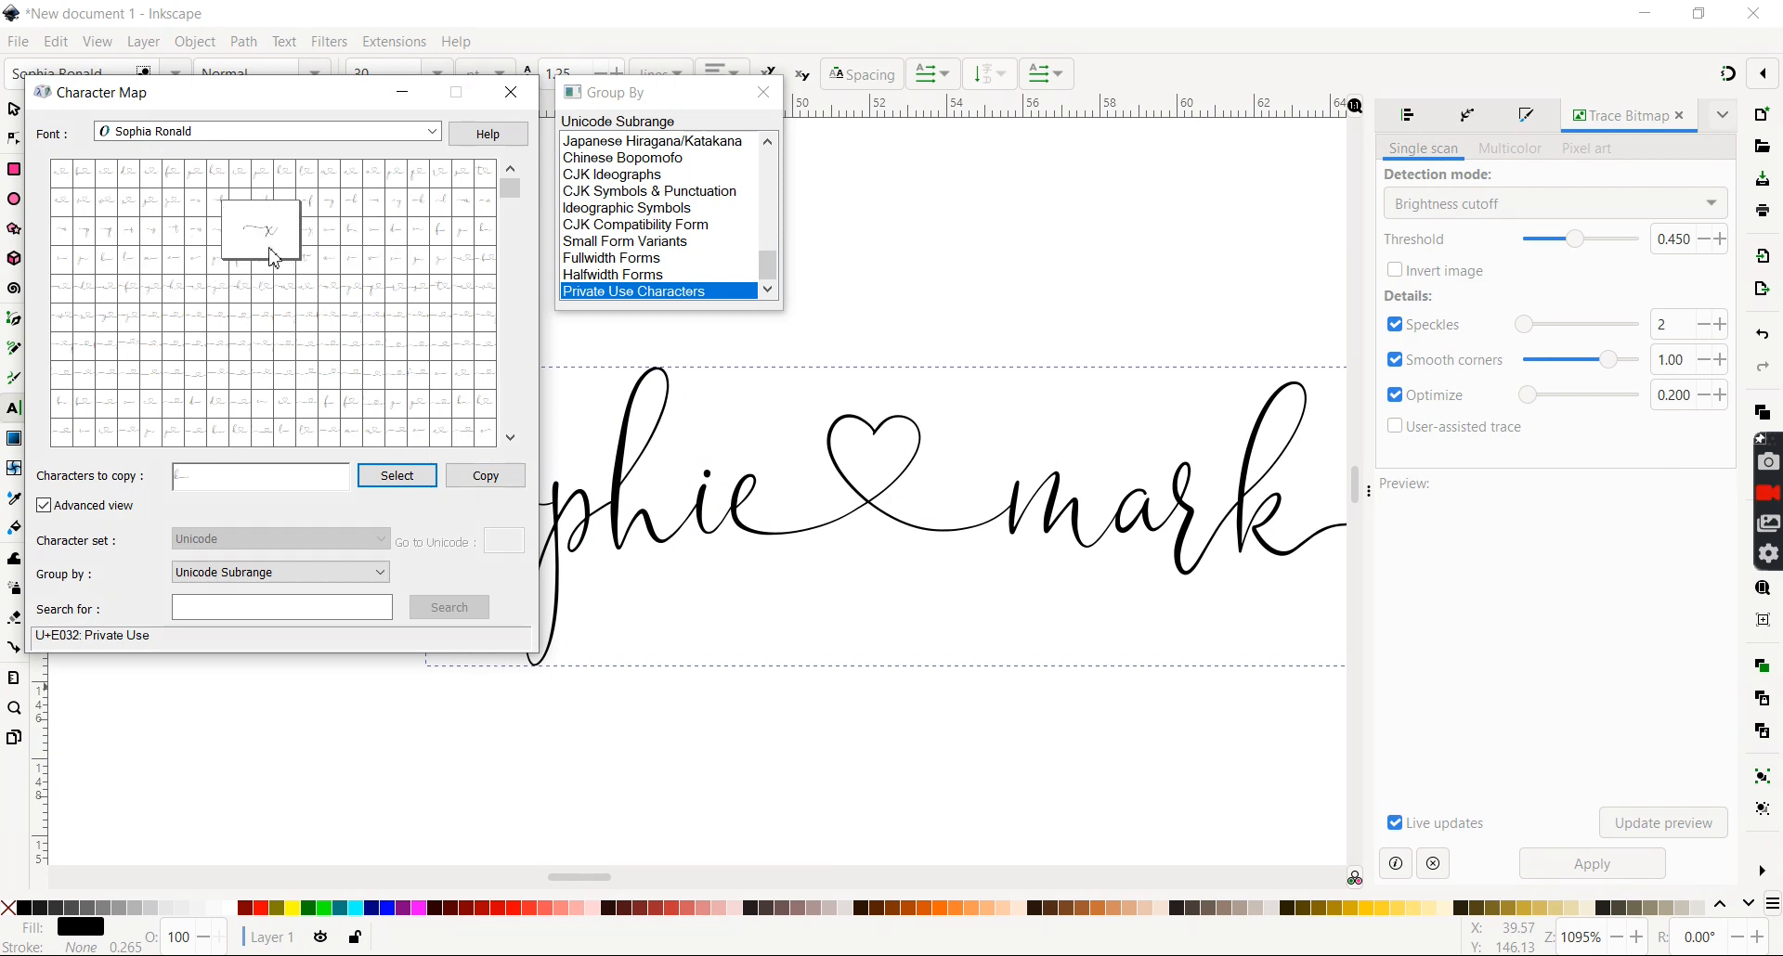
click(185, 239)
click(159, 241)
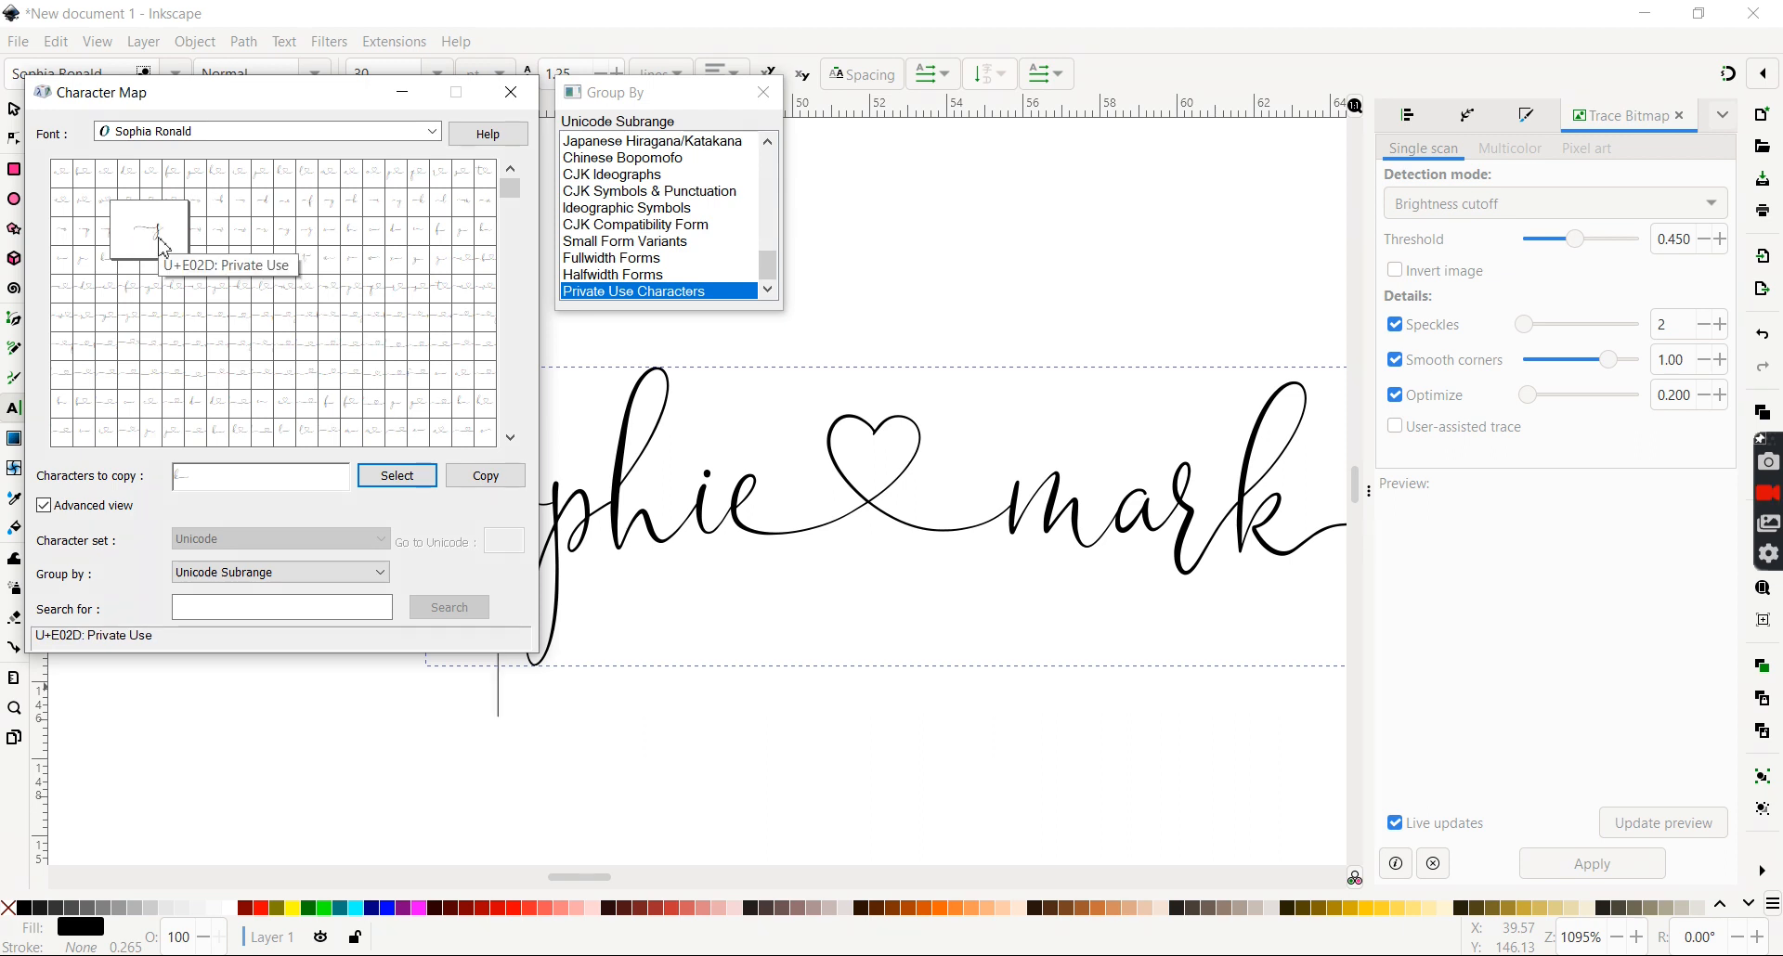
click(326, 476)
key(BackSpace)
click(390, 483)
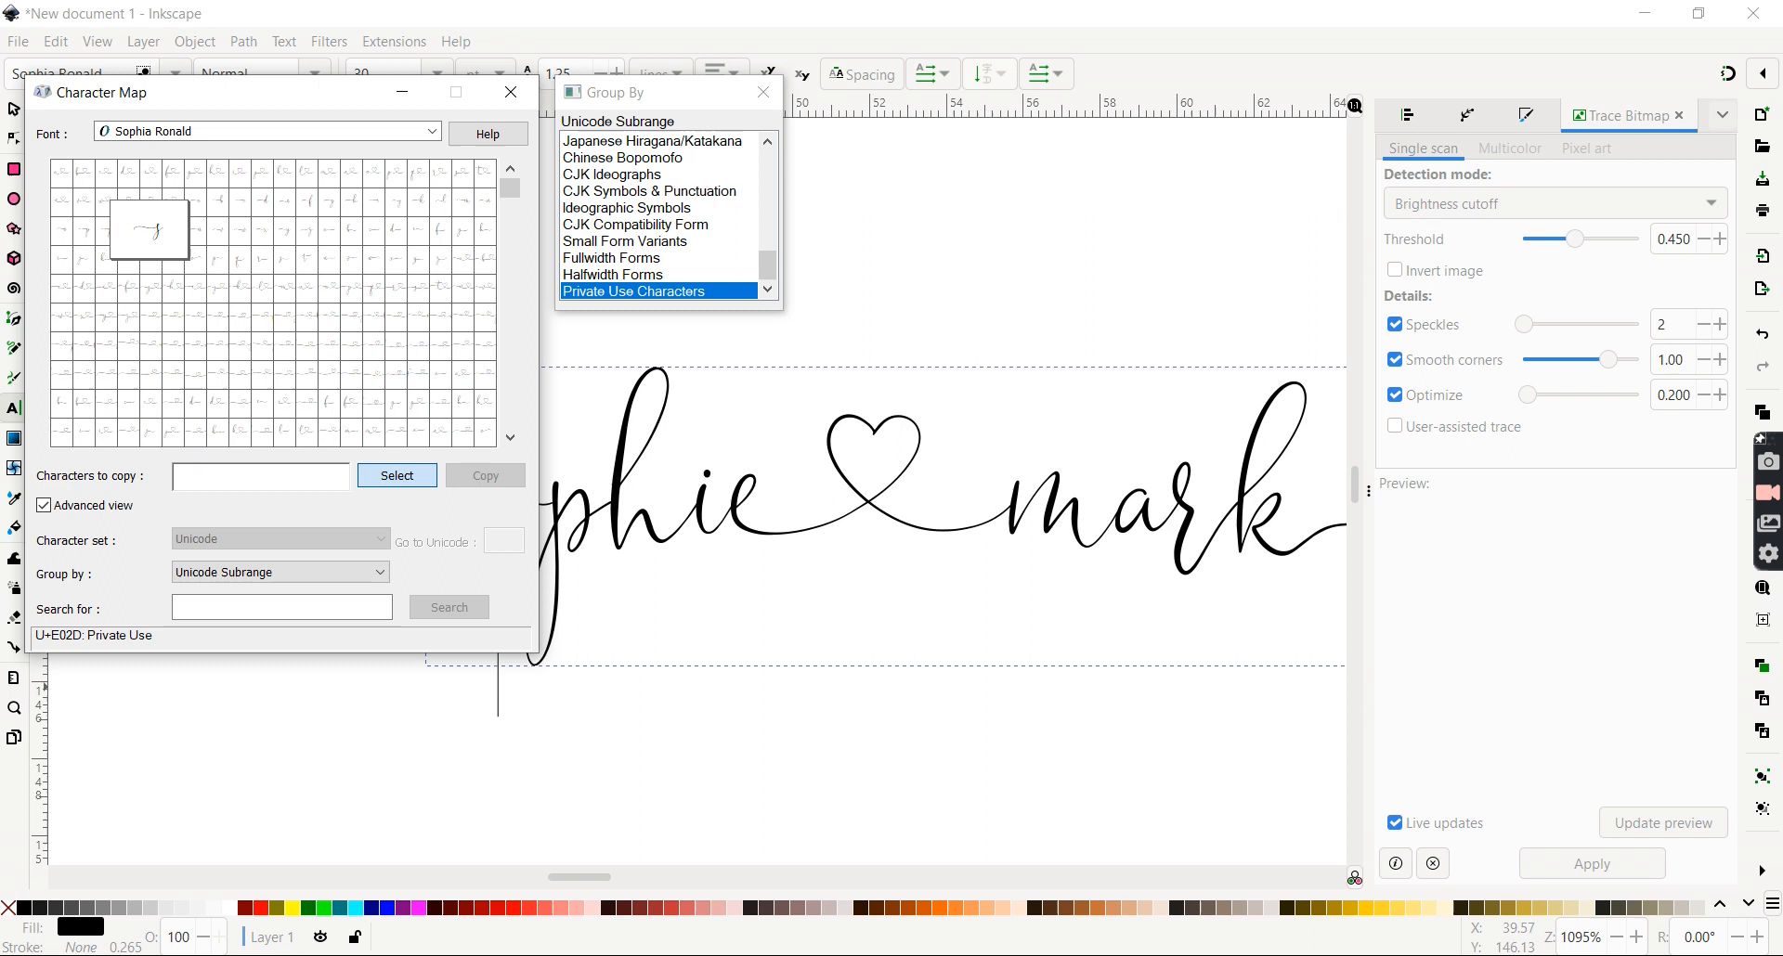
click(486, 475)
- In Inkscape, replace the initial s of the first name with the copied swash glyph and select the whole text object
click(569, 513)
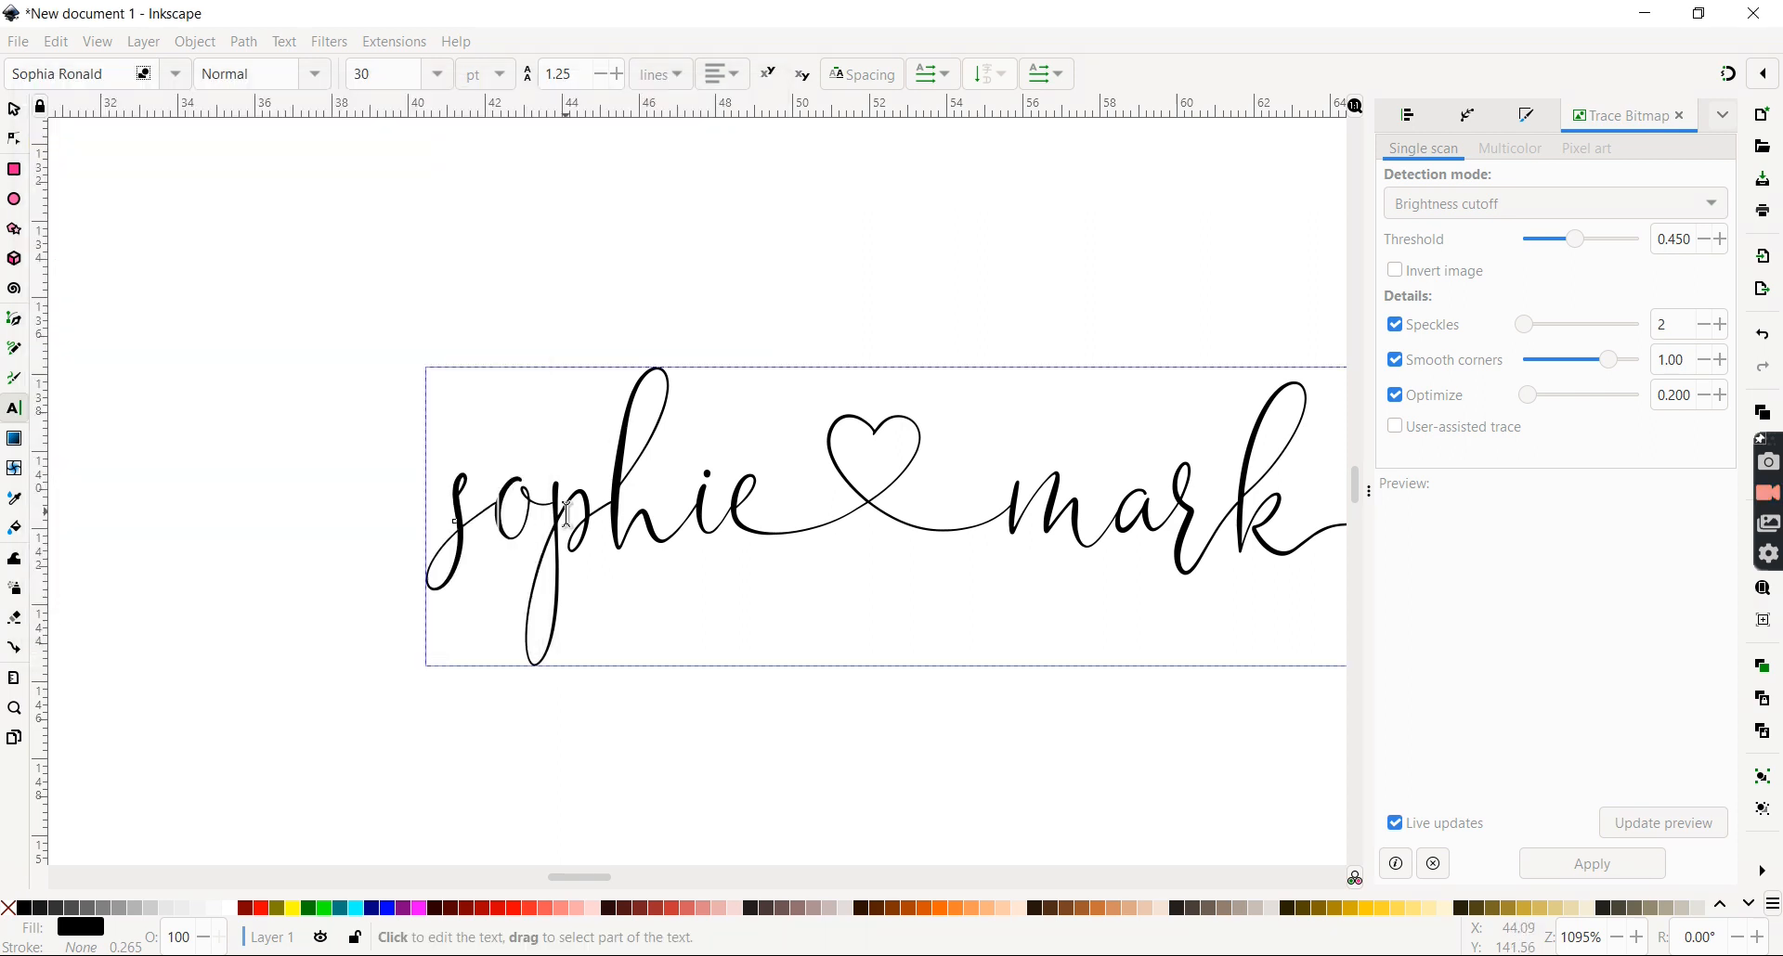
click(500, 501)
key(BackSpace)
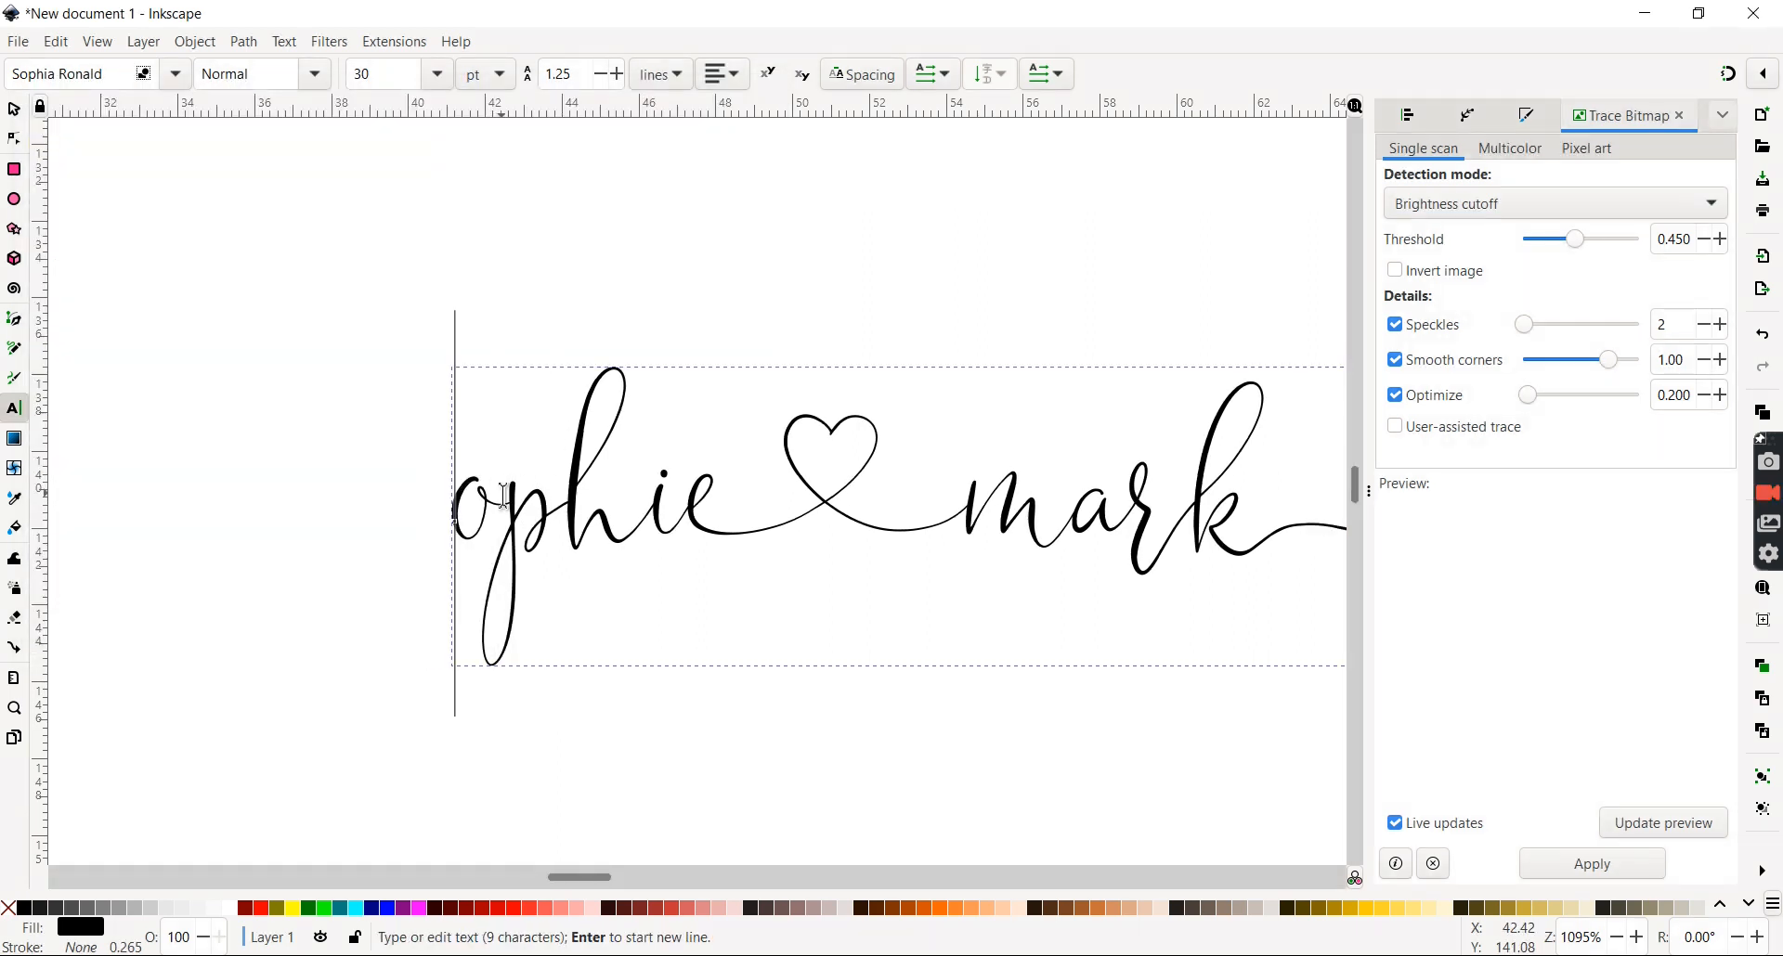
key(ctrl+v)
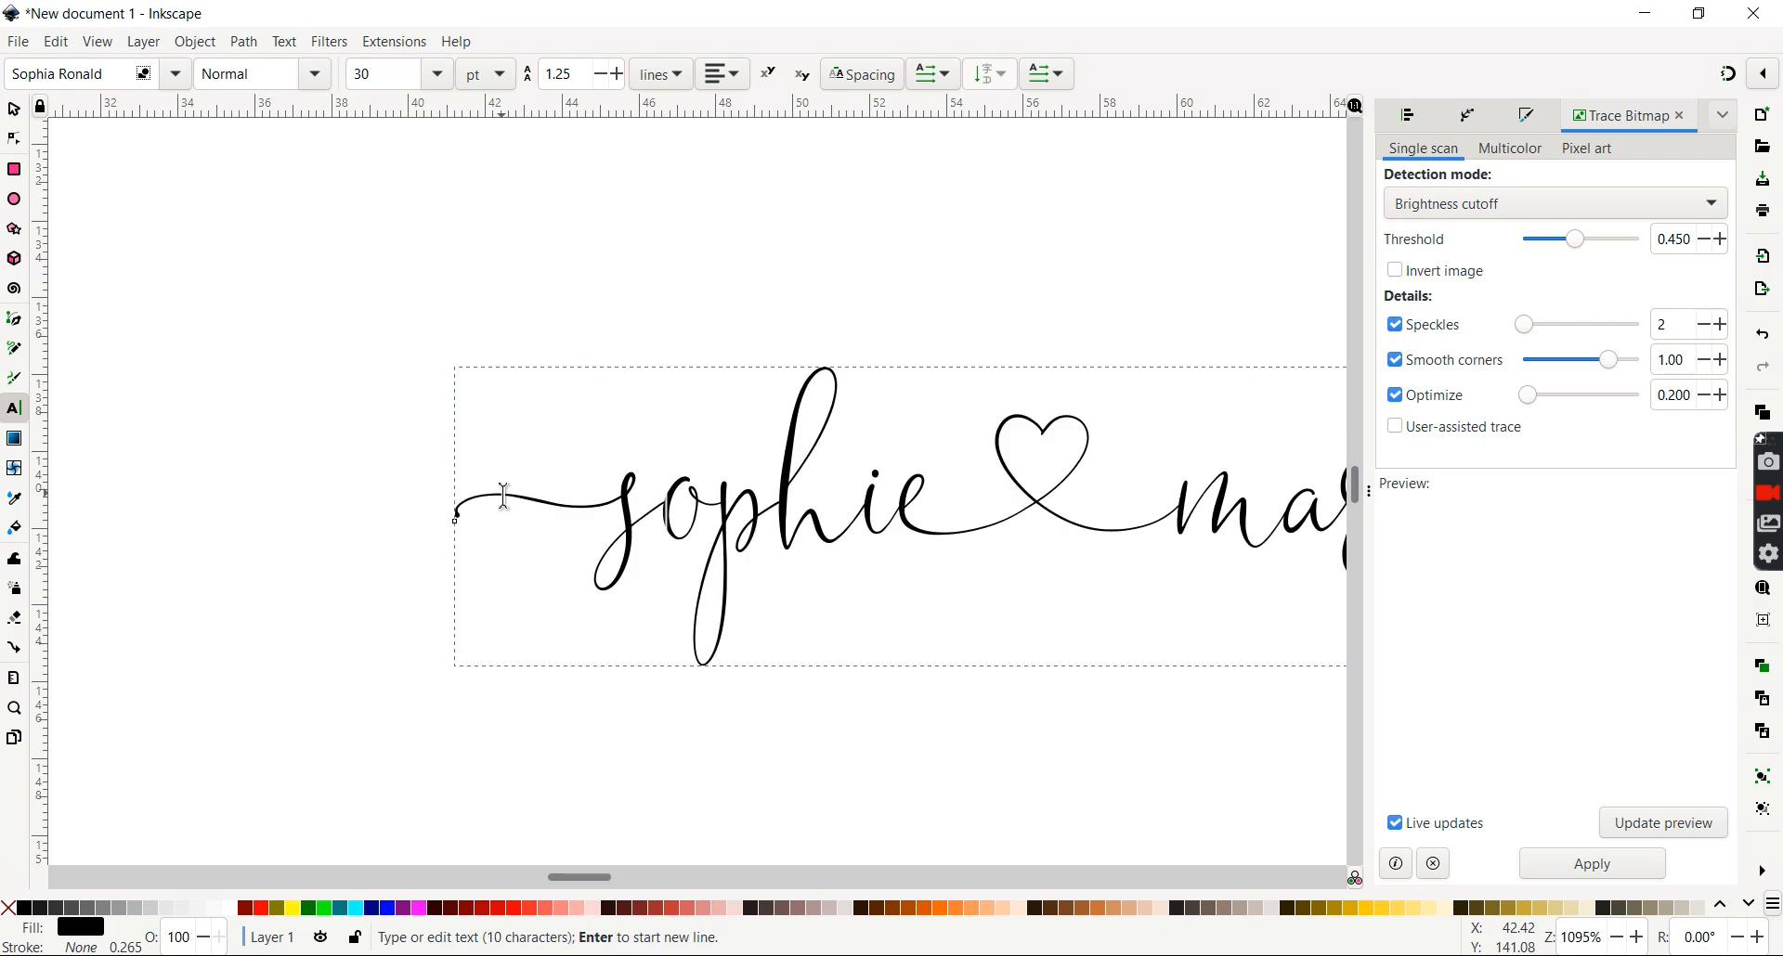
click(23, 115)
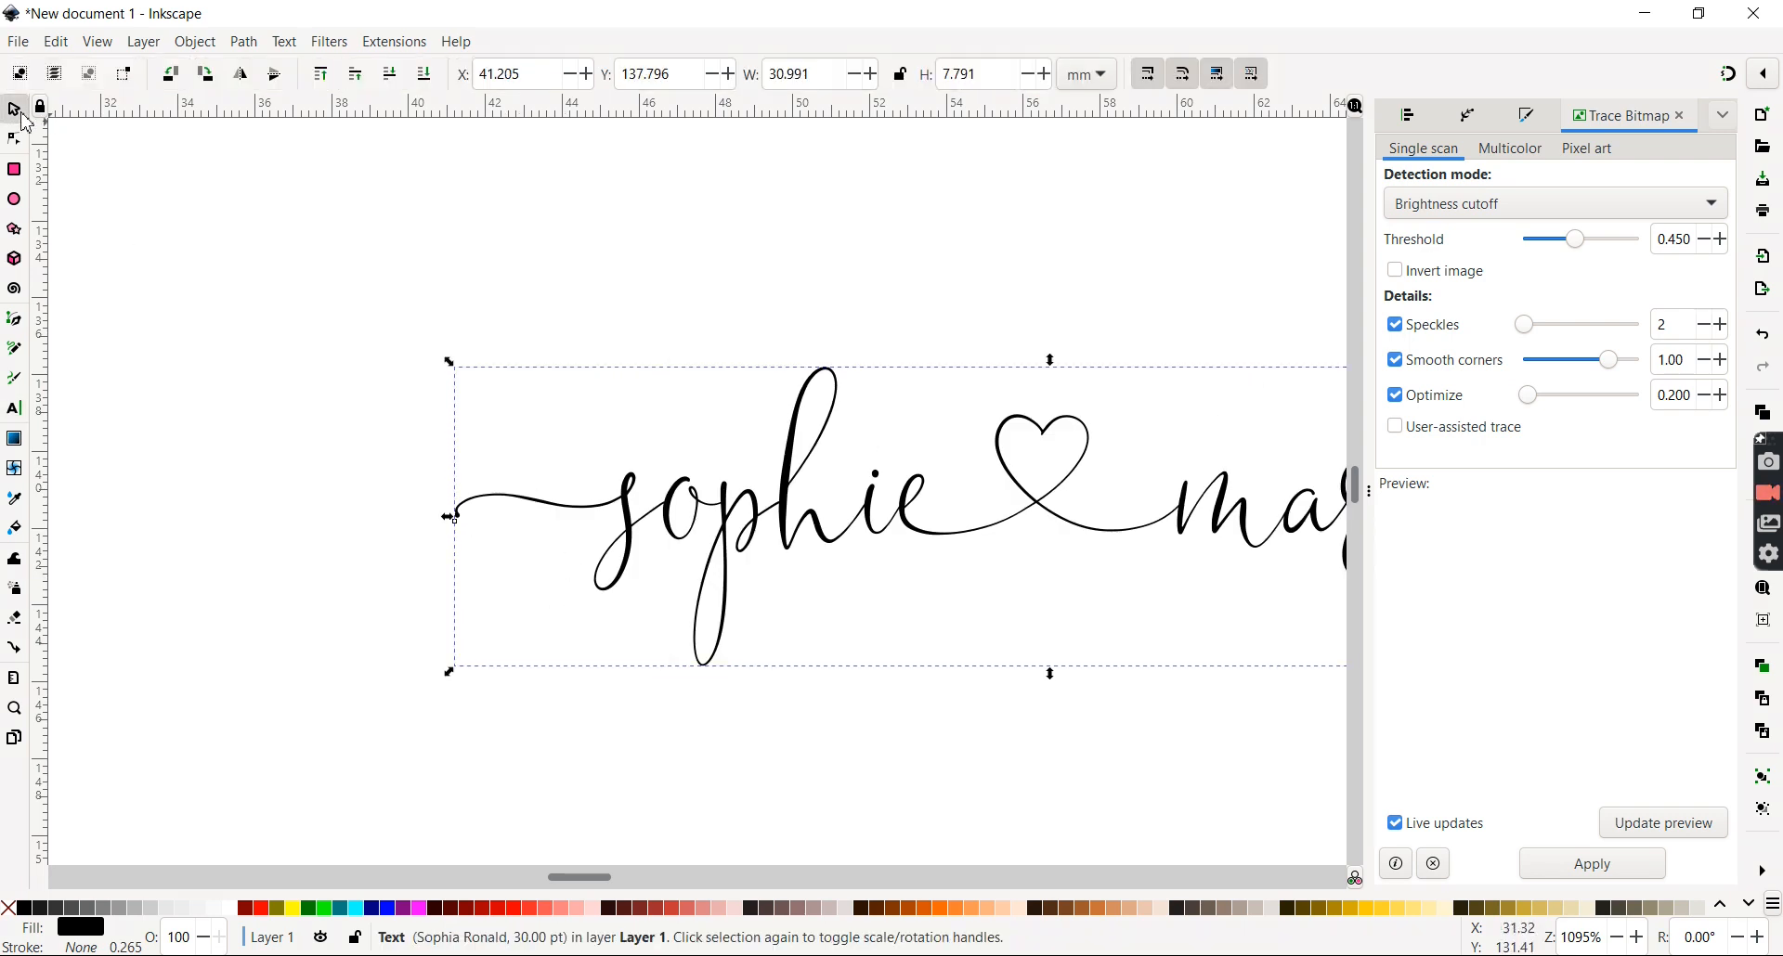
key(3)
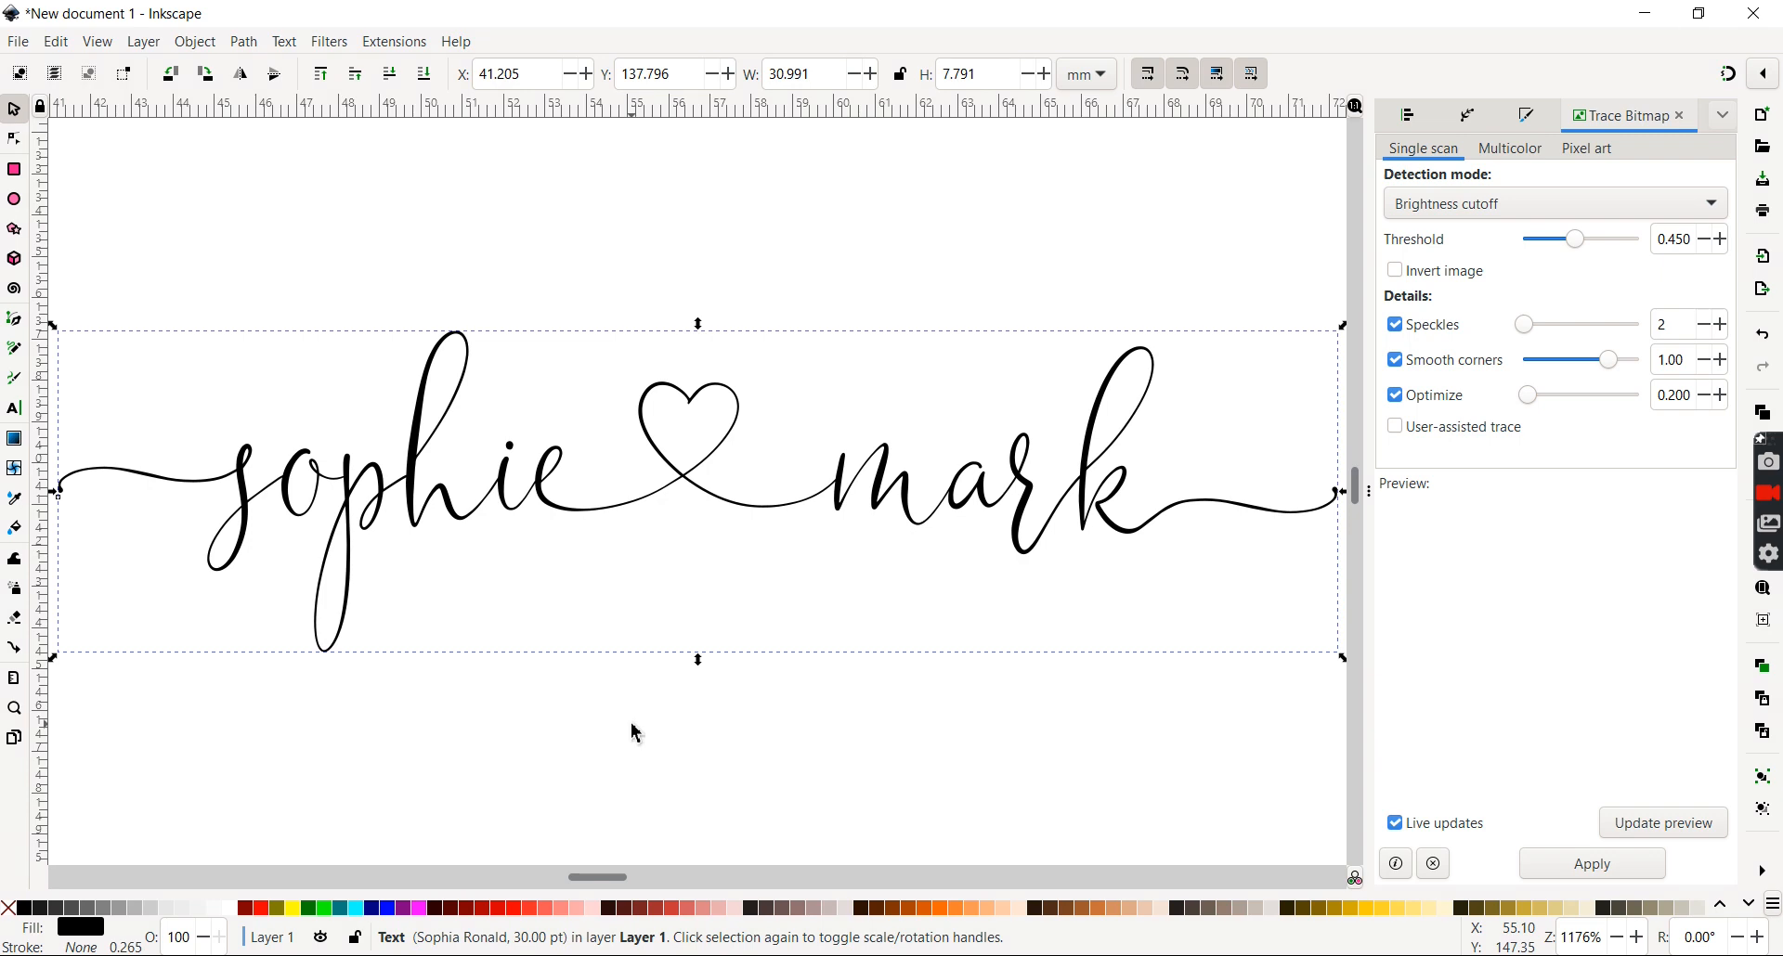
- Look through Character Map's list of installed fonts, keeping Sophia Ronald, and return to the lettering in Inkscape
mouse_move(436, 955)
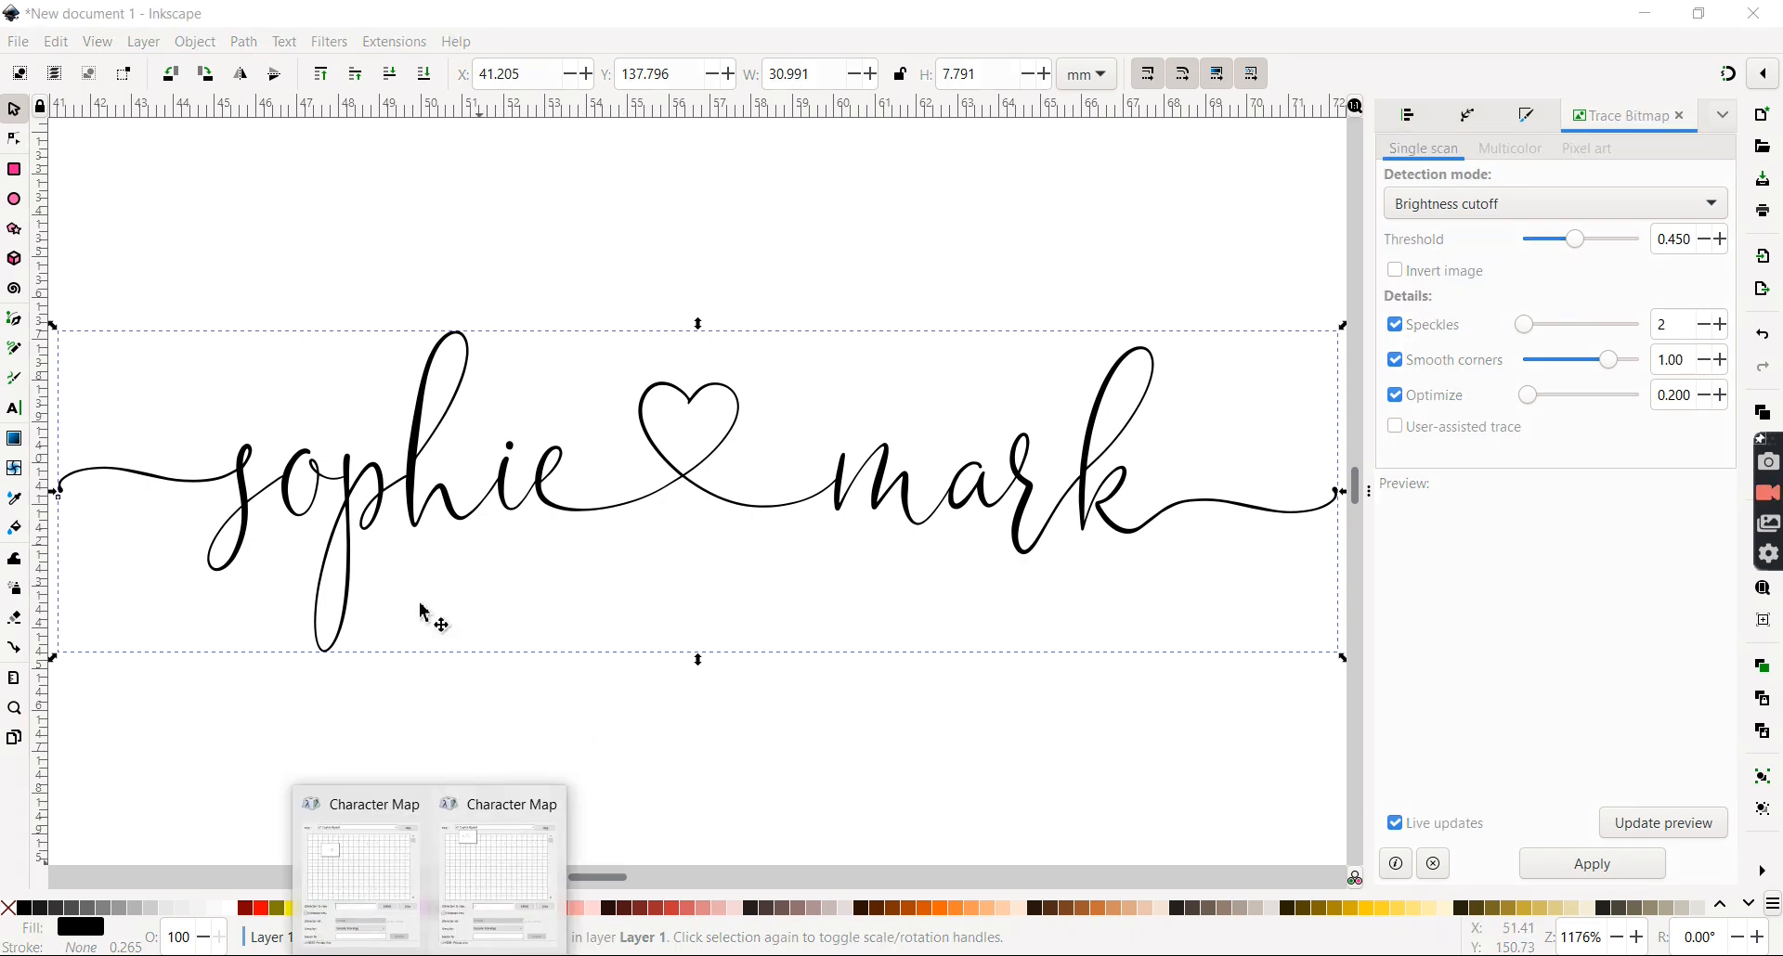
click(402, 854)
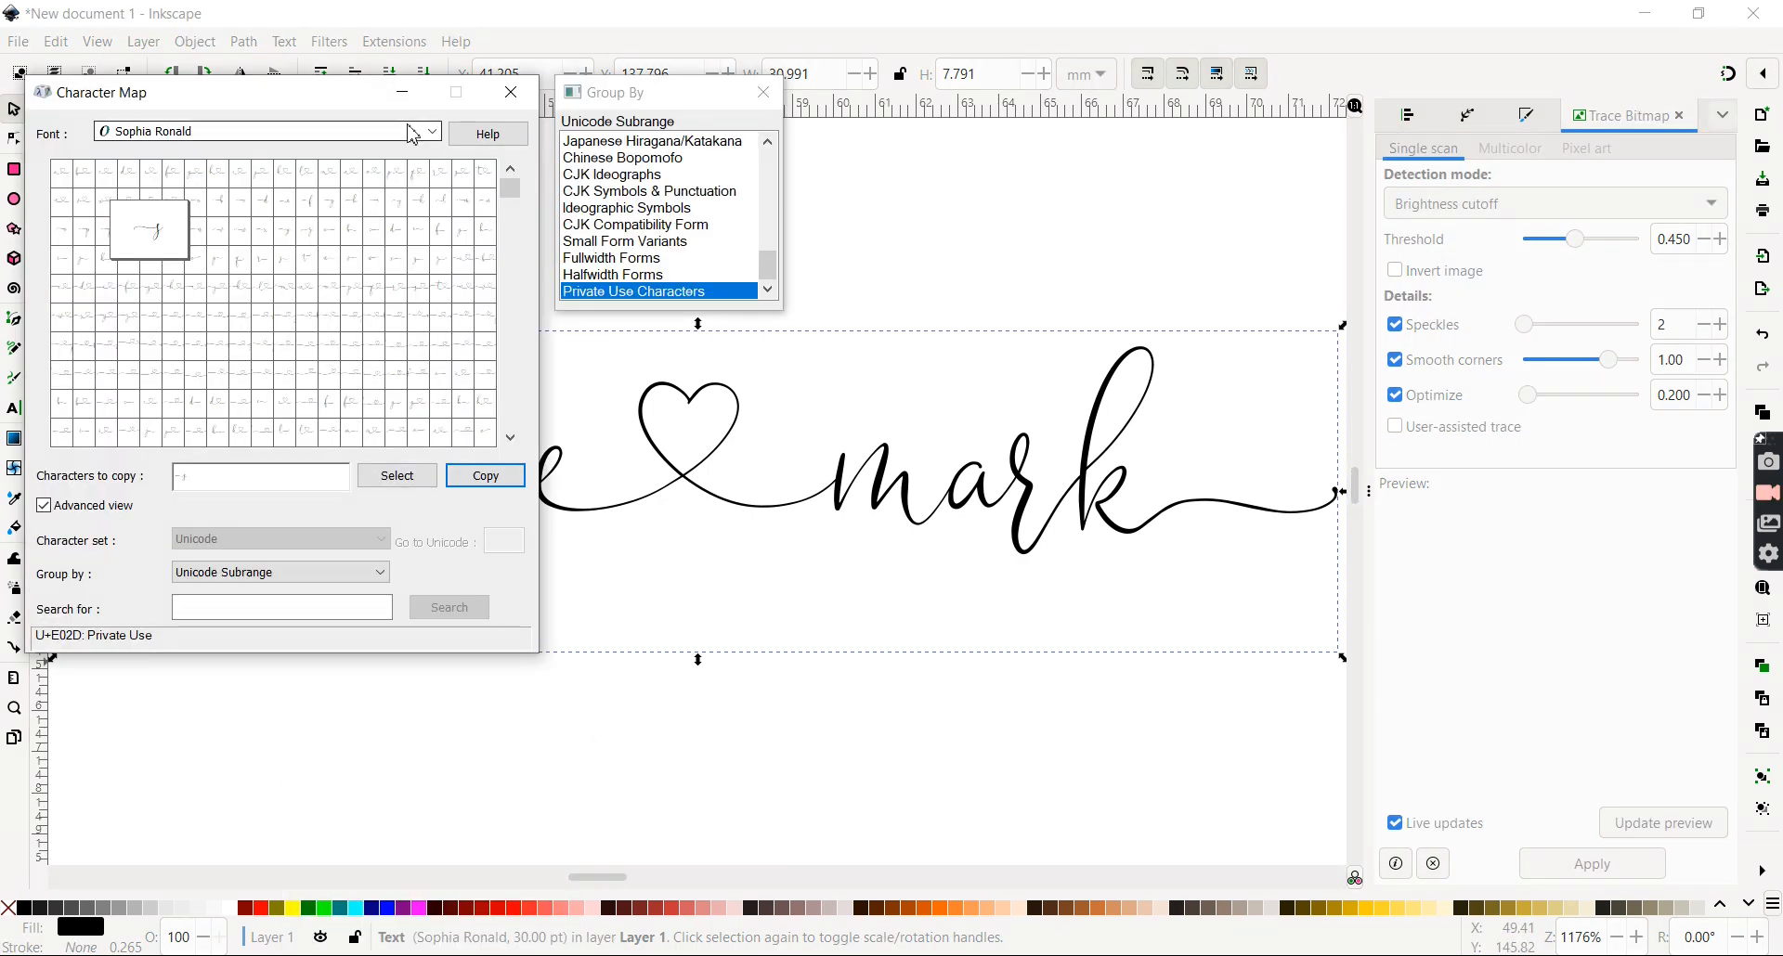
click(432, 131)
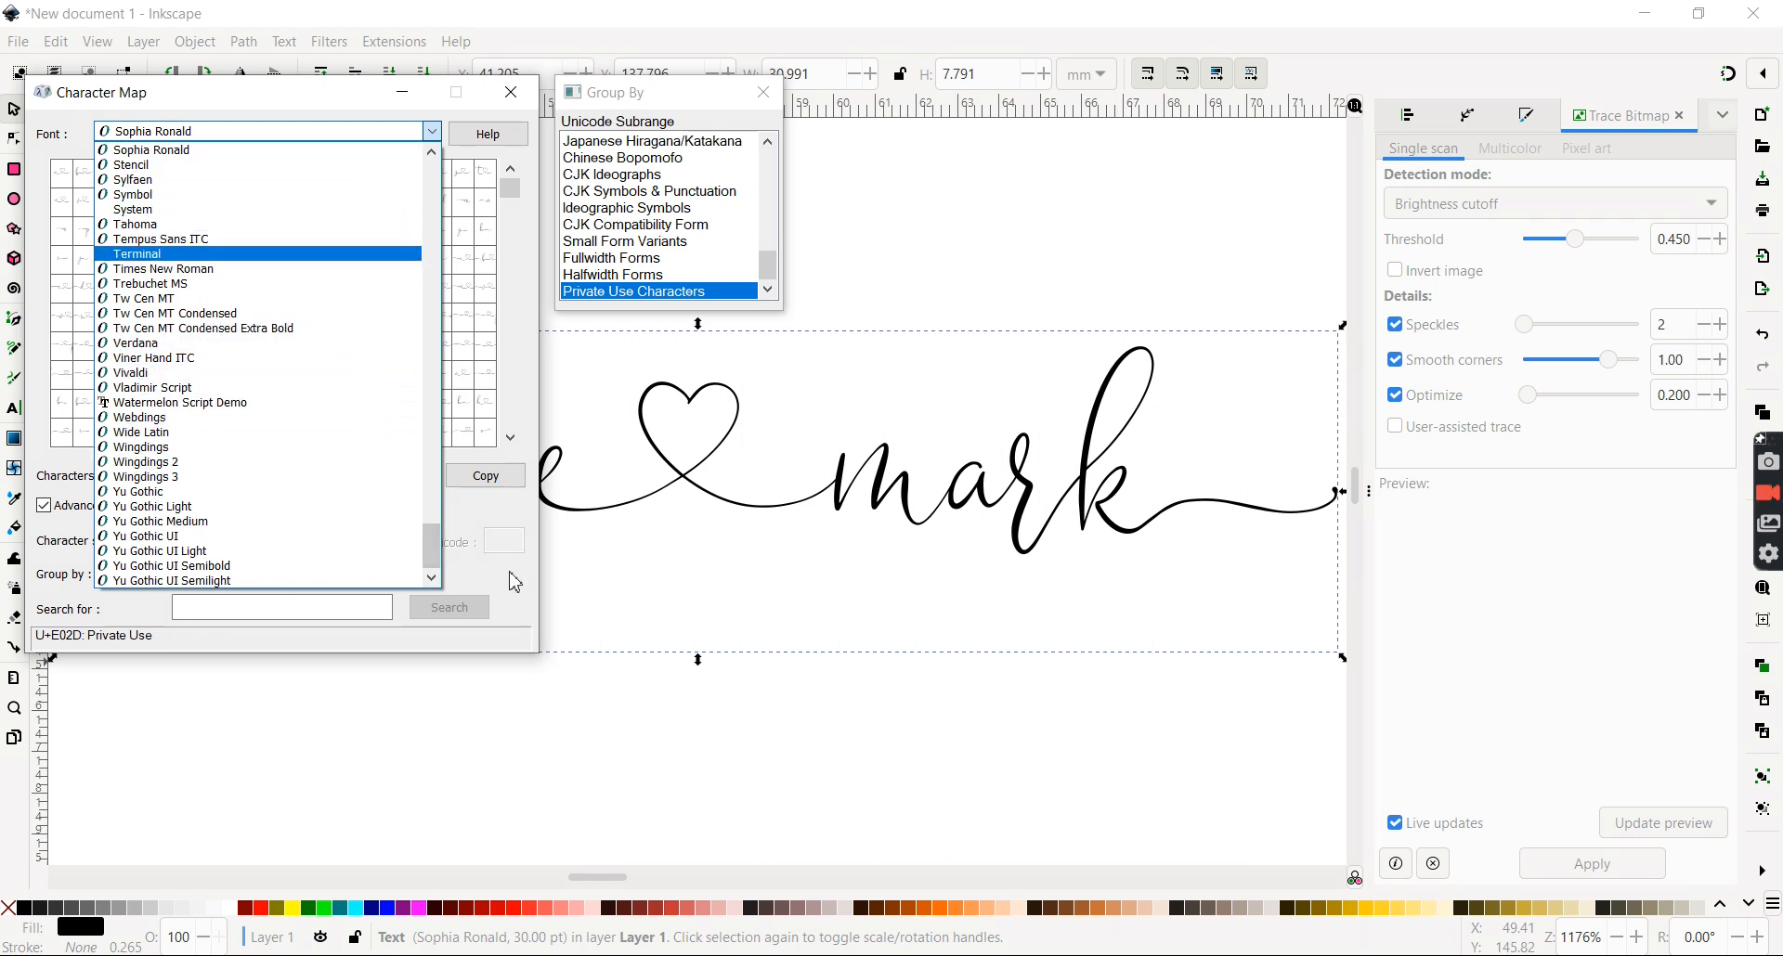
click(515, 582)
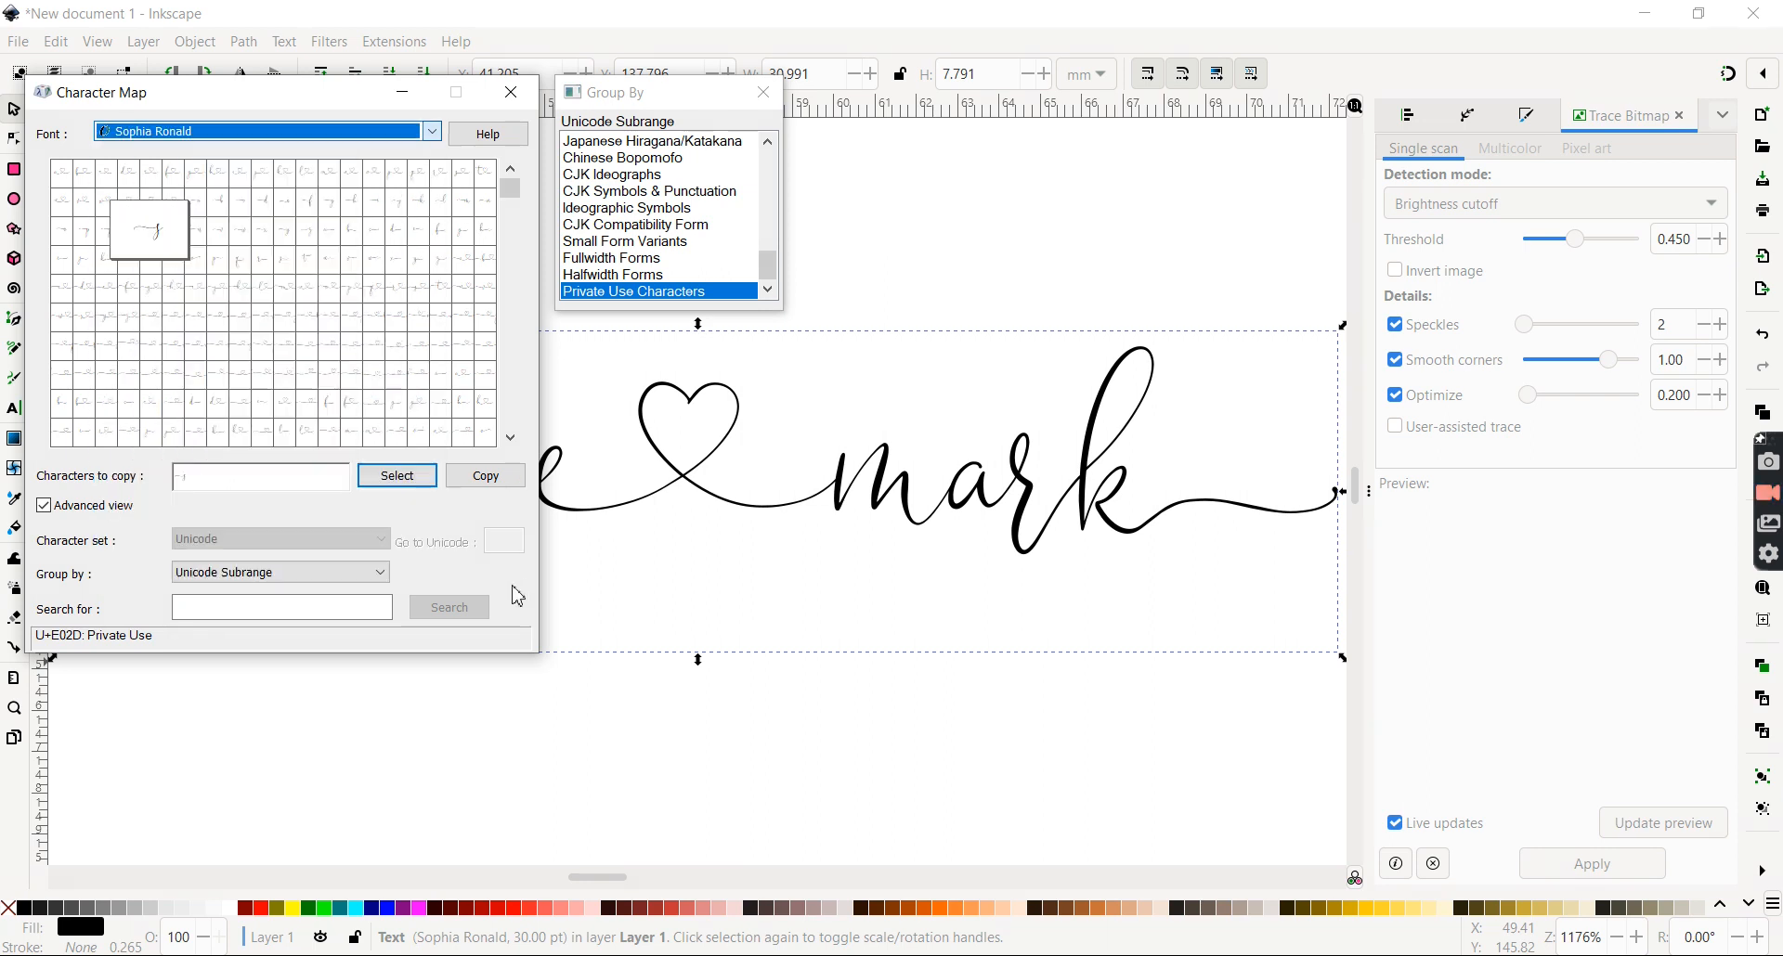
click(843, 610)
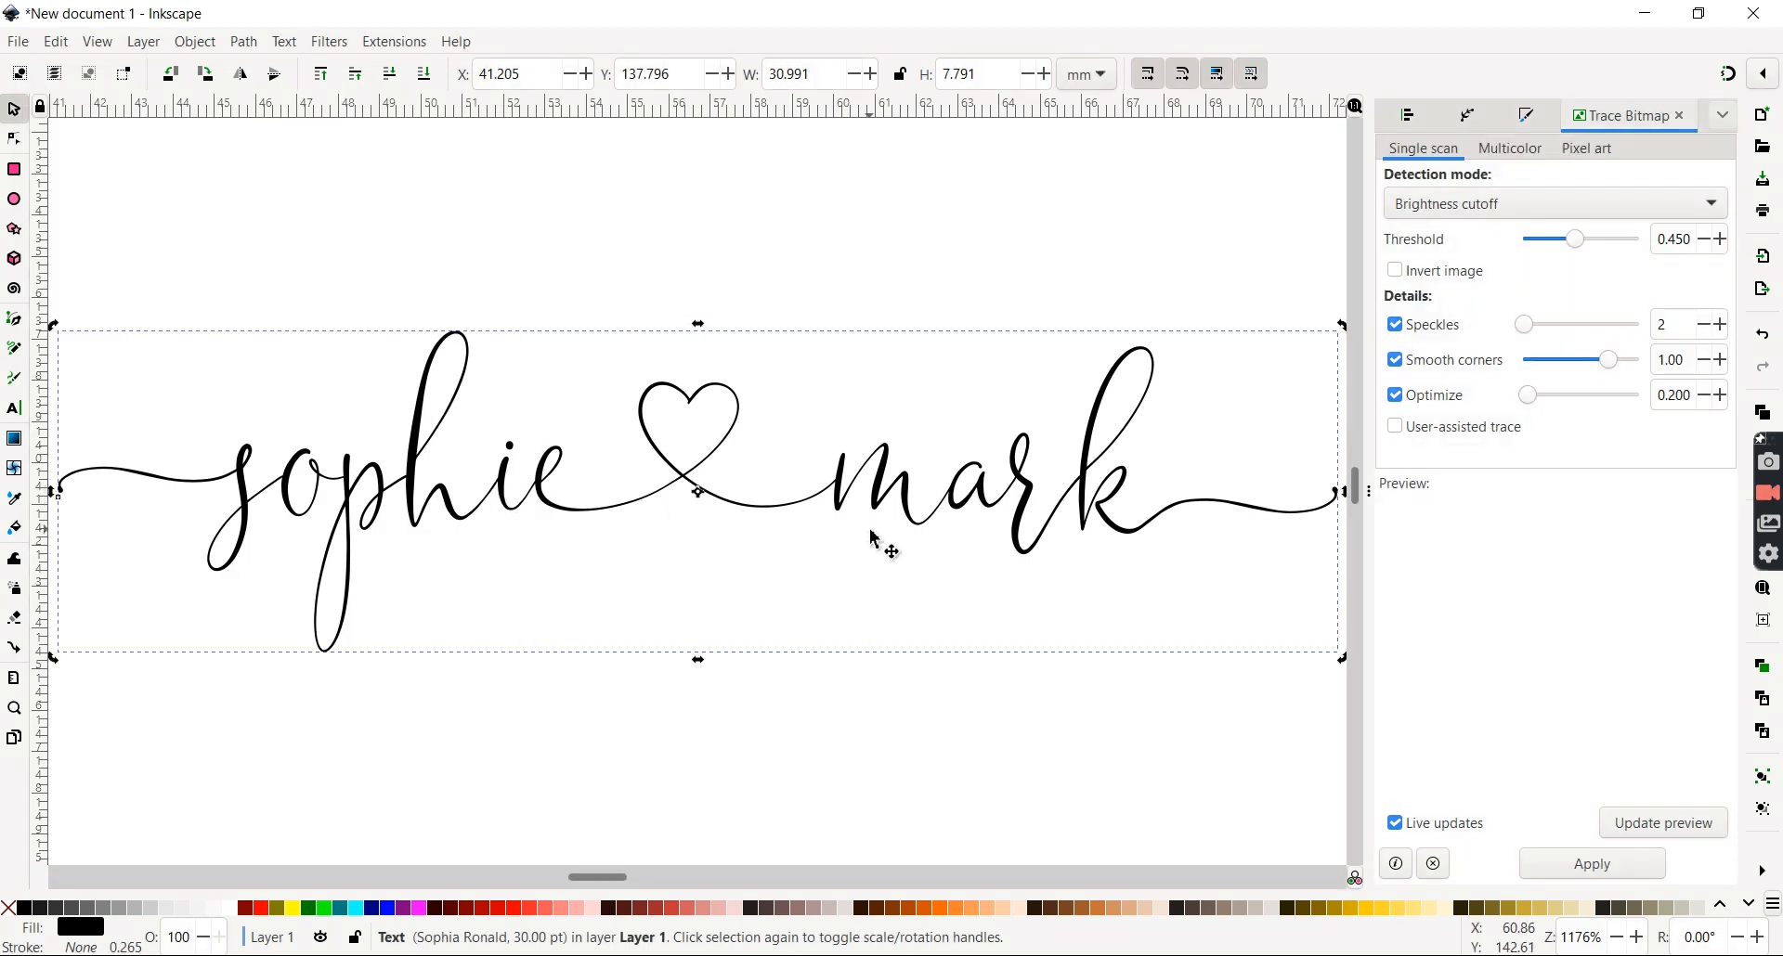